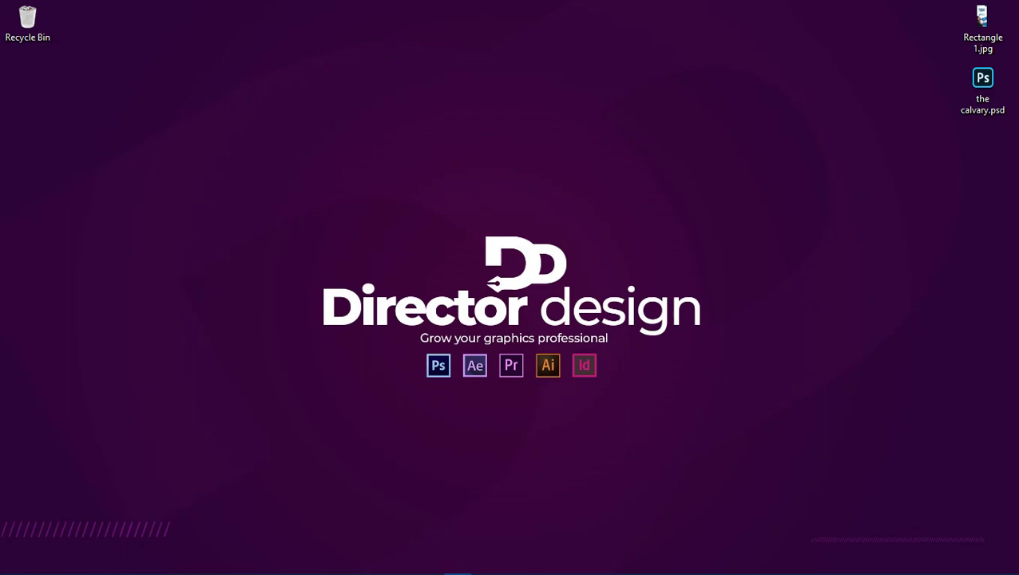
Refresh the desktop and restore the Photoshop window showing poster mockup 2020.psd
{"action": "right_click", "coordinate": [445, 139]}
{"action": "left_click", "coordinate": [481, 175]}
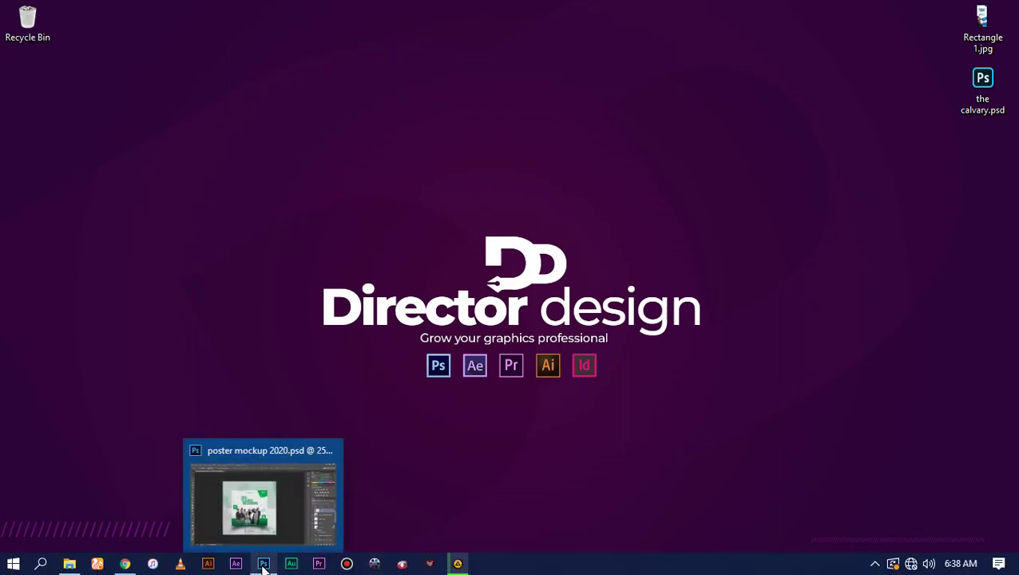
{"action": "left_click", "coordinate": [263, 564]}
{"action": "left_click", "coordinate": [42, 10]}
Open banner mock.jpg from Ext (H:) > imax > 2020 as a new document tab
{"action": "left_click", "coordinate": [56, 40]}
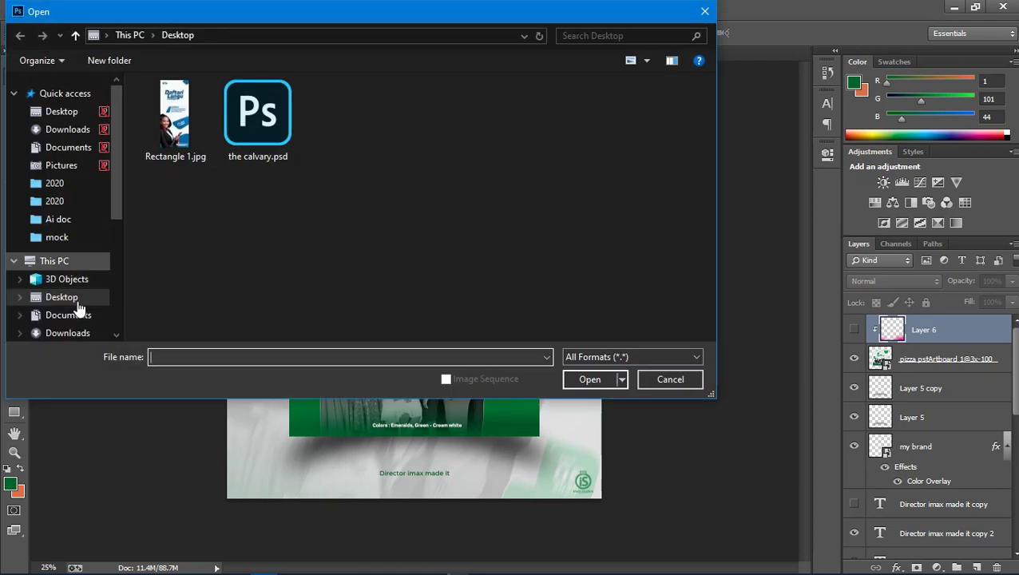
{"action": "left_click_drag", "start_coordinate": [118, 214], "coordinate": [117, 310]}
{"action": "left_click", "coordinate": [70, 296]}
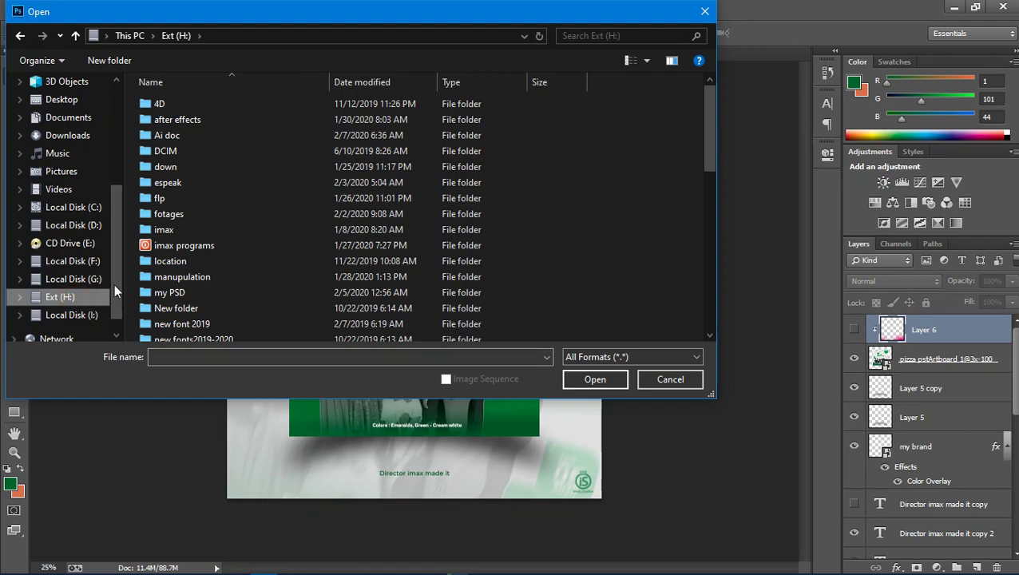
{"action": "double_click", "coordinate": [167, 229]}
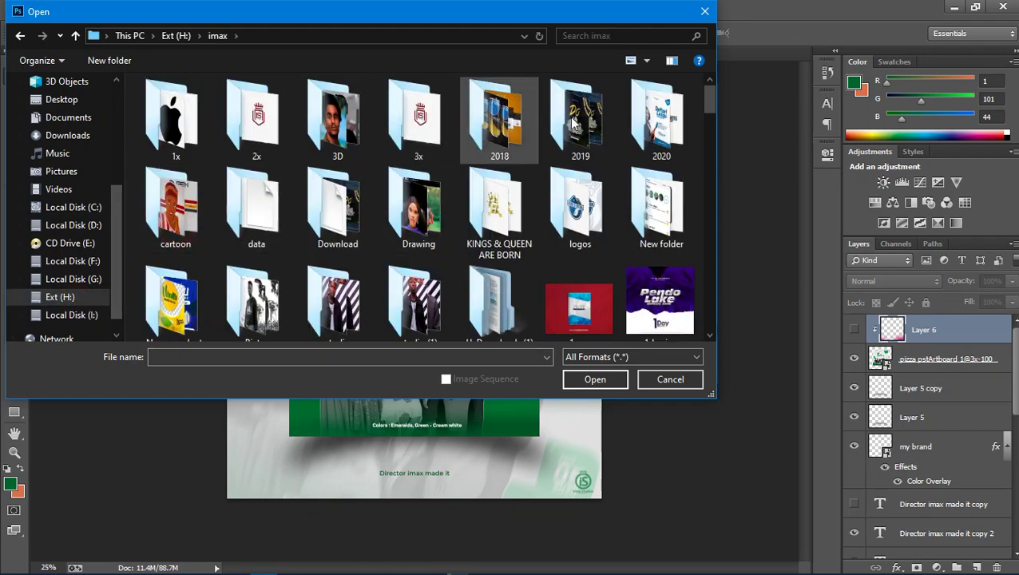
{"action": "double_click", "coordinate": [641, 112]}
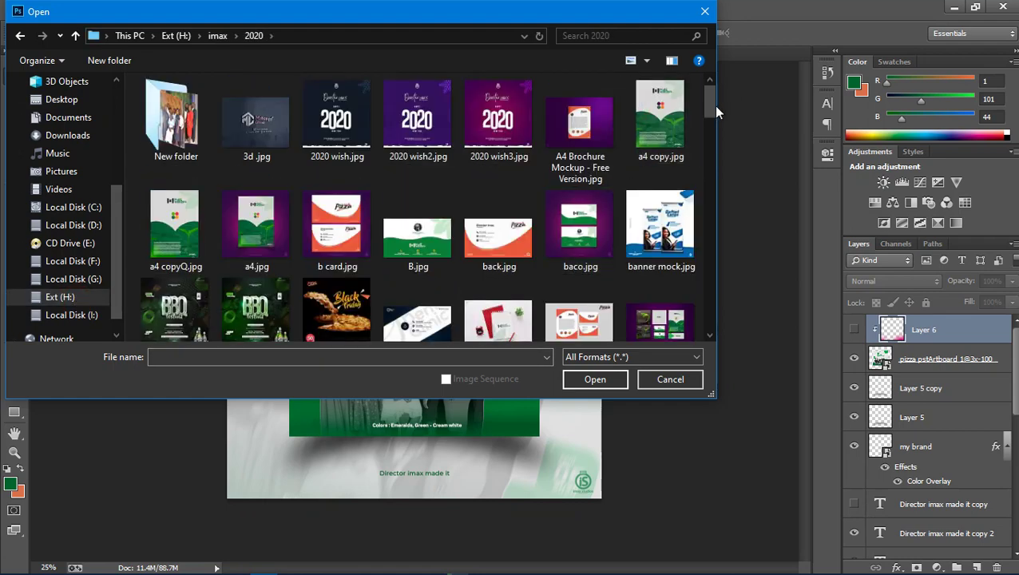
{"action": "double_click", "coordinate": [669, 222]}
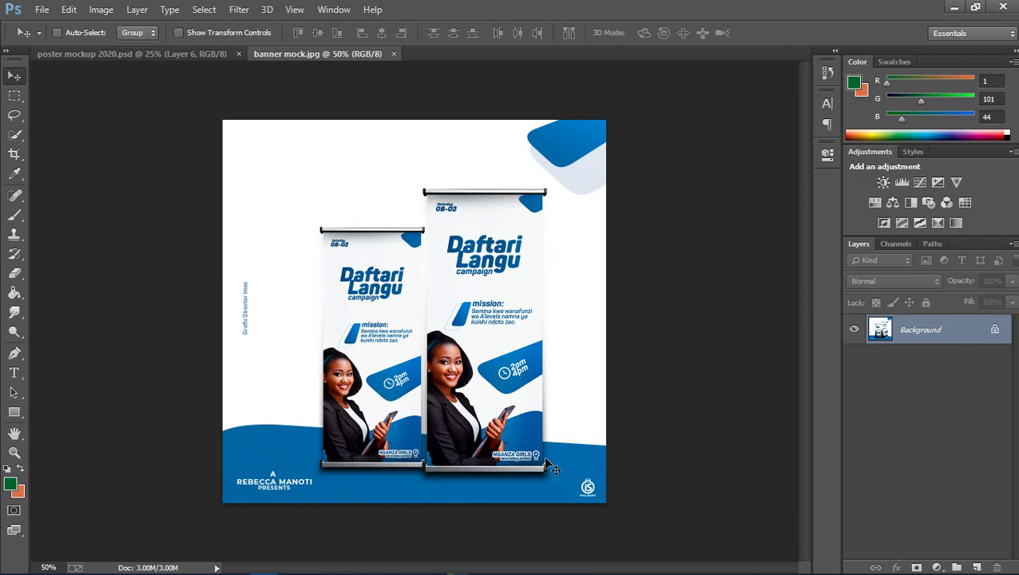
{"action": "left_click", "coordinate": [40, 10]}
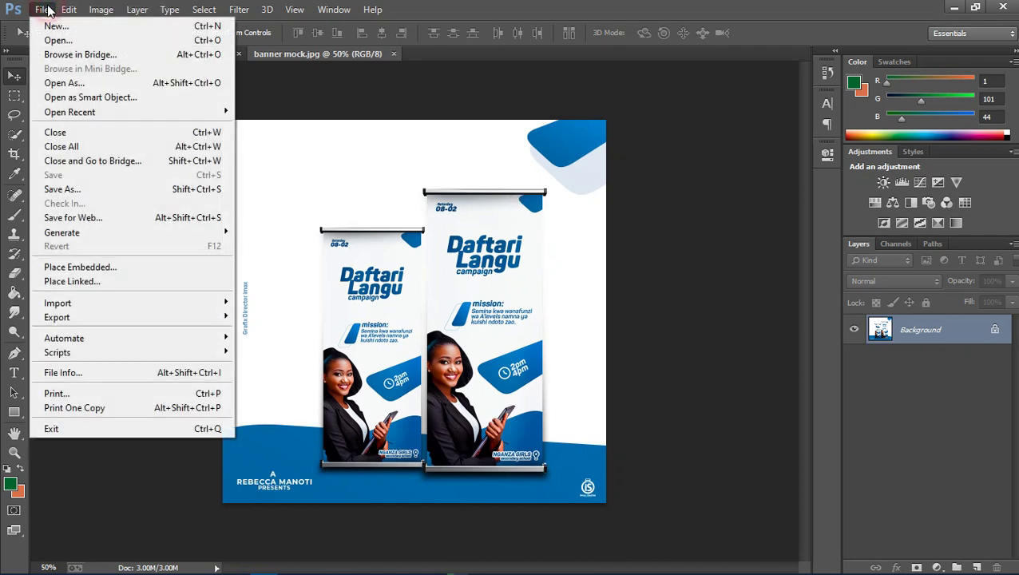
Browse the Open dialog to Ext (H:) > Photoshop data > data > 2020
{"action": "left_click", "coordinate": [56, 41]}
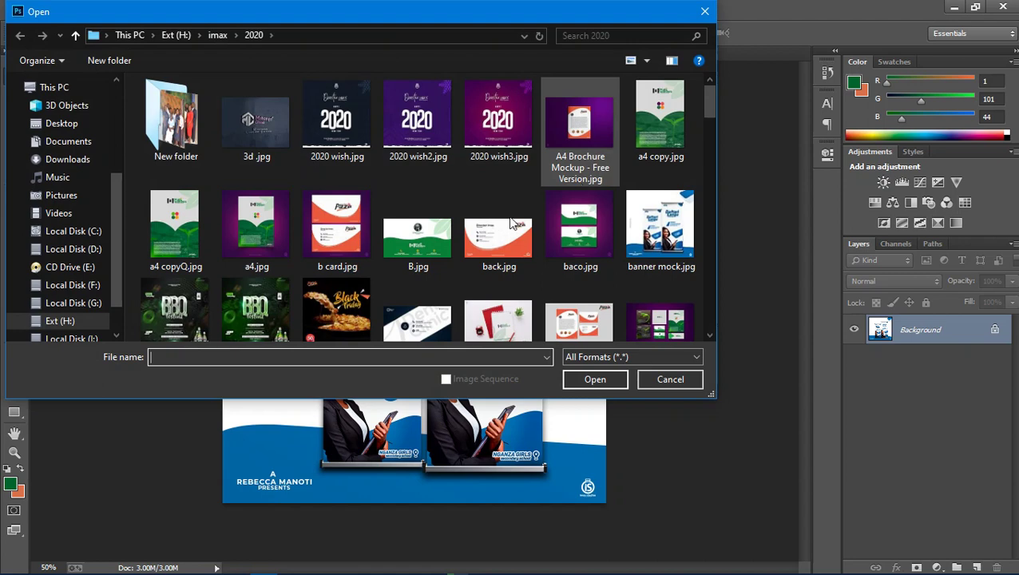
{"action": "left_click", "coordinate": [59, 318]}
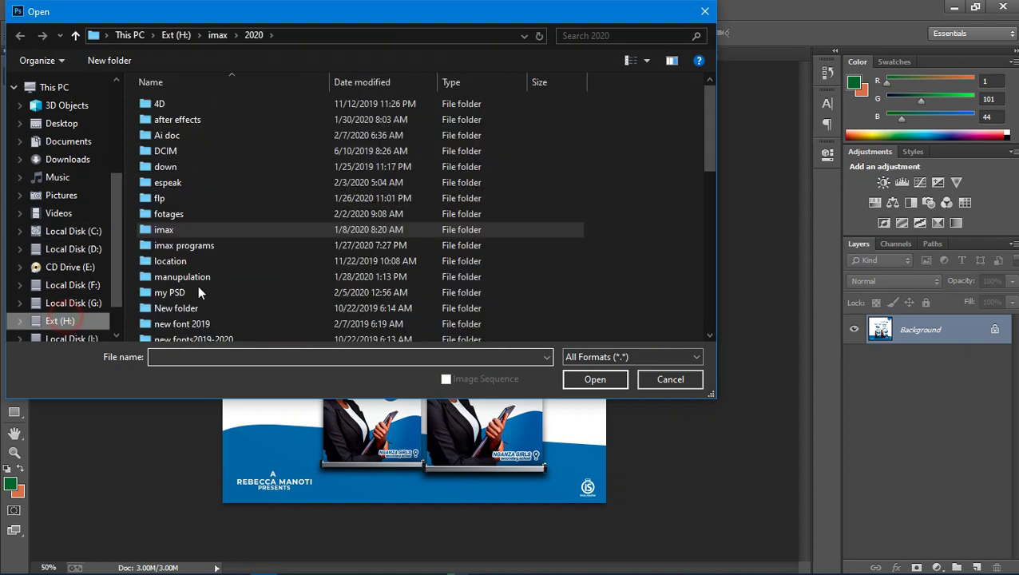
{"action": "scroll", "coordinate": [200, 287], "scroll_direction": "down", "scroll_amount": 3}
{"action": "scroll", "coordinate": [212, 281], "scroll_direction": "down", "scroll_amount": 1}
{"action": "scroll", "coordinate": [214, 281], "scroll_direction": "down", "scroll_amount": 1}
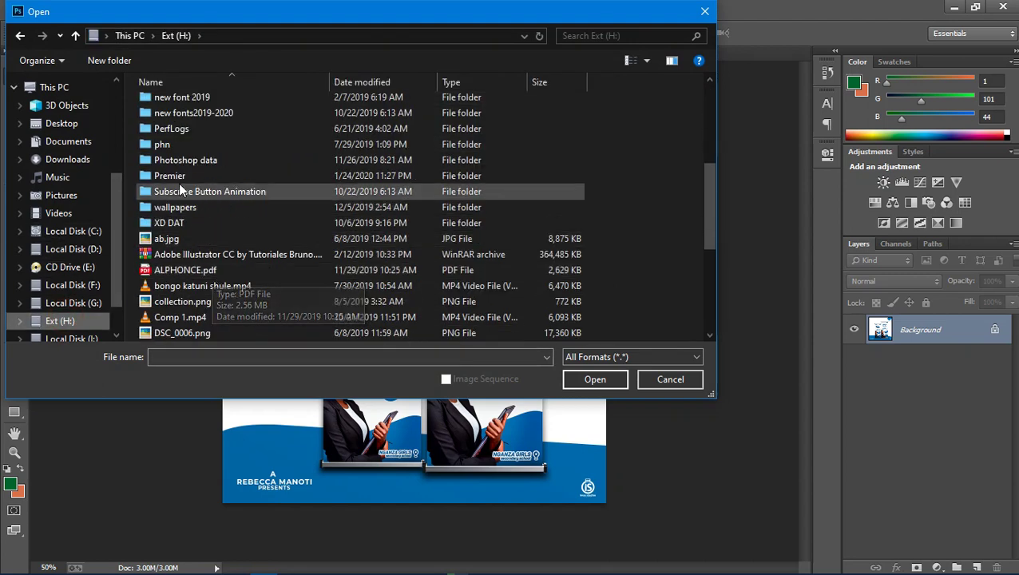
{"action": "left_click", "coordinate": [200, 161]}
{"action": "double_click", "coordinate": [200, 161]}
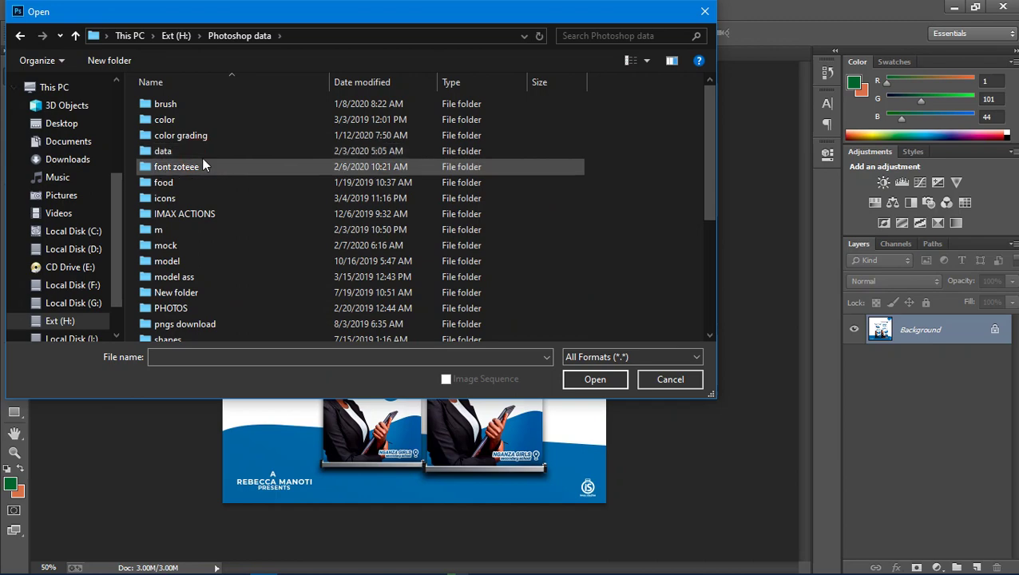
{"action": "double_click", "coordinate": [201, 153]}
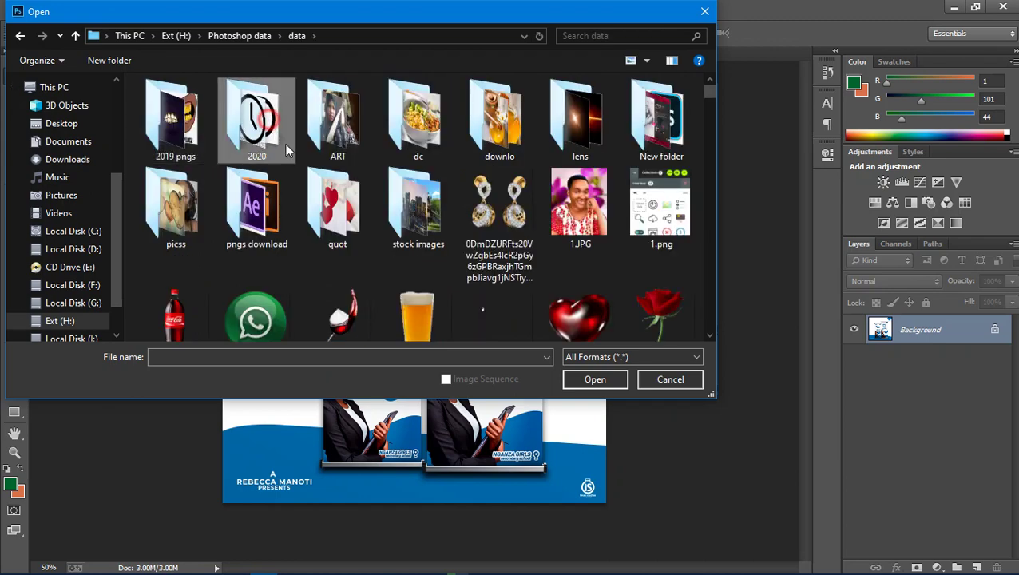
{"action": "double_click", "coordinate": [255, 120]}
Enlarge the dialog, locate the black-and-yellow roll-up banner JPG and open it
{"action": "scroll", "coordinate": [475, 271], "scroll_direction": "down", "scroll_amount": 1}
{"action": "scroll", "coordinate": [473, 271], "scroll_direction": "down", "scroll_amount": 3}
{"action": "scroll", "coordinate": [469, 254], "scroll_direction": "down", "scroll_amount": 1}
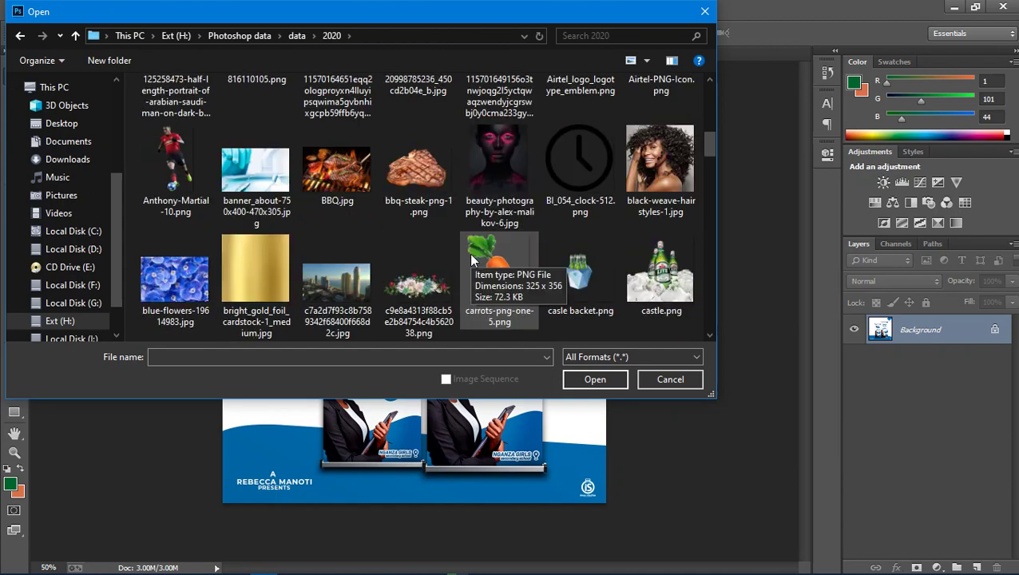
{"action": "scroll", "coordinate": [469, 253], "scroll_direction": "down", "scroll_amount": 1}
{"action": "scroll", "coordinate": [469, 257], "scroll_direction": "down", "scroll_amount": 1}
{"action": "scroll", "coordinate": [469, 257], "scroll_direction": "down", "scroll_amount": 2}
{"action": "scroll", "coordinate": [470, 257], "scroll_direction": "down", "scroll_amount": 1}
{"action": "scroll", "coordinate": [470, 257], "scroll_direction": "down", "scroll_amount": 1}
{"action": "scroll", "coordinate": [470, 257], "scroll_direction": "down", "scroll_amount": 1}
{"action": "scroll", "coordinate": [469, 257], "scroll_direction": "down", "scroll_amount": 1}
{"action": "scroll", "coordinate": [469, 257], "scroll_direction": "down", "scroll_amount": 1}
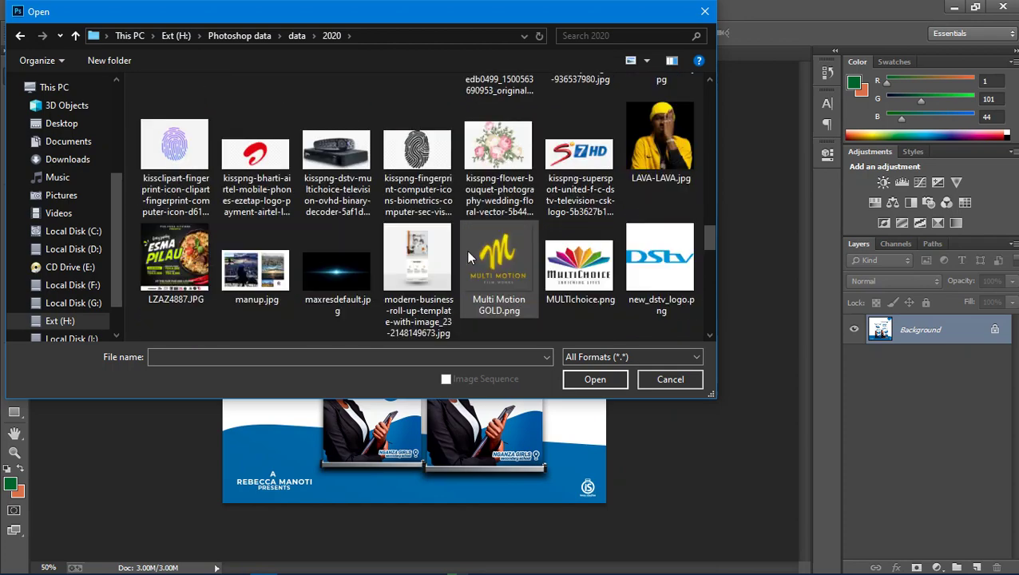
{"action": "scroll", "coordinate": [469, 257], "scroll_direction": "down", "scroll_amount": 1}
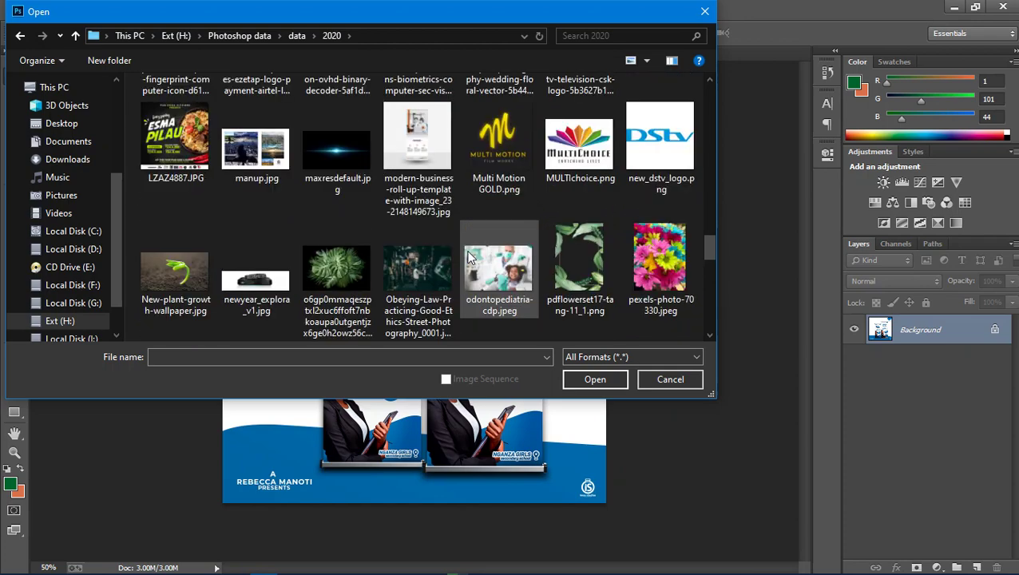
{"action": "scroll", "coordinate": [470, 257], "scroll_direction": "down", "scroll_amount": 1}
{"action": "scroll", "coordinate": [469, 257], "scroll_direction": "down", "scroll_amount": 1}
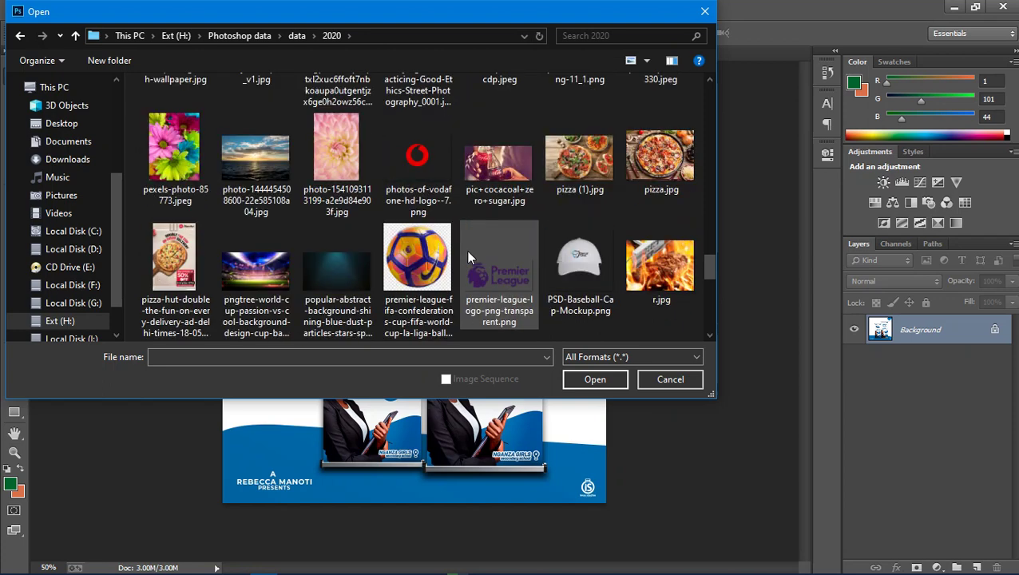
{"action": "scroll", "coordinate": [469, 257], "scroll_direction": "down", "scroll_amount": 1}
{"action": "scroll", "coordinate": [469, 257], "scroll_direction": "down", "scroll_amount": 1}
{"action": "scroll", "coordinate": [469, 257], "scroll_direction": "down", "scroll_amount": 1}
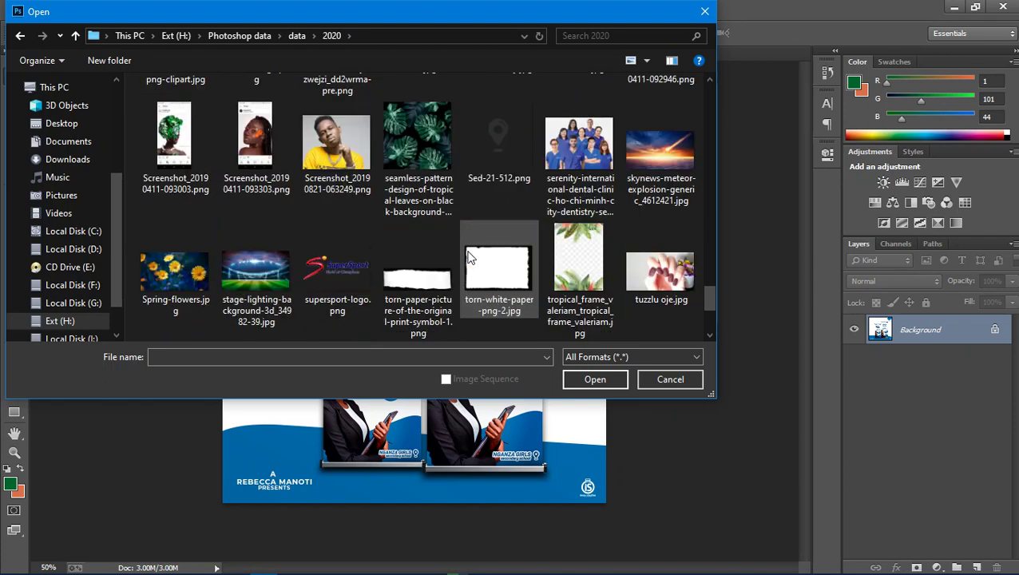
{"action": "scroll", "coordinate": [469, 257], "scroll_direction": "down", "scroll_amount": 1}
{"action": "scroll", "coordinate": [470, 257], "scroll_direction": "down", "scroll_amount": 1}
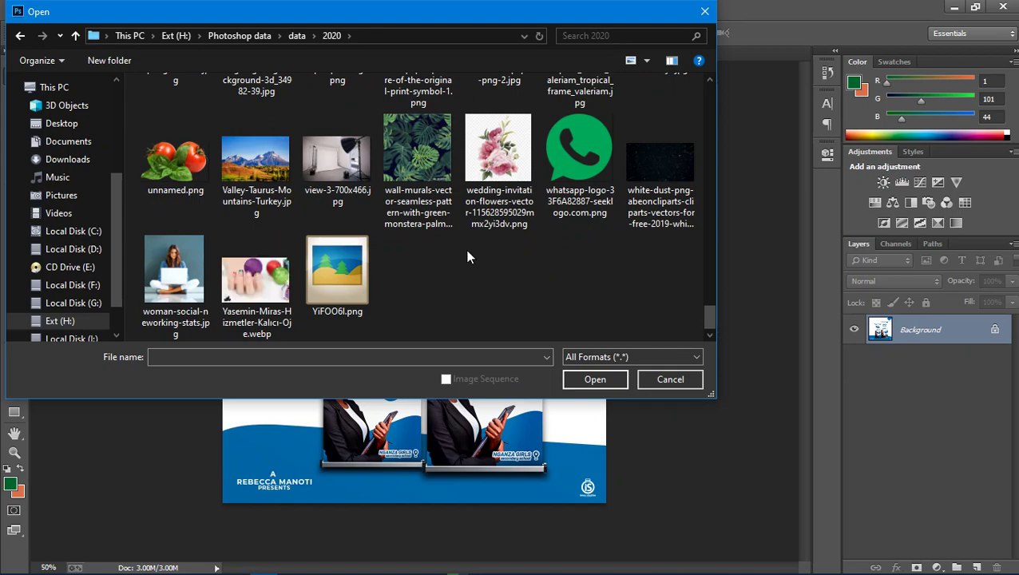
{"action": "scroll", "coordinate": [469, 257], "scroll_direction": "up", "scroll_amount": 1}
{"action": "scroll", "coordinate": [470, 257], "scroll_direction": "down", "scroll_amount": 1}
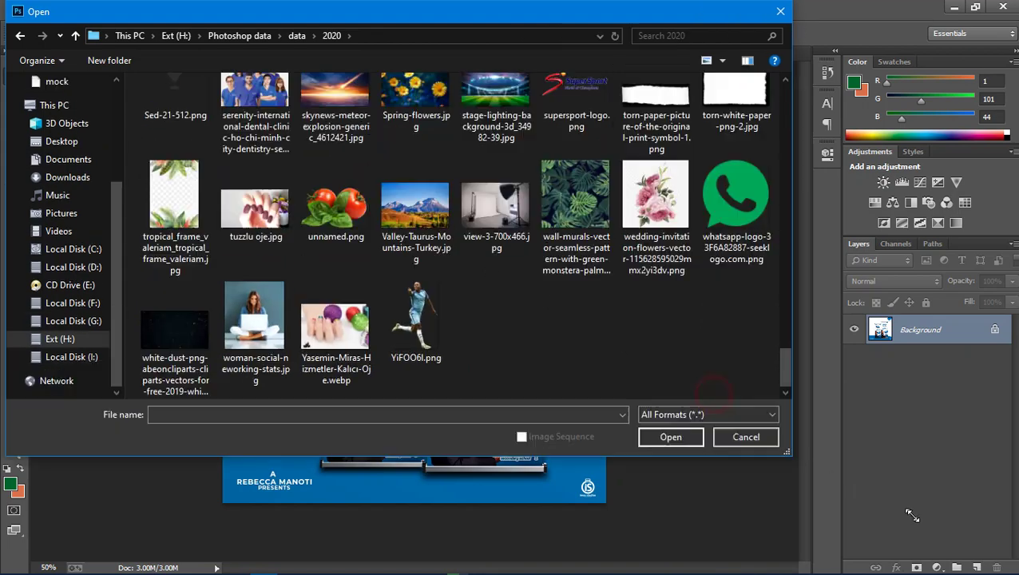
{"action": "left_click_drag", "start_coordinate": [713, 394], "coordinate": [911, 518]}
{"action": "scroll", "coordinate": [551, 242], "scroll_direction": "up", "scroll_amount": 2}
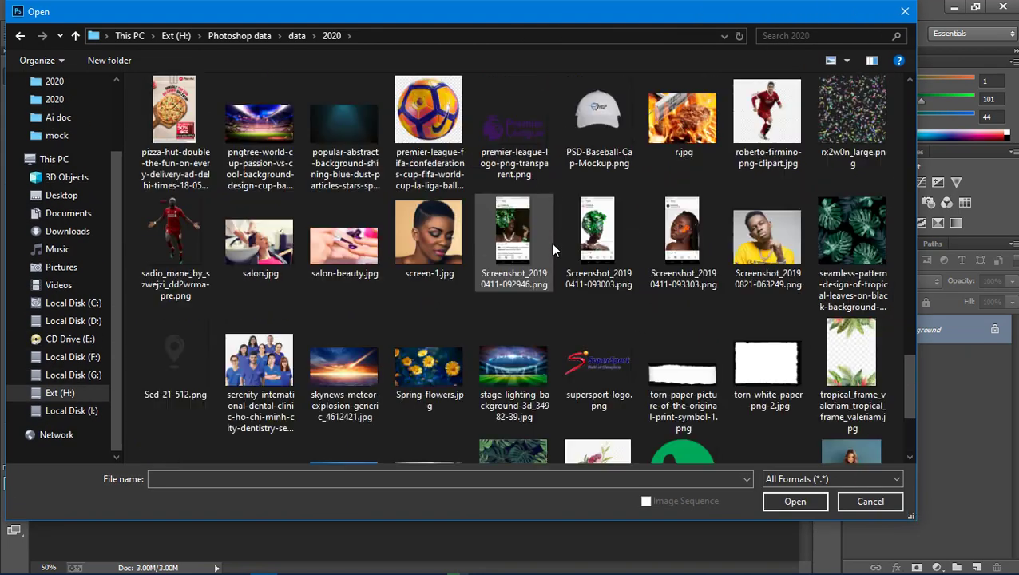
{"action": "scroll", "coordinate": [551, 243], "scroll_direction": "up", "scroll_amount": 2}
{"action": "scroll", "coordinate": [551, 243], "scroll_direction": "up", "scroll_amount": 2}
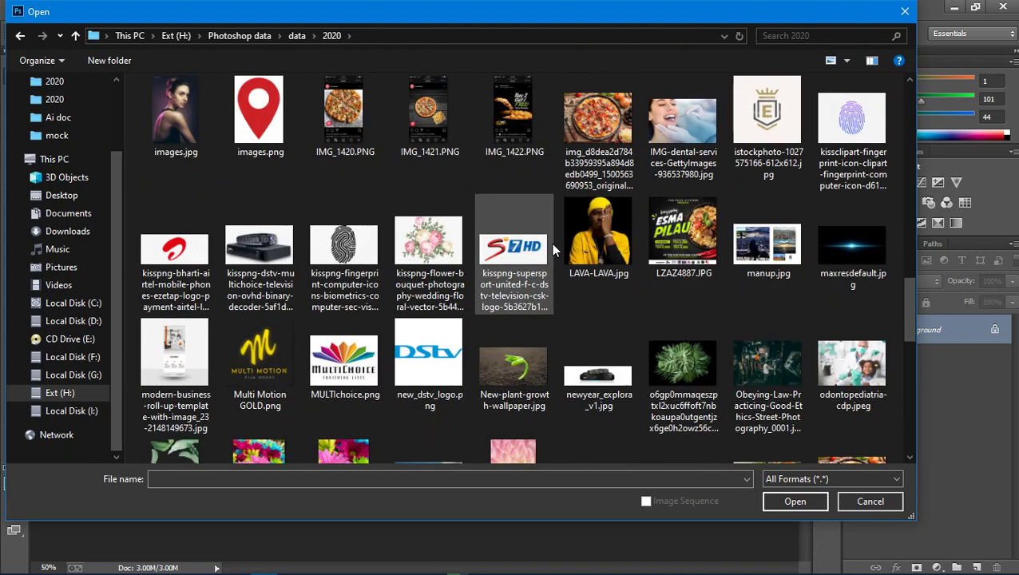
{"action": "scroll", "coordinate": [550, 243], "scroll_direction": "up", "scroll_amount": 2}
{"action": "scroll", "coordinate": [551, 243], "scroll_direction": "up", "scroll_amount": 2}
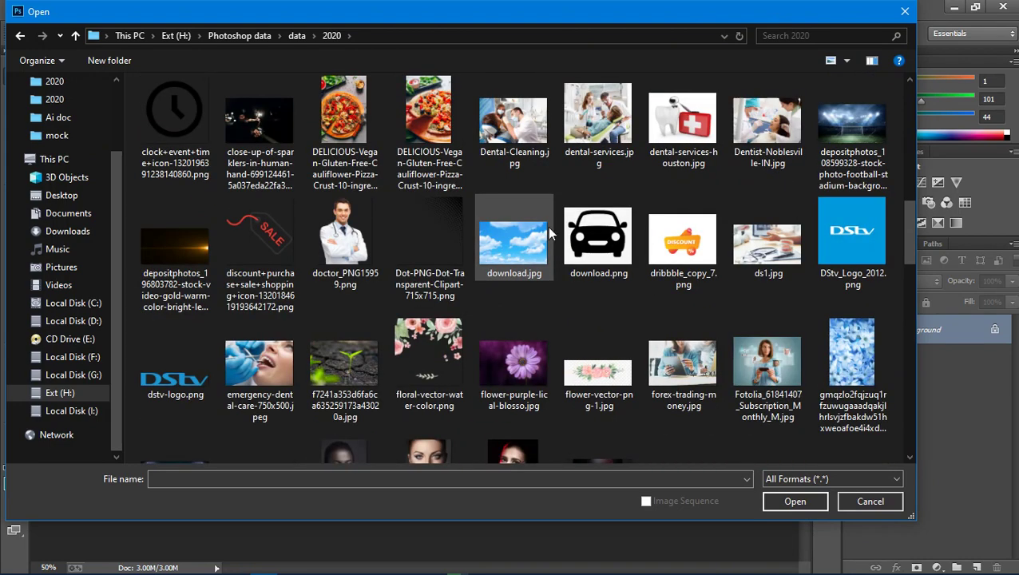
{"action": "scroll", "coordinate": [549, 230], "scroll_direction": "up", "scroll_amount": 2}
{"action": "scroll", "coordinate": [548, 230], "scroll_direction": "up", "scroll_amount": 2}
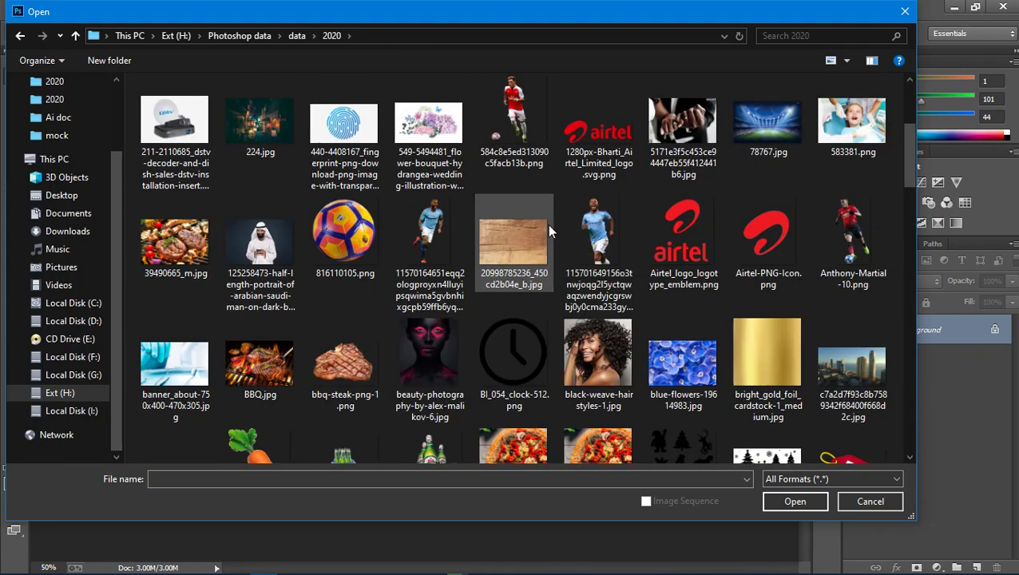
{"action": "scroll", "coordinate": [548, 230], "scroll_direction": "up", "scroll_amount": 2}
{"action": "double_click", "coordinate": [852, 142]}
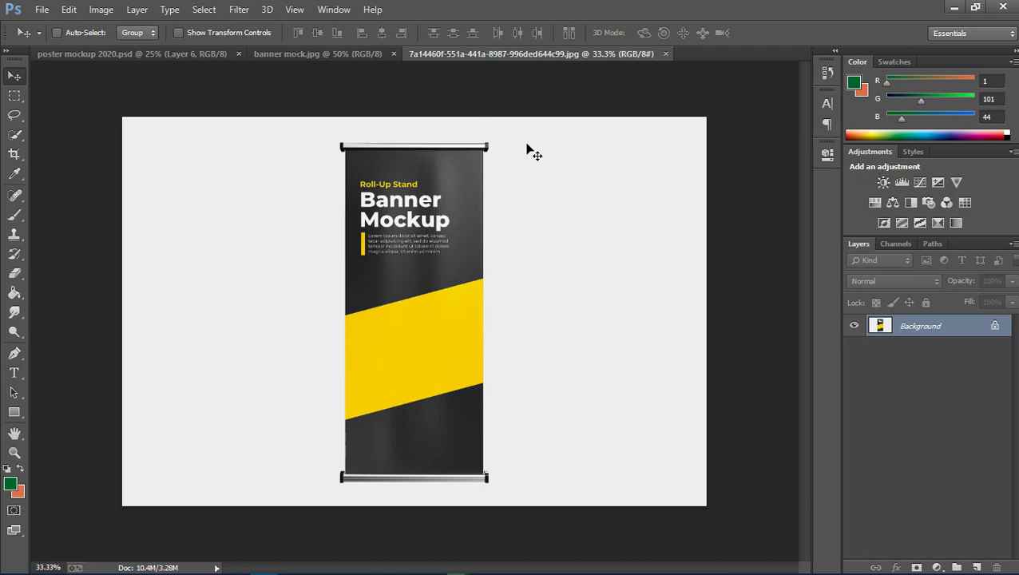
Zoom to 100% on the banner's top bracket and switch to the Pen tool
{"action": "key", "text": "ctrl+plus"}
{"action": "left_click_drag", "start_coordinate": [500, 227], "coordinate": [518, 411]}
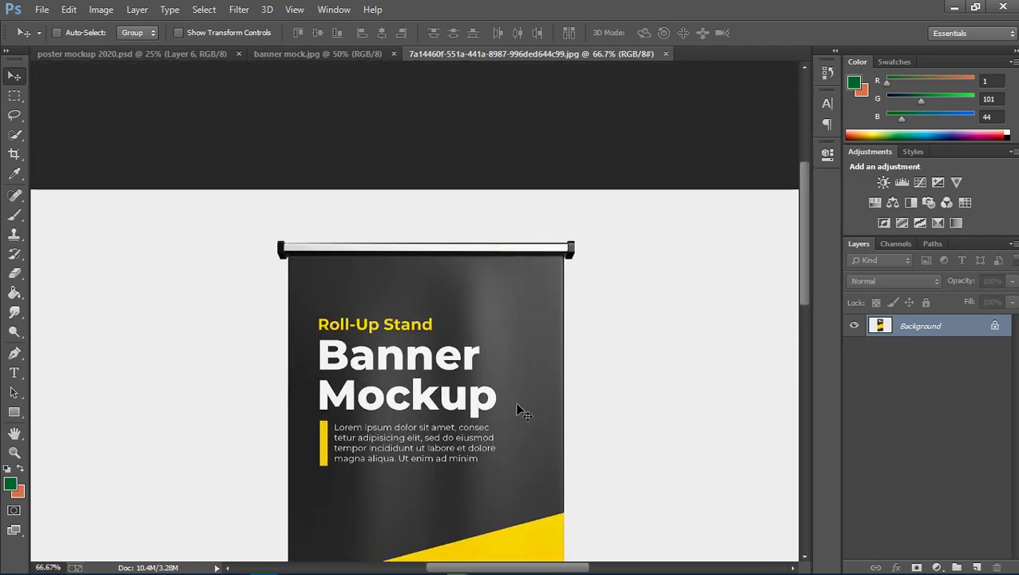
{"action": "key", "text": "ctrl+plus"}
{"action": "left_click", "coordinate": [14, 352]}
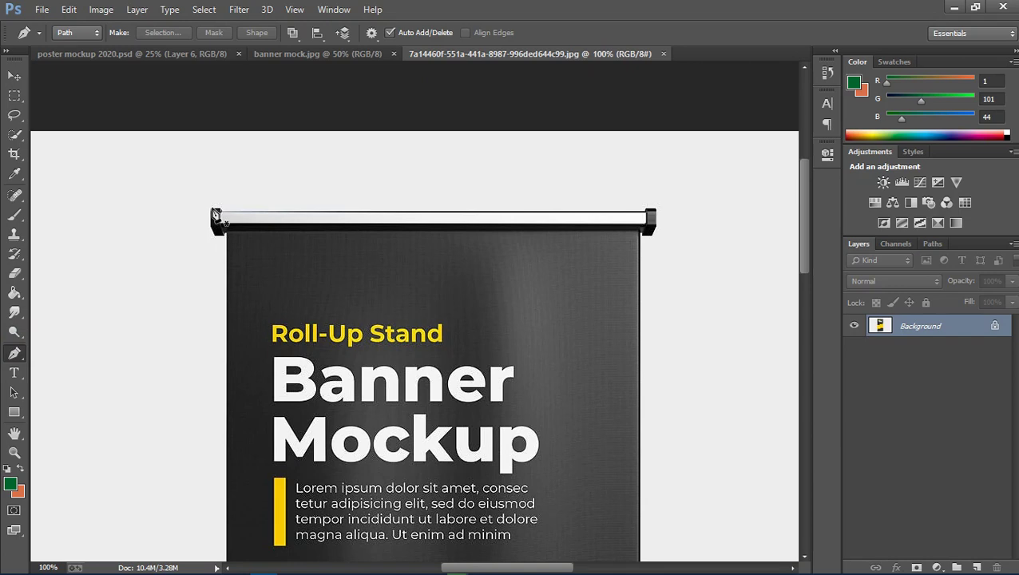
Start the path with anchors along the top bracket's left corner and edge
{"action": "left_click", "coordinate": [209, 210]}
{"action": "left_click", "coordinate": [213, 225]}
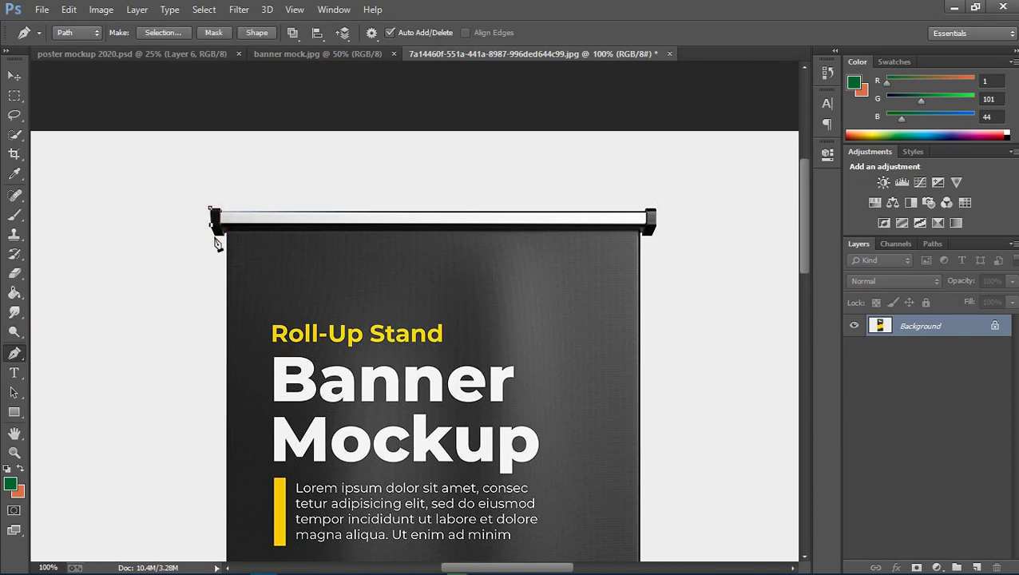
{"action": "left_click", "coordinate": [213, 234]}
{"action": "left_click", "coordinate": [223, 233]}
{"action": "scroll", "coordinate": [241, 231], "scroll_direction": "up", "scroll_amount": 3}
{"action": "mouse_move", "coordinate": [243, 274]}
{"action": "left_mouse_down"}
{"action": "mouse_move", "coordinate": [427, 229]}
{"action": "mouse_move", "coordinate": [549, 397]}
{"action": "left_mouse_up"}
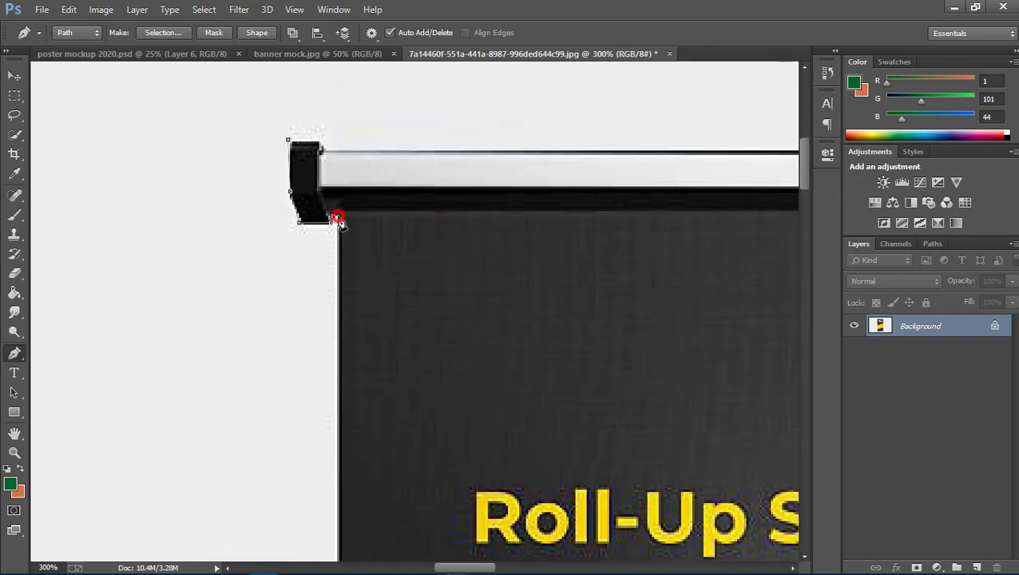
{"action": "left_click_drag", "start_coordinate": [442, 322], "coordinate": [433, 209]}
{"action": "left_click_drag", "start_coordinate": [441, 368], "coordinate": [445, 199]}
{"action": "left_click_drag", "start_coordinate": [457, 389], "coordinate": [459, 297]}
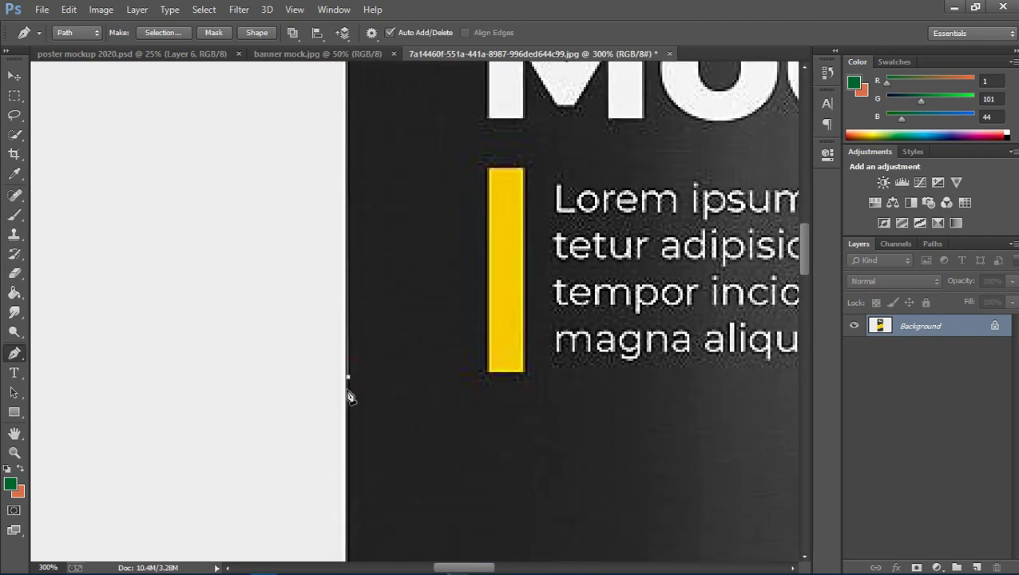
Trace anchors down the banner's left edge past the yellow section to the bottom
{"action": "left_click", "coordinate": [346, 382]}
{"action": "mouse_move", "coordinate": [368, 455]}
{"action": "left_mouse_down"}
{"action": "mouse_move", "coordinate": [373, 284]}
{"action": "mouse_move", "coordinate": [389, 357]}
{"action": "mouse_move", "coordinate": [390, 243]}
{"action": "left_mouse_up"}
{"action": "left_click", "coordinate": [362, 375]}
{"action": "left_click_drag", "start_coordinate": [376, 471], "coordinate": [359, 199]}
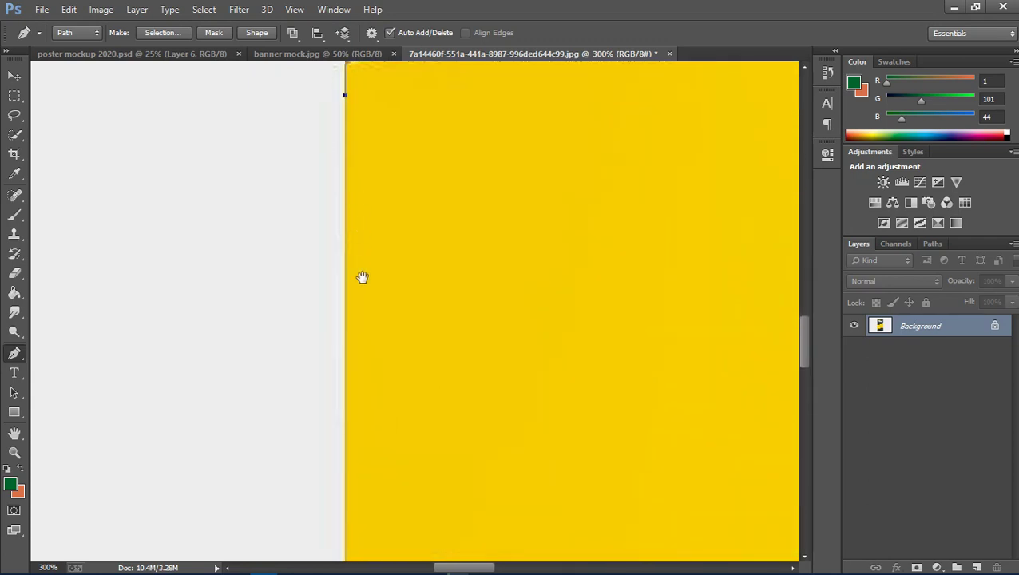
{"action": "left_click_drag", "start_coordinate": [362, 277], "coordinate": [386, 284]}
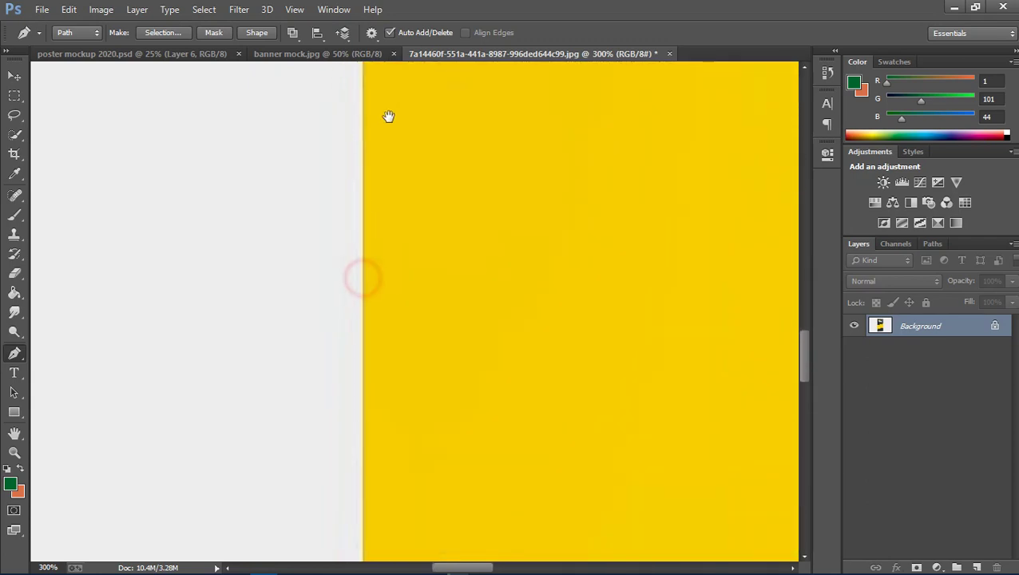
{"action": "left_click", "coordinate": [375, 353]}
{"action": "left_click_drag", "start_coordinate": [384, 427], "coordinate": [375, 184]}
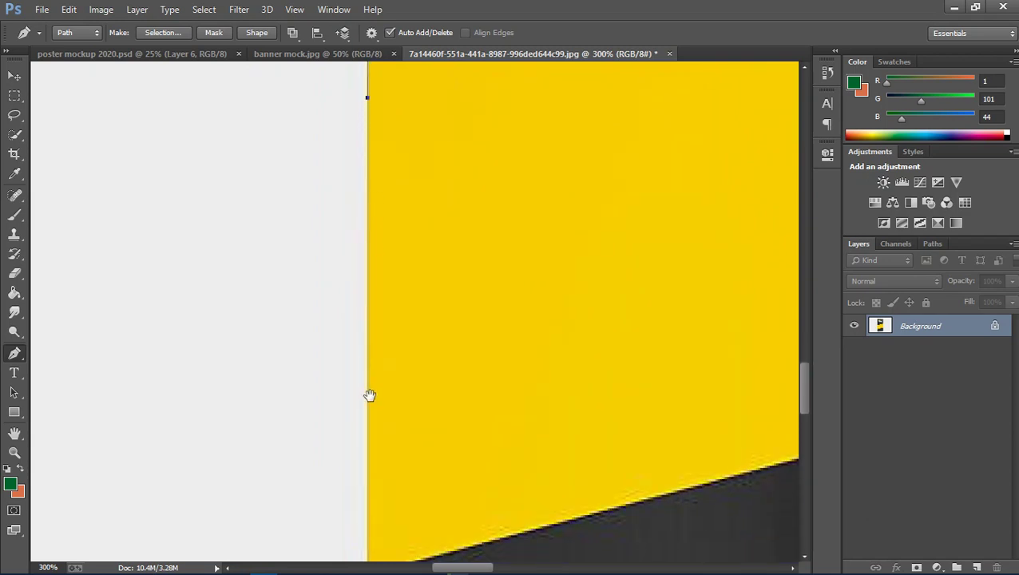
{"action": "left_click_drag", "start_coordinate": [370, 397], "coordinate": [377, 206]}
{"action": "left_click_drag", "start_coordinate": [382, 343], "coordinate": [391, 268]}
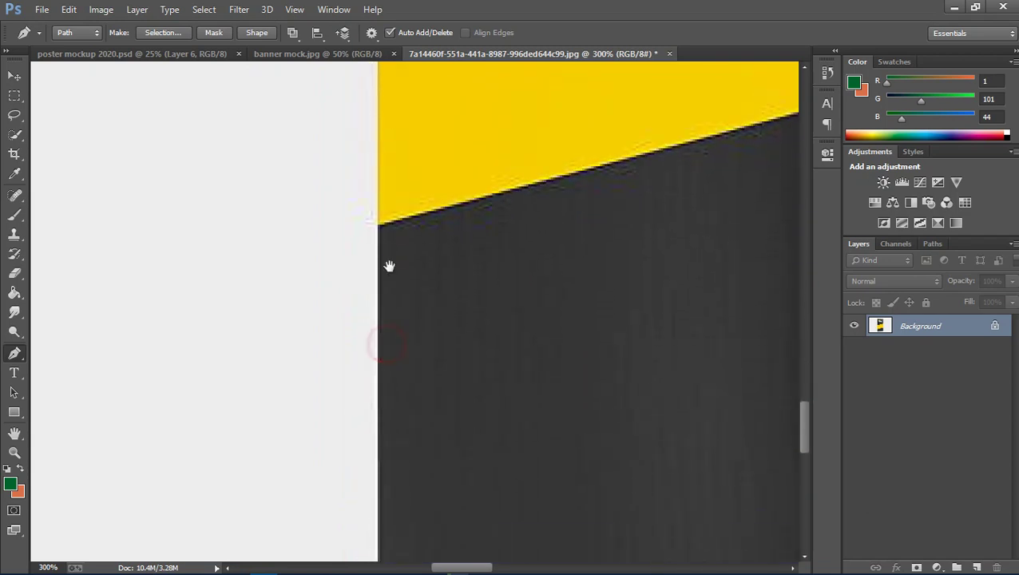
{"action": "left_click", "coordinate": [377, 336]}
{"action": "left_click_drag", "start_coordinate": [381, 398], "coordinate": [406, 286]}
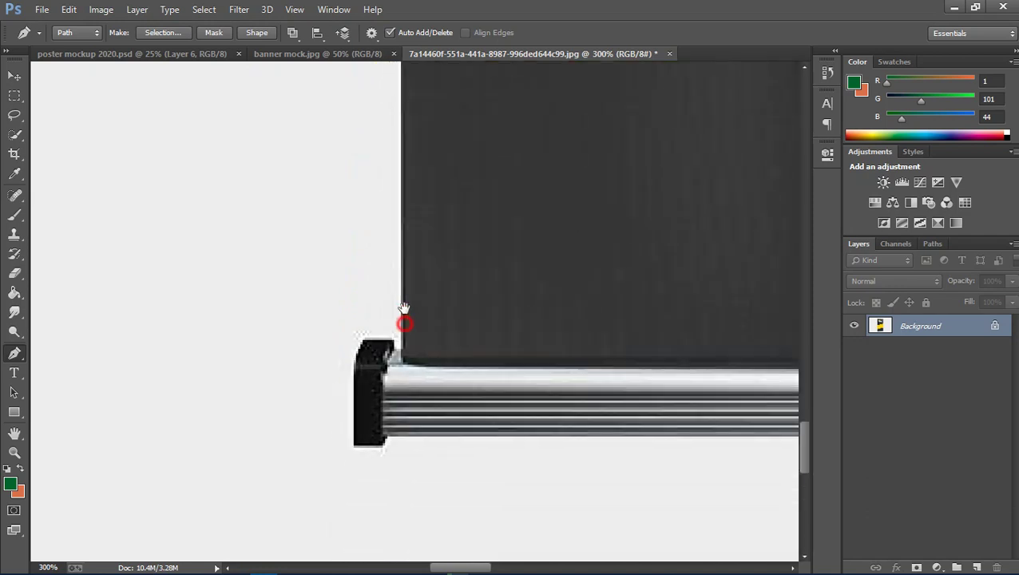
Outline the bottom-left end cap with anchors at its corners
{"action": "left_click", "coordinate": [405, 300]}
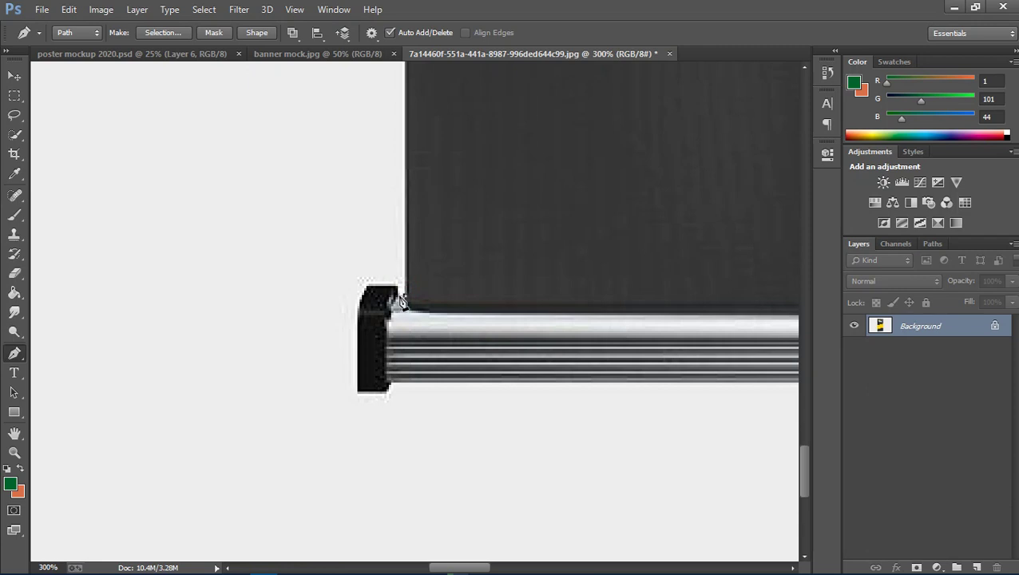
{"action": "left_click", "coordinate": [399, 296]}
{"action": "left_click", "coordinate": [368, 286]}
{"action": "left_click", "coordinate": [395, 289]}
{"action": "left_click", "coordinate": [359, 311]}
{"action": "left_click", "coordinate": [358, 392]}
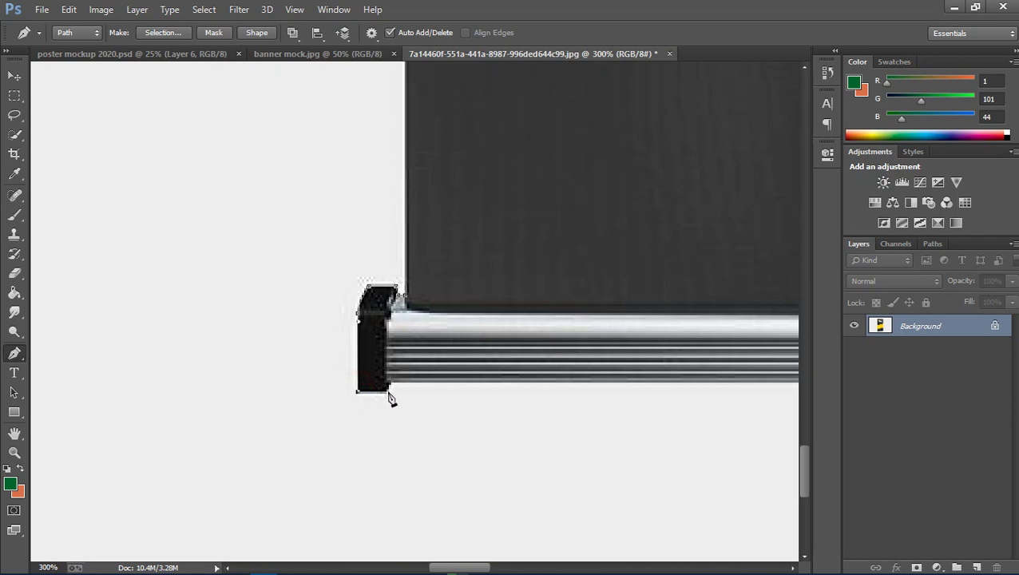
{"action": "left_click", "coordinate": [386, 392]}
Continue the path along the bottom rod's underside to the right cap's base
{"action": "mouse_move", "coordinate": [475, 392]}
{"action": "left_mouse_down"}
{"action": "mouse_move", "coordinate": [491, 373]}
{"action": "mouse_move", "coordinate": [298, 359]}
{"action": "left_mouse_up"}
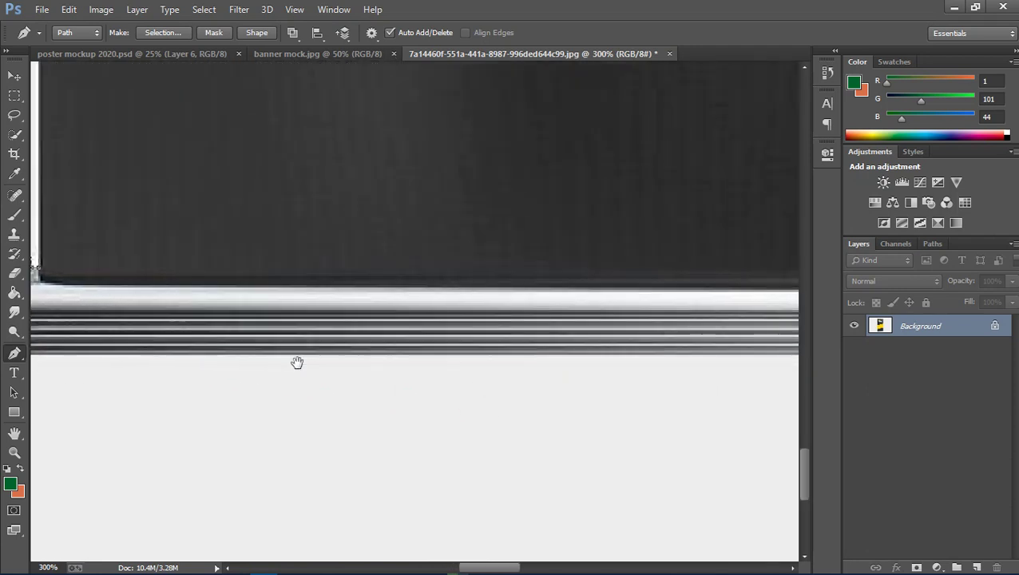
{"action": "left_click", "coordinate": [385, 361]}
{"action": "left_click_drag", "start_coordinate": [521, 352], "coordinate": [284, 356]}
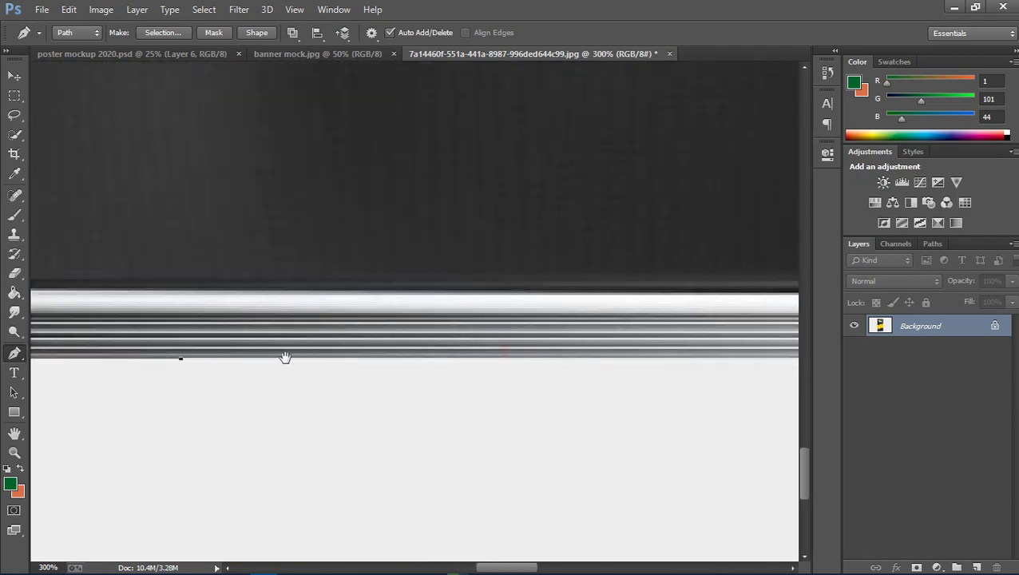
{"action": "left_click_drag", "start_coordinate": [501, 349], "coordinate": [437, 344]}
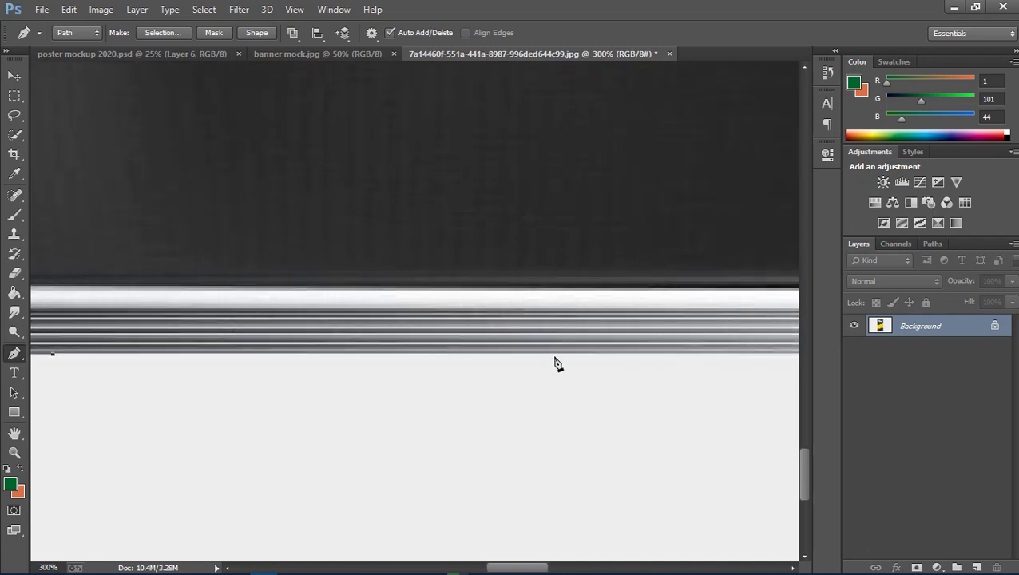
{"action": "left_click", "coordinate": [601, 359]}
{"action": "left_click_drag", "start_coordinate": [689, 336], "coordinate": [391, 341]}
{"action": "left_click_drag", "start_coordinate": [688, 359], "coordinate": [645, 359]}
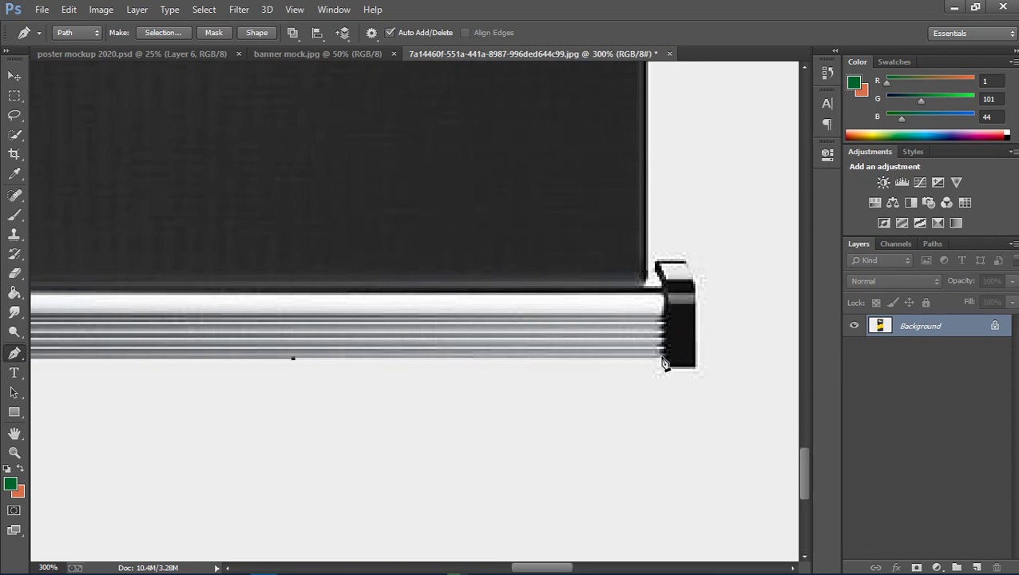
{"action": "left_click", "coordinate": [661, 359]}
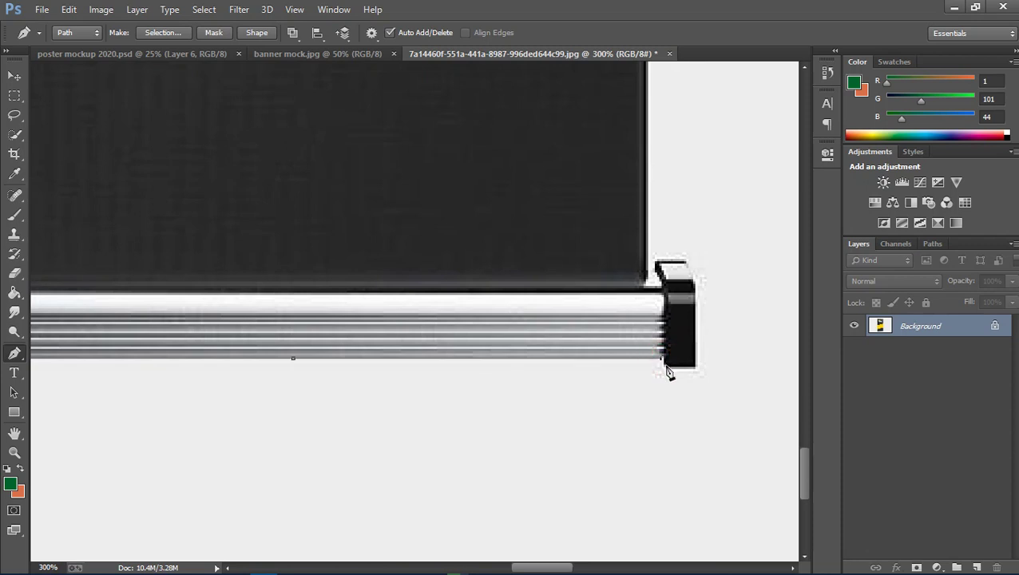
Outline the bottom-right end cap up to where it meets the banner's right edge
{"action": "left_click", "coordinate": [666, 366]}
{"action": "left_click", "coordinate": [694, 371]}
{"action": "left_click", "coordinate": [695, 289]}
{"action": "left_click", "coordinate": [695, 289]}
{"action": "left_click", "coordinate": [686, 267]}
{"action": "left_click", "coordinate": [685, 268]}
{"action": "left_click", "coordinate": [655, 263]}
{"action": "left_click", "coordinate": [654, 276]}
Work up the banner's right edge past the yellow section and heading to the top rod
{"action": "left_click_drag", "start_coordinate": [664, 191], "coordinate": [638, 367]}
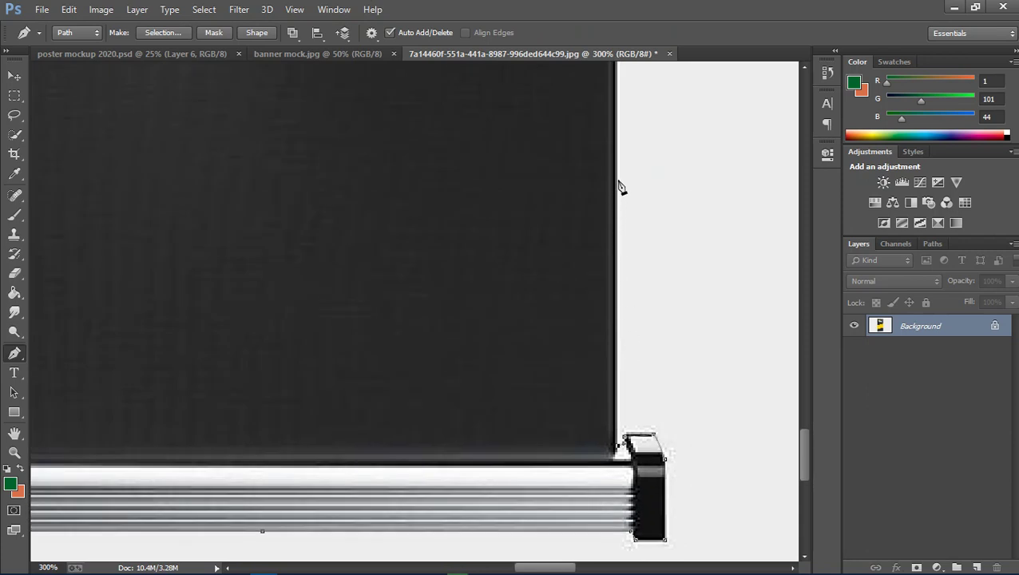
{"action": "left_click", "coordinate": [618, 170]}
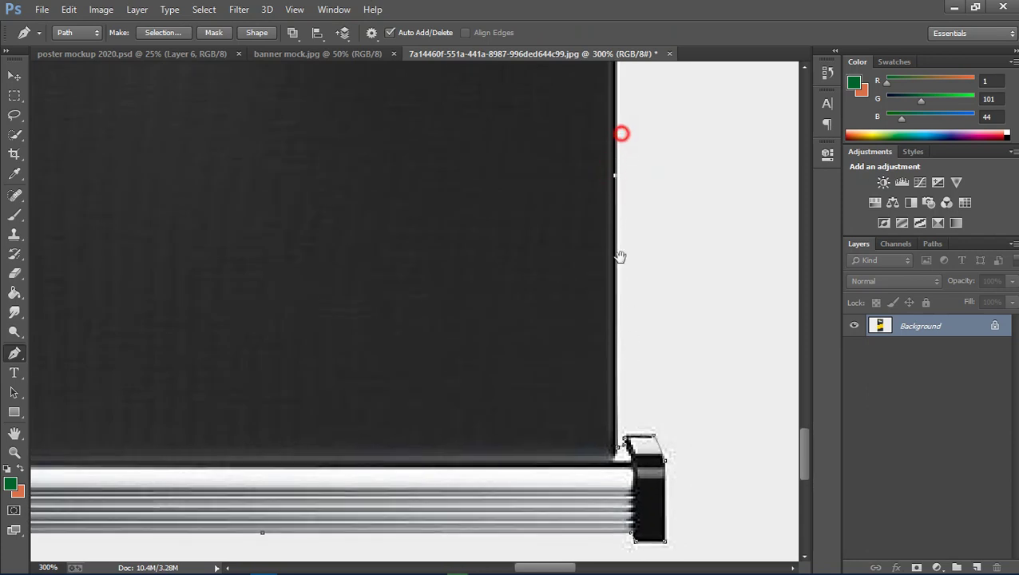
{"action": "left_click_drag", "start_coordinate": [621, 132], "coordinate": [617, 357]}
{"action": "left_click", "coordinate": [610, 141]}
{"action": "left_click_drag", "start_coordinate": [619, 102], "coordinate": [619, 438]}
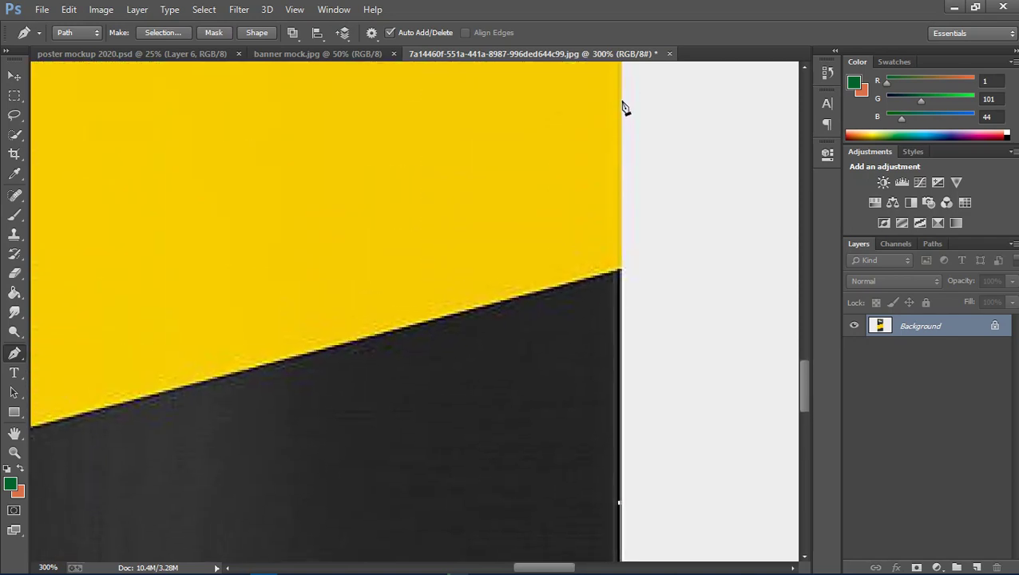
{"action": "left_click_drag", "start_coordinate": [621, 84], "coordinate": [621, 432]}
{"action": "left_click_drag", "start_coordinate": [642, 182], "coordinate": [641, 462]}
{"action": "left_click_drag", "start_coordinate": [630, 166], "coordinate": [630, 432]}
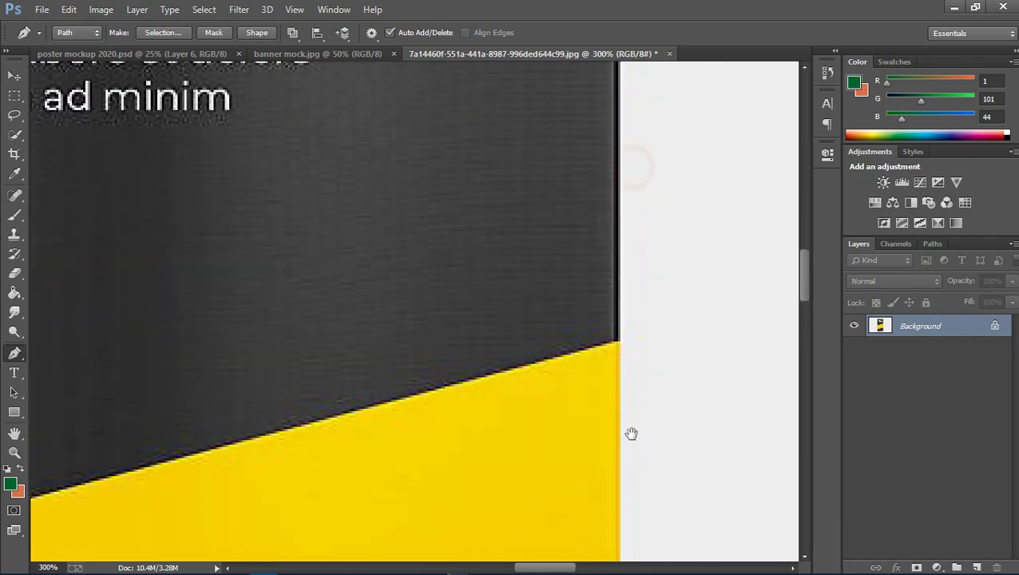
{"action": "left_click_drag", "start_coordinate": [624, 122], "coordinate": [624, 212]}
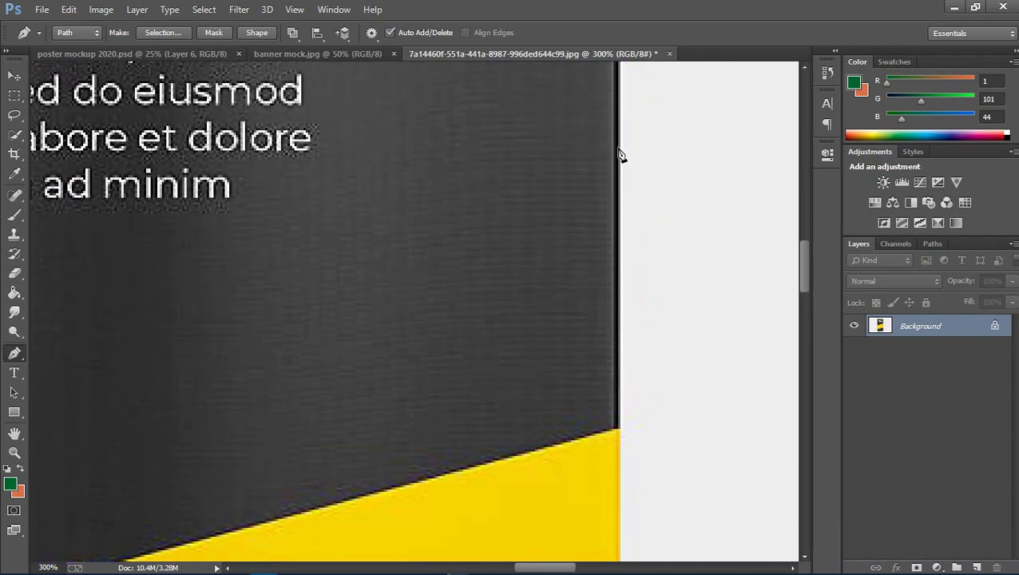
{"action": "mouse_move", "coordinate": [619, 128]}
{"action": "left_mouse_down"}
{"action": "mouse_move", "coordinate": [625, 282]}
{"action": "mouse_move", "coordinate": [644, 306]}
{"action": "mouse_move", "coordinate": [634, 288]}
{"action": "left_mouse_up"}
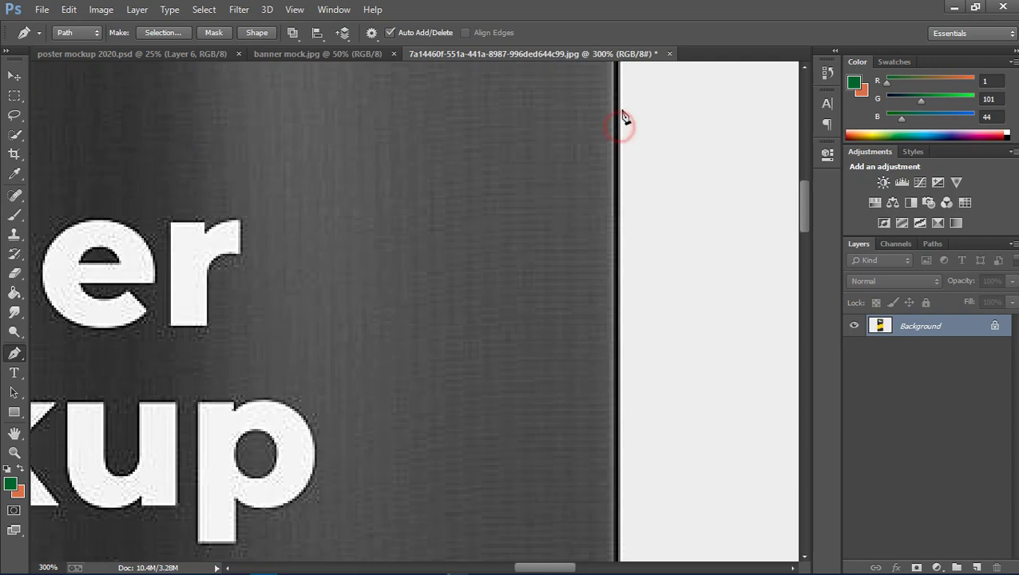
{"action": "left_click_drag", "start_coordinate": [620, 133], "coordinate": [620, 219]}
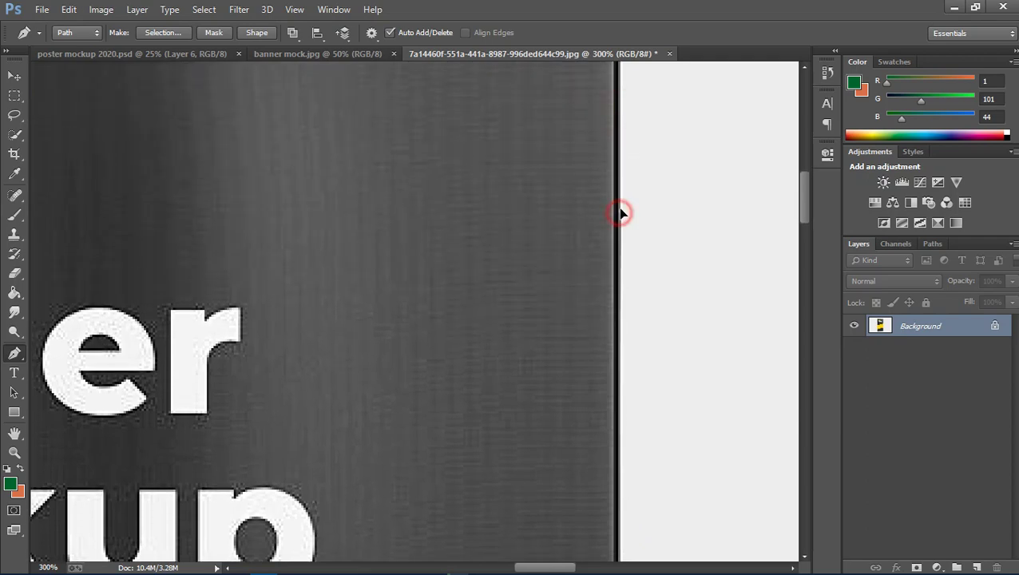
{"action": "left_click_drag", "start_coordinate": [641, 143], "coordinate": [641, 373]}
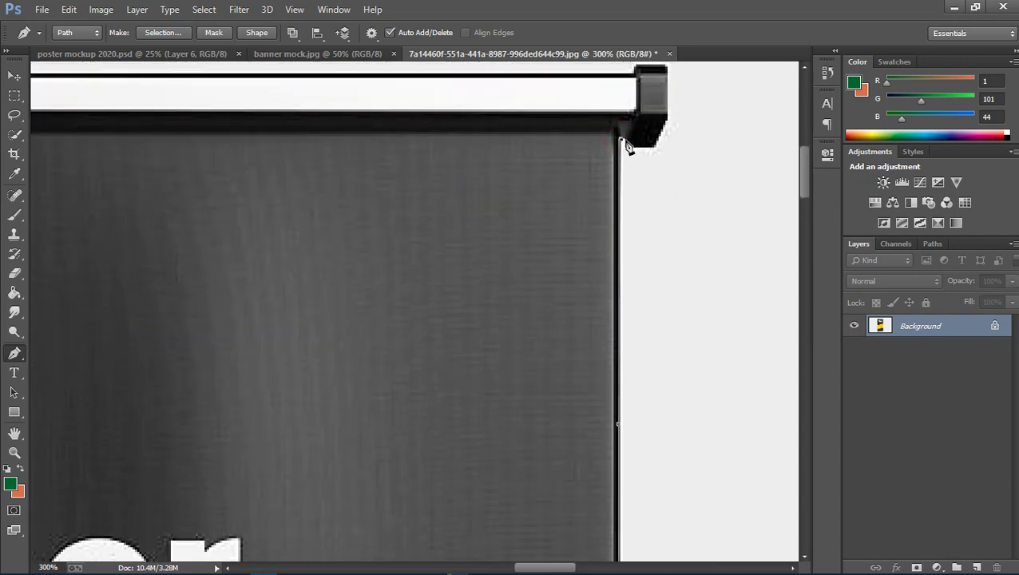
Zoom to 400% and place anchors around the top-right corner and top-right cap
{"action": "key", "text": "ctrl+plus"}
{"action": "left_click_drag", "start_coordinate": [692, 132], "coordinate": [660, 143]}
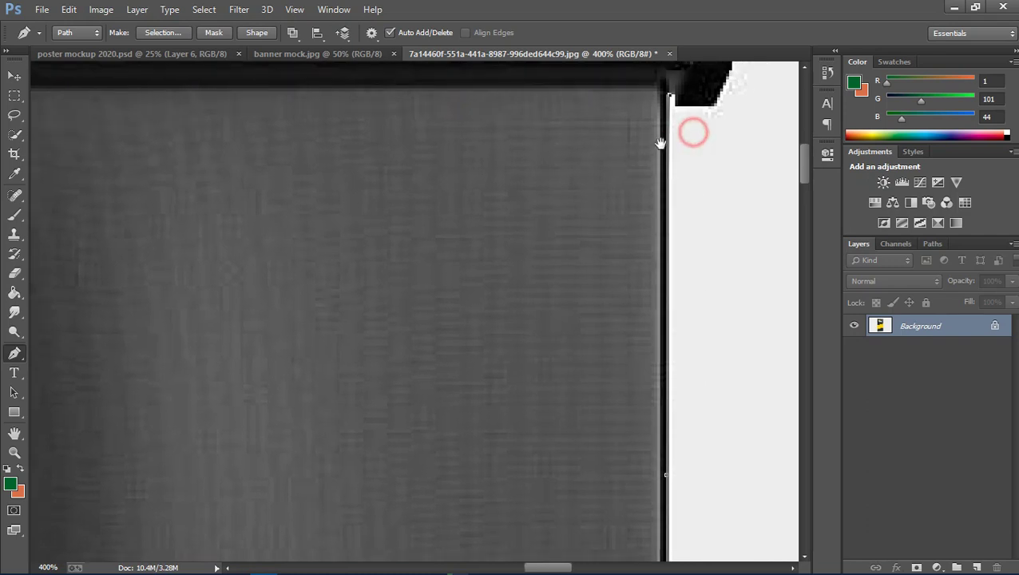
{"action": "left_click", "coordinate": [666, 97]}
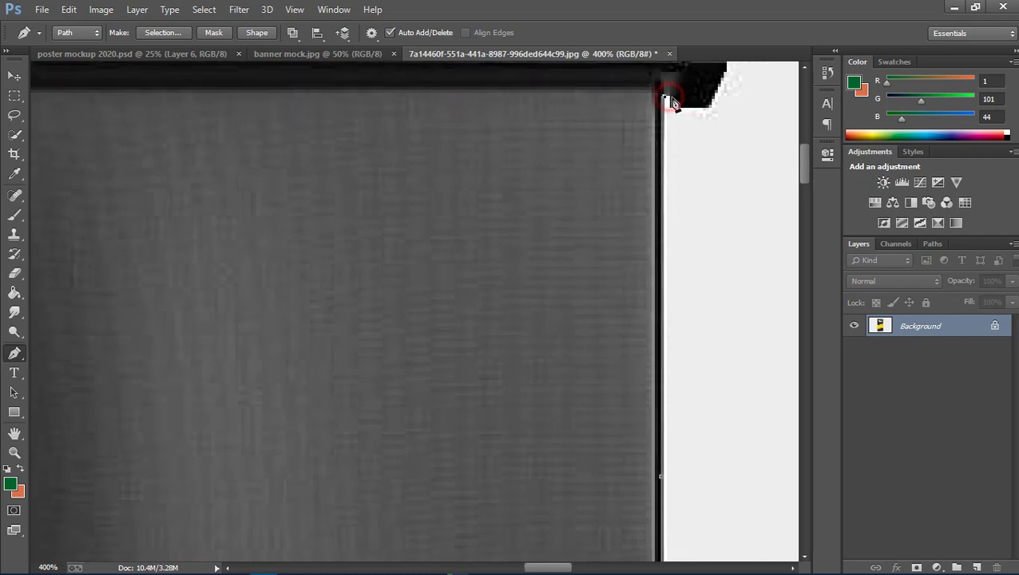
{"action": "left_click", "coordinate": [671, 105]}
{"action": "left_click", "coordinate": [672, 111]}
{"action": "left_click", "coordinate": [705, 102]}
{"action": "left_click_drag", "start_coordinate": [713, 84], "coordinate": [680, 190]}
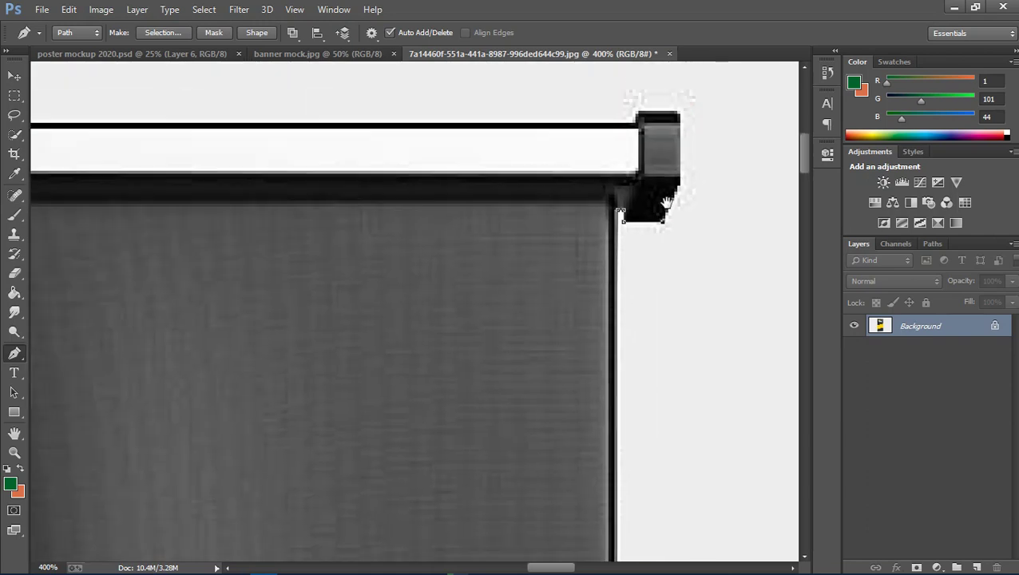
{"action": "left_click", "coordinate": [680, 114]}
{"action": "left_click", "coordinate": [638, 113]}
Follow the top rod to the top-left cap, close the path, and zoom back out
{"action": "left_click_drag", "start_coordinate": [537, 202], "coordinate": [685, 215]}
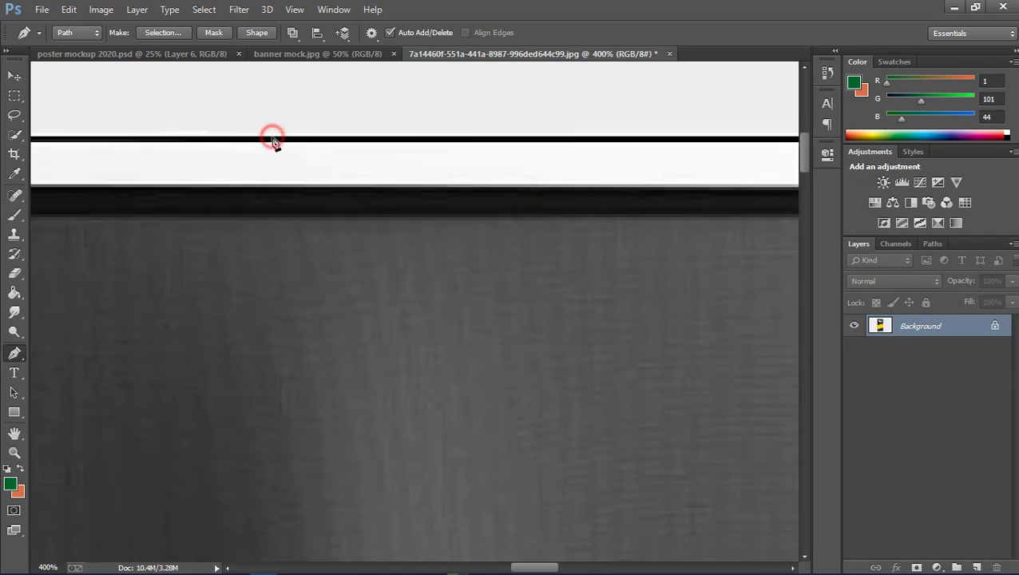
{"action": "left_click_drag", "start_coordinate": [79, 164], "coordinate": [247, 165]}
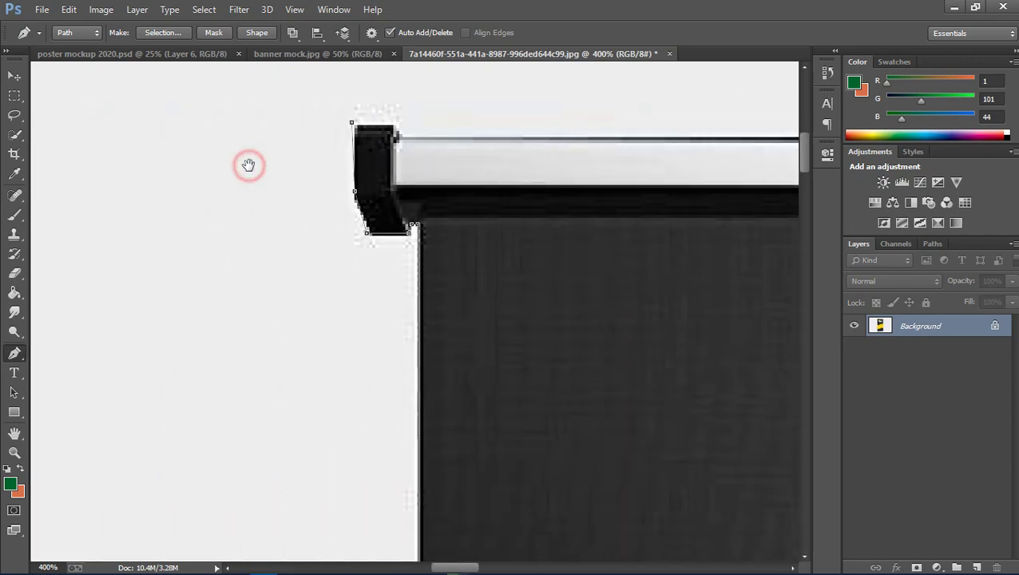
{"action": "left_click", "coordinate": [392, 131]}
{"action": "left_click", "coordinate": [353, 126]}
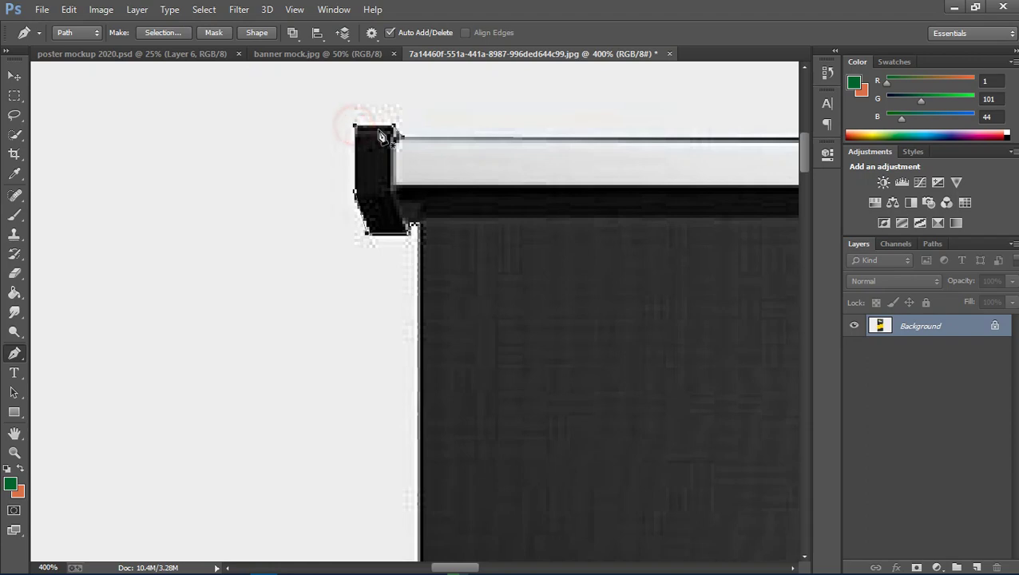
{"action": "key", "text": "ctrl+minus"}
{"action": "key", "text": "ctrl+minus"}
{"action": "key", "text": "ctrl+minus"}
{"action": "key", "text": "ctrl+minus"}
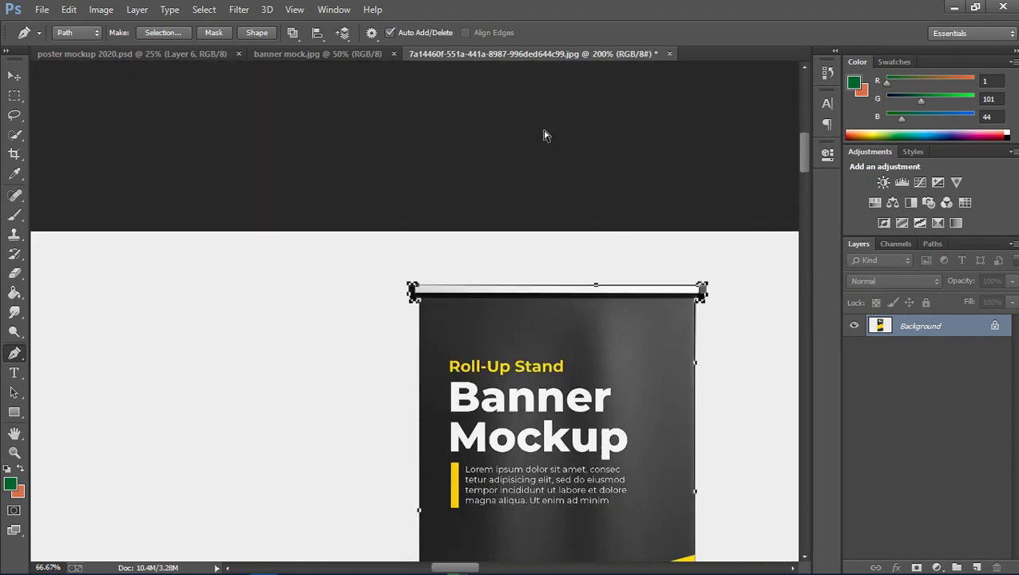
{"action": "key", "text": "ctrl+minus"}
Turn the closed banner path into a selection
{"action": "left_click_drag", "start_coordinate": [586, 373], "coordinate": [495, 235]}
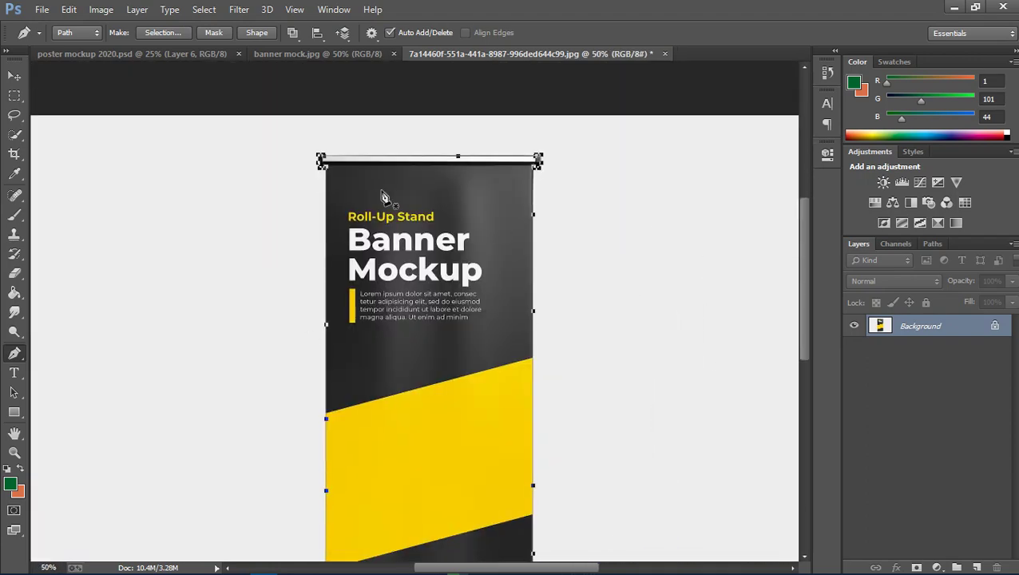
{"action": "left_click_drag", "start_coordinate": [532, 398], "coordinate": [527, 243]}
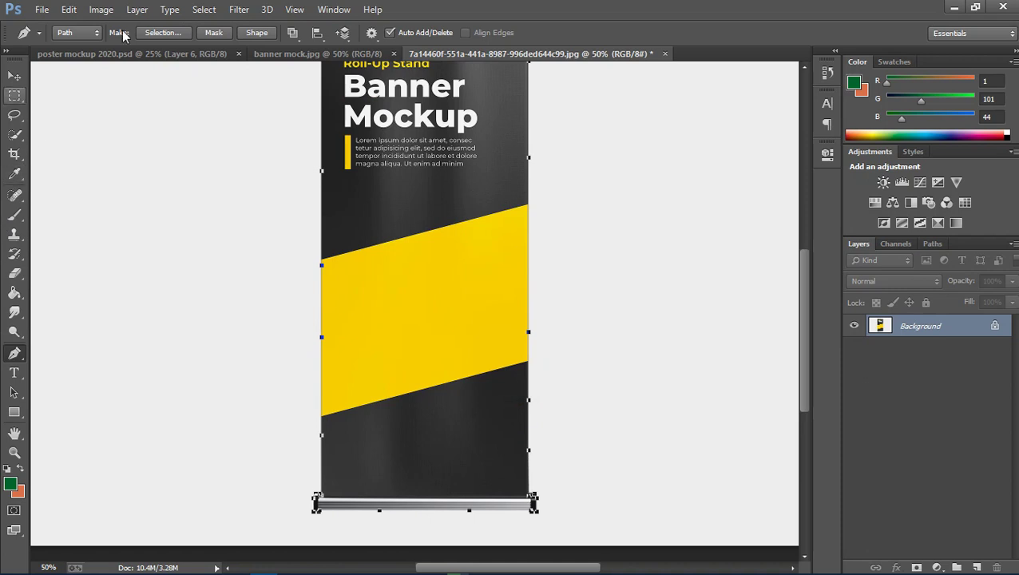
{"action": "left_click", "coordinate": [163, 32]}
{"action": "left_click", "coordinate": [750, 153]}
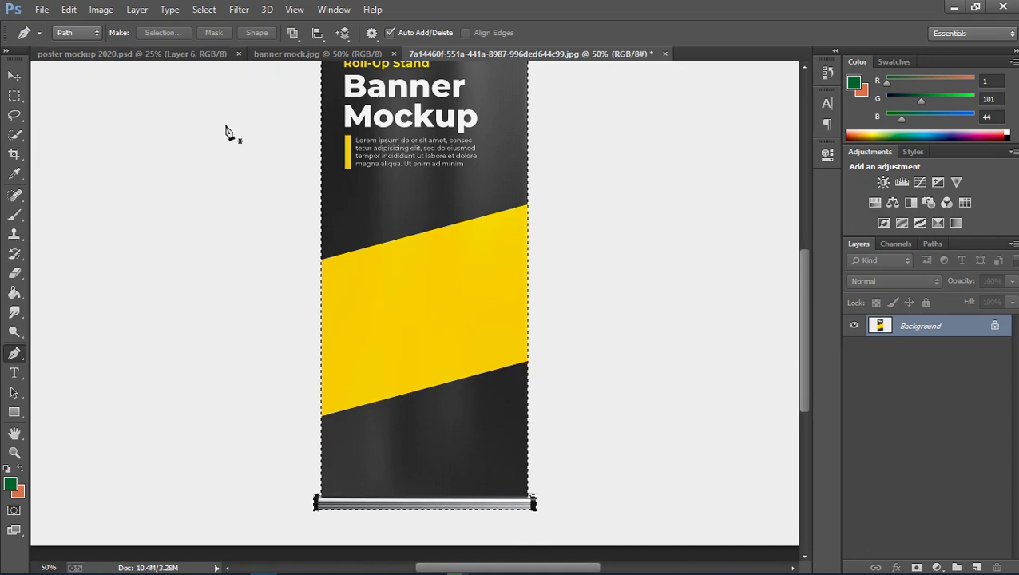
Unlock Background, cut the banner to Layer 1 via Layer Via Cut, and hide Layer 0
{"action": "scroll", "coordinate": [317, 285], "scroll_direction": "up", "scroll_amount": 1}
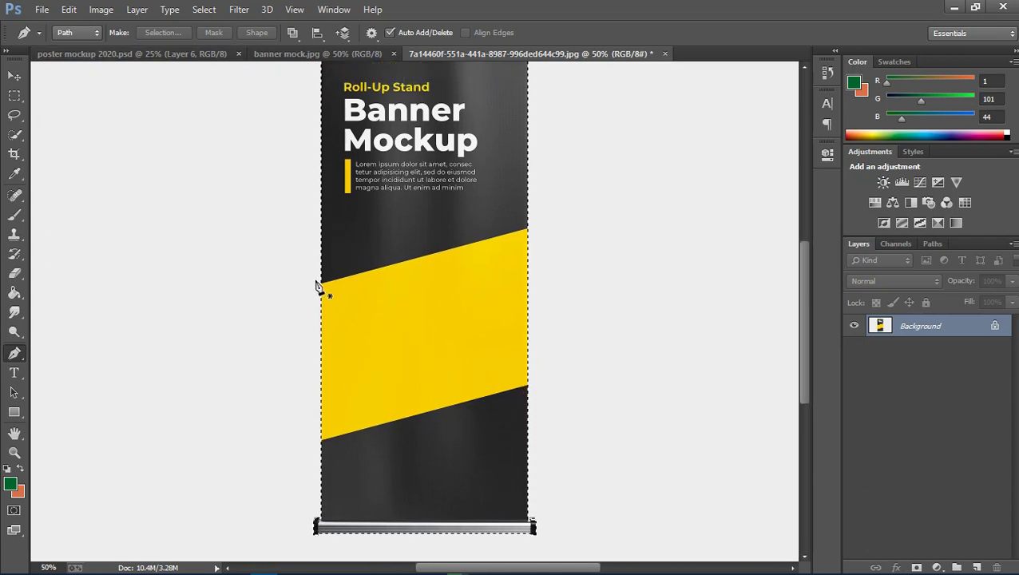
{"action": "left_click", "coordinate": [993, 325]}
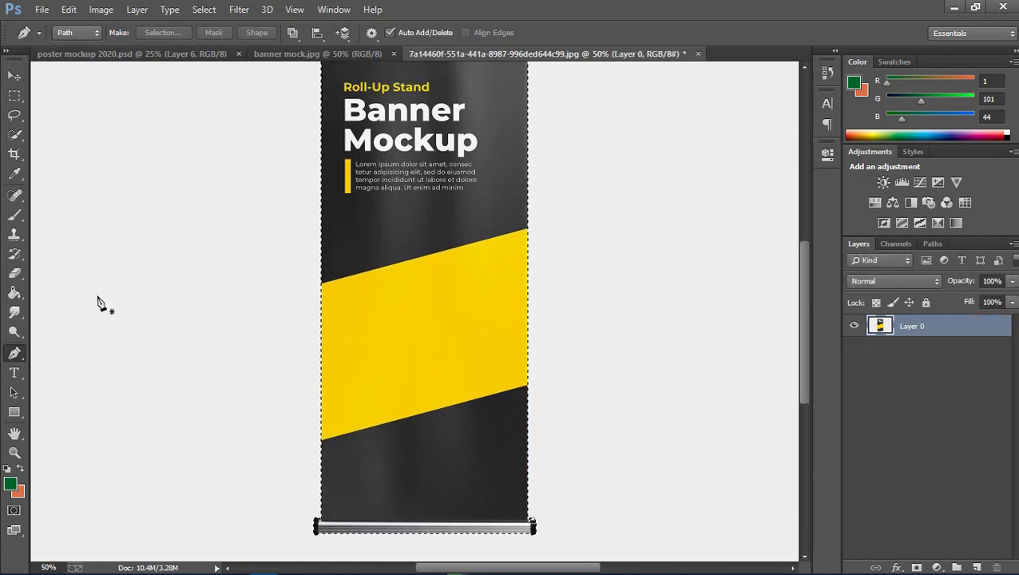
{"action": "left_click", "coordinate": [14, 112]}
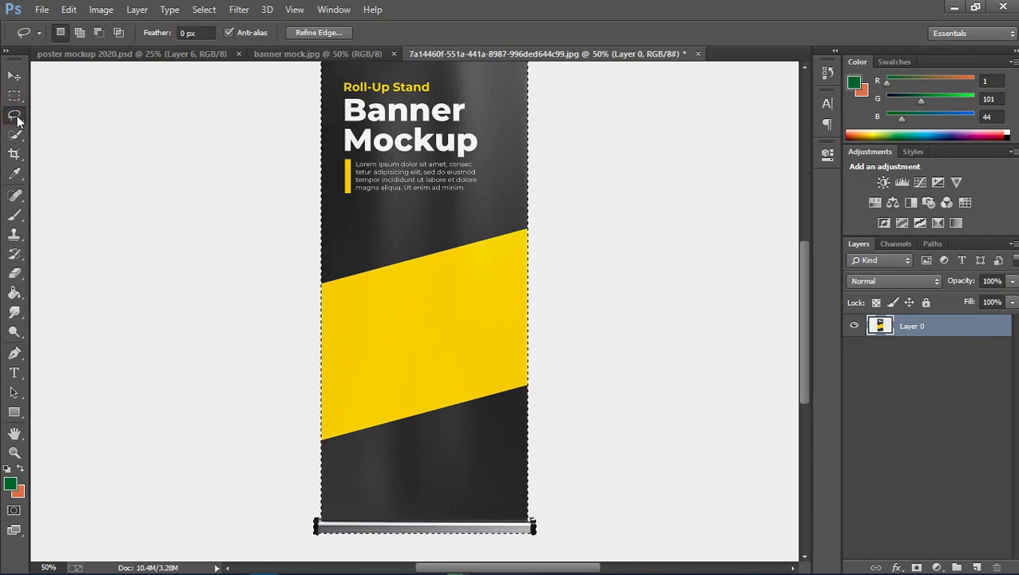
{"action": "right_click", "coordinate": [436, 266]}
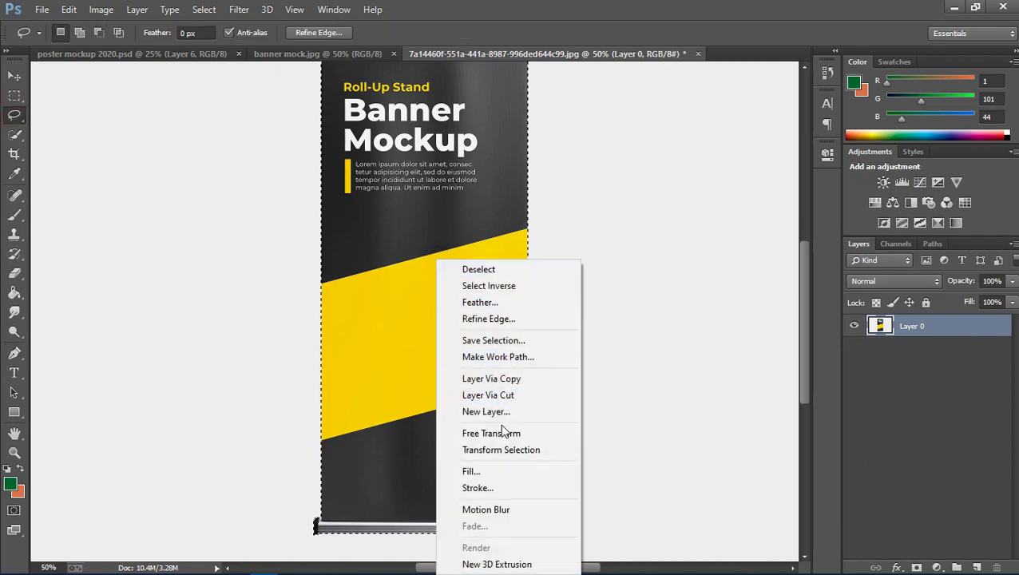
{"action": "left_click", "coordinate": [488, 395]}
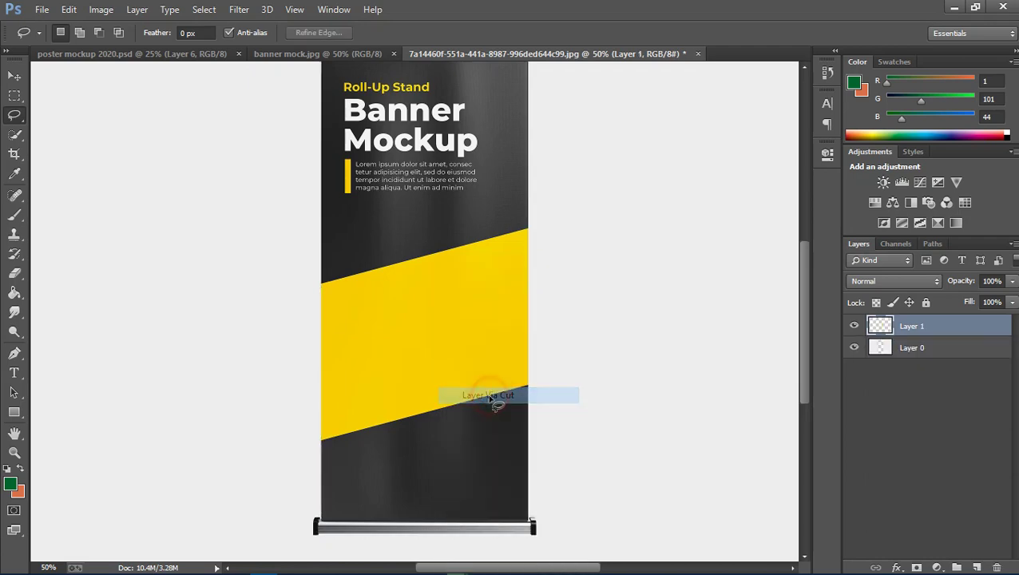
{"action": "left_click", "coordinate": [854, 347]}
{"action": "key", "text": "ctrl+minus"}
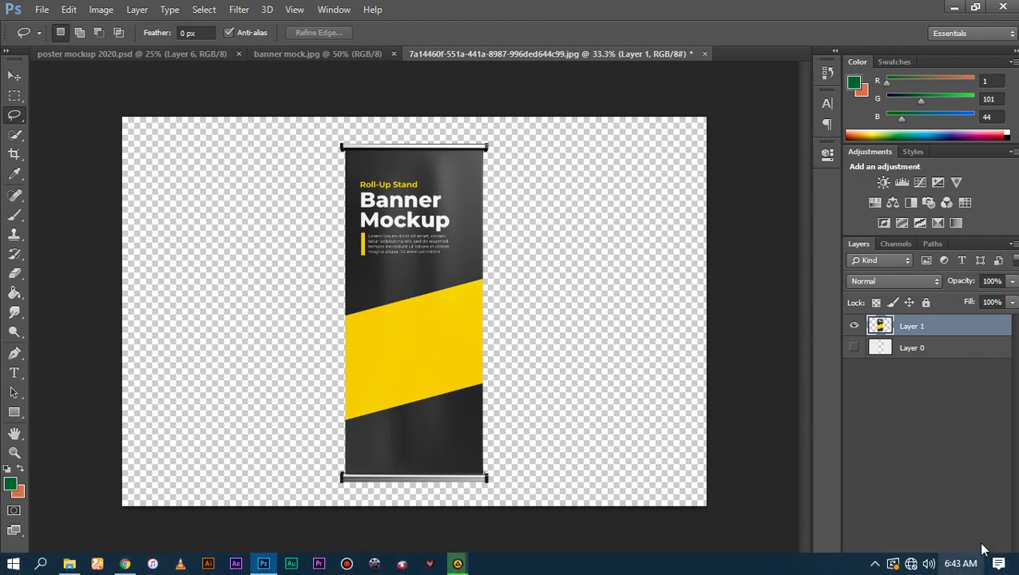
Add a new layer beneath the banner and fill it dark green with the Paint Bucket
{"action": "left_click", "coordinate": [923, 349]}
{"action": "left_click", "coordinate": [975, 566]}
{"action": "left_click", "coordinate": [14, 293]}
{"action": "left_click", "coordinate": [380, 300]}
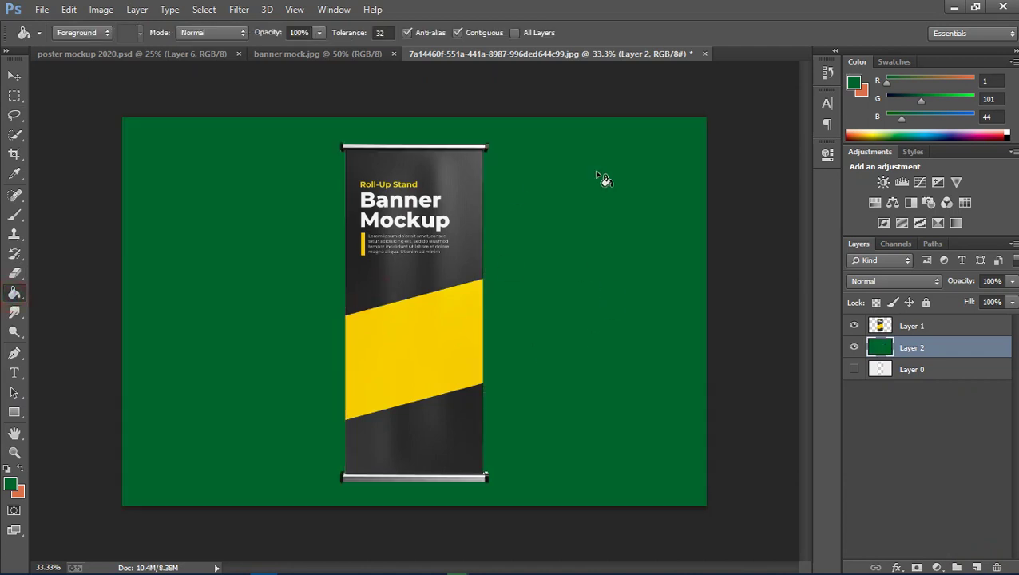
Reselect the banner's Layer 1 and the Rectangular Marquee tool, then browse the Window and View menus
{"action": "left_click", "coordinate": [911, 326]}
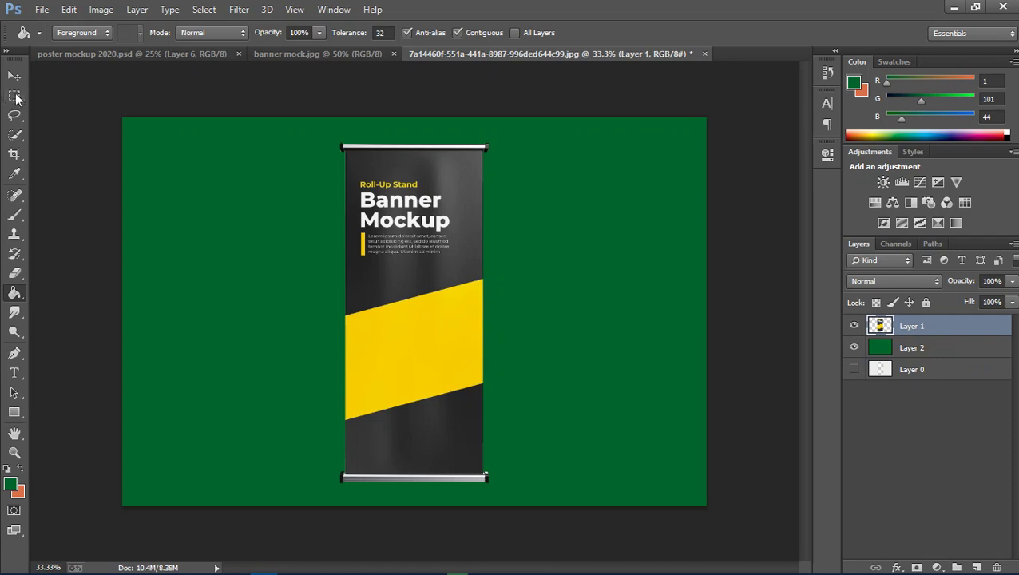
{"action": "left_click", "coordinate": [15, 95]}
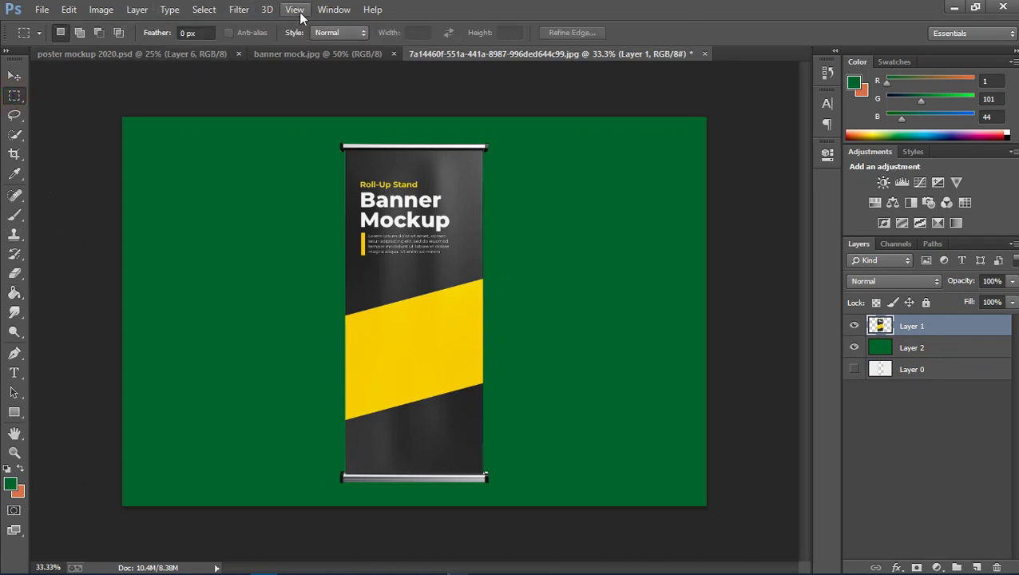
{"action": "left_click", "coordinate": [329, 12]}
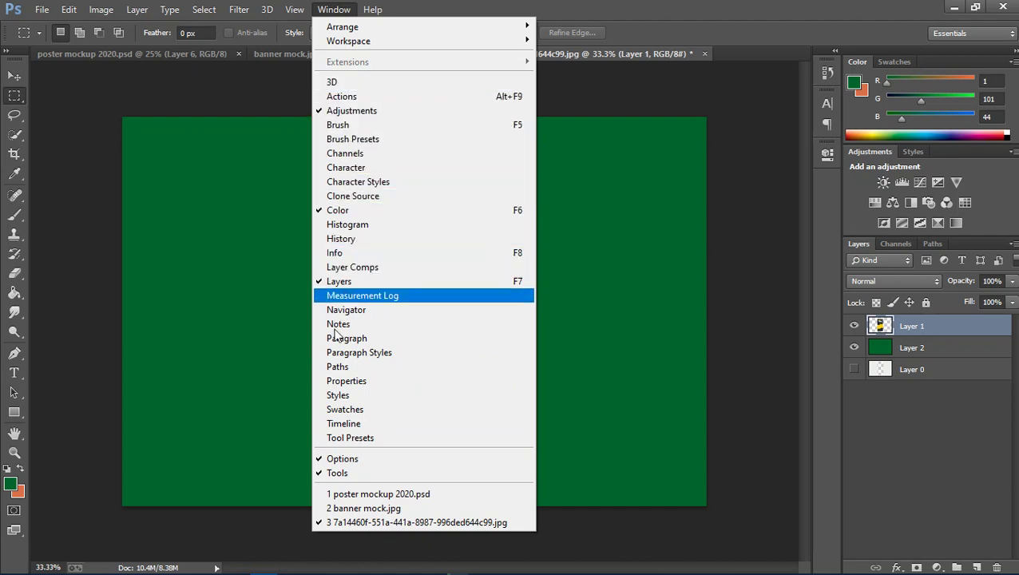
{"action": "left_click", "coordinate": [244, 348]}
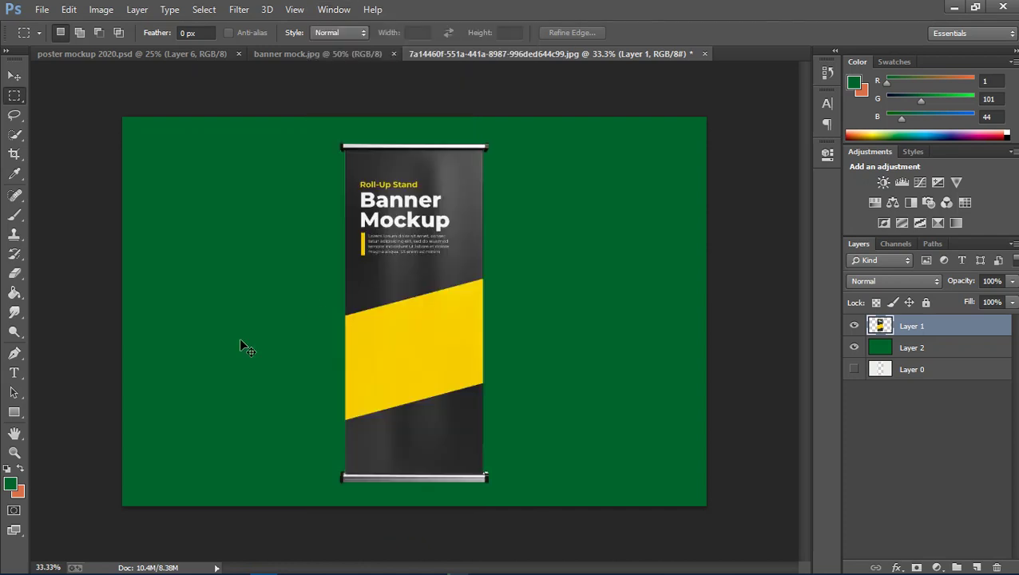
{"action": "left_click", "coordinate": [295, 9]}
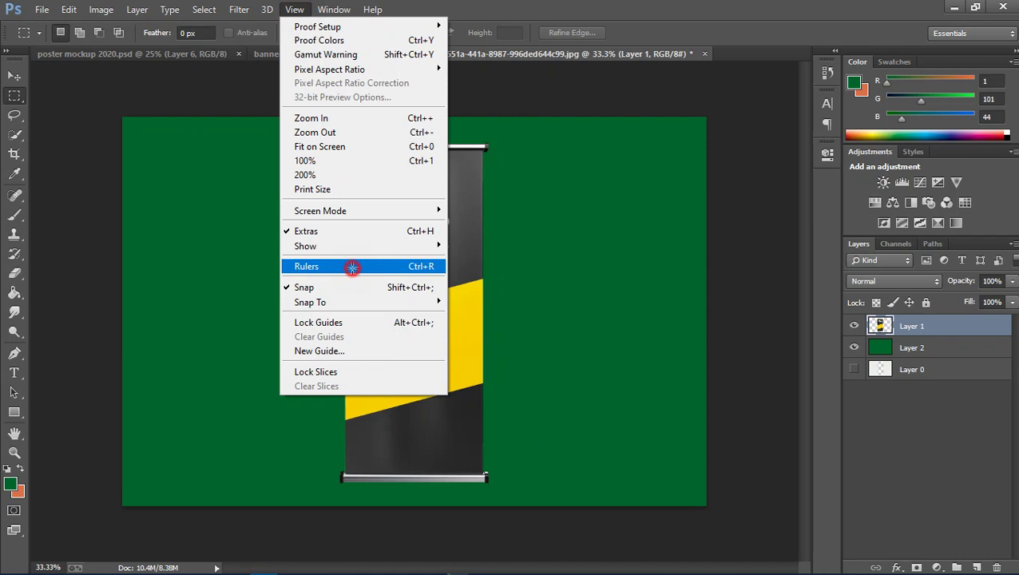
Show rulers and place a vertical guide exactly on the banner's left edge
{"action": "left_click", "coordinate": [350, 266]}
{"action": "left_click_drag", "start_coordinate": [36, 227], "coordinate": [345, 230]}
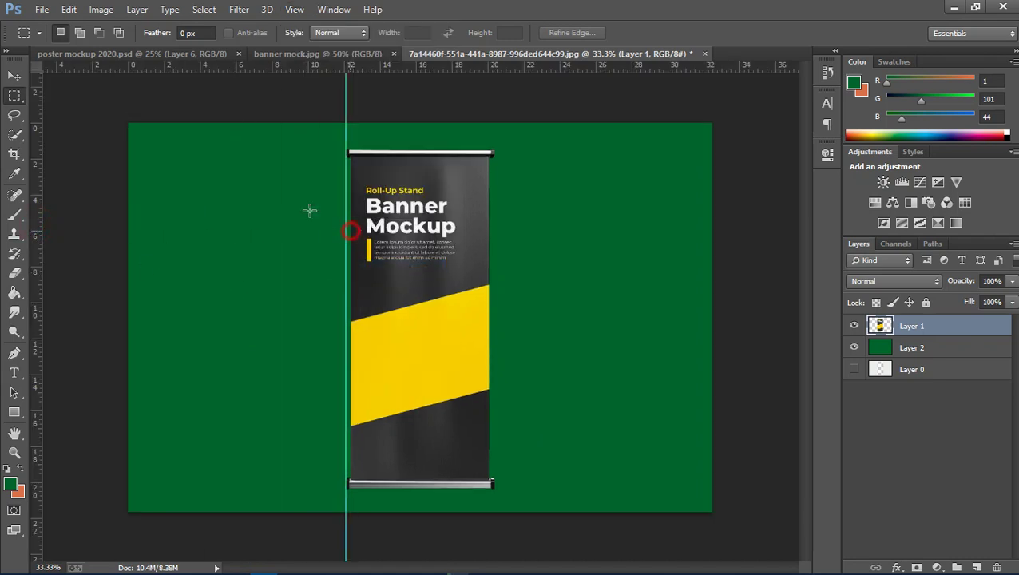
{"action": "key", "text": "ctrl+plus"}
{"action": "key", "text": "ctrl+plus"}
{"action": "key", "text": "ctrl+plus"}
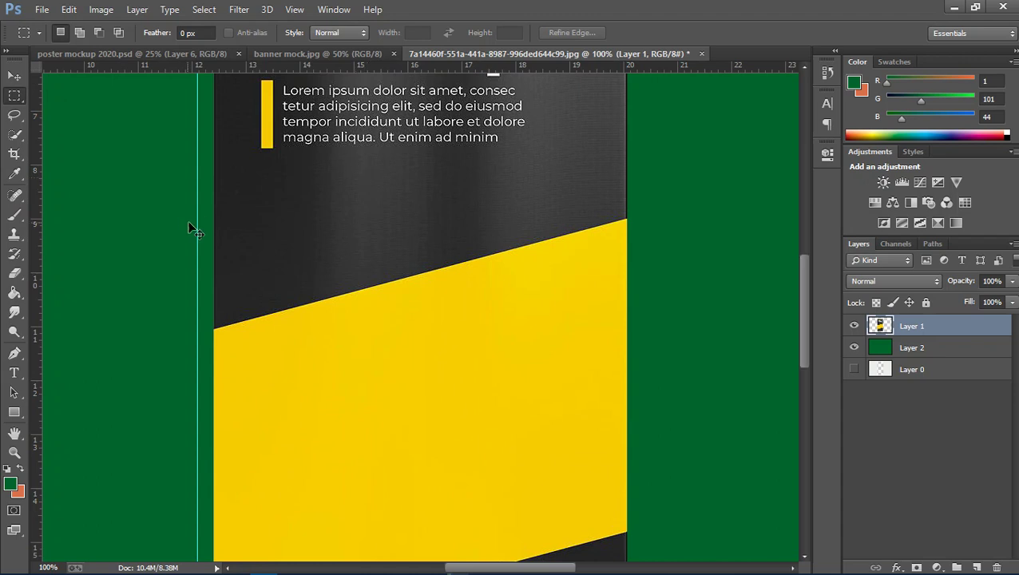
{"action": "left_click_drag", "start_coordinate": [196, 222], "coordinate": [214, 216]}
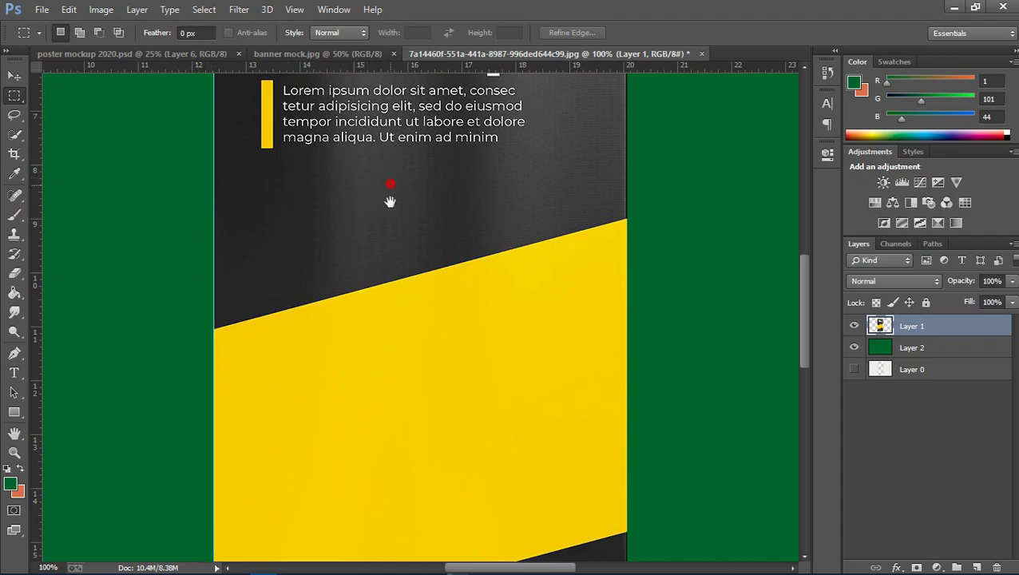
{"action": "left_click_drag", "start_coordinate": [390, 183], "coordinate": [368, 383]}
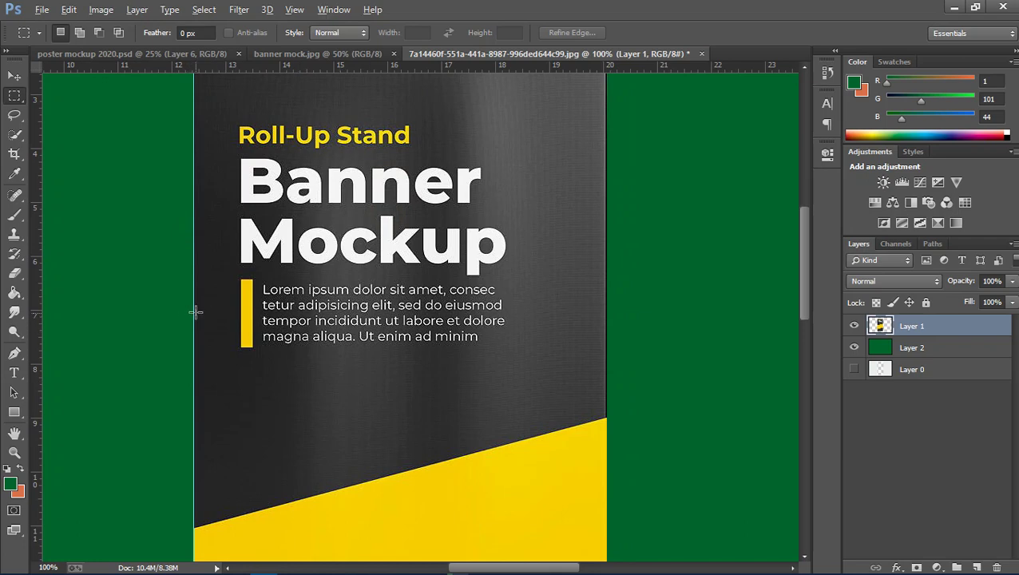
{"action": "key", "text": "alt"}
{"action": "left_click_drag", "start_coordinate": [193, 311], "coordinate": [193, 310]}
Add guides at the banner's right edge and top bar, then zoom out to the whole banner
{"action": "left_click_drag", "start_coordinate": [38, 251], "coordinate": [607, 306]}
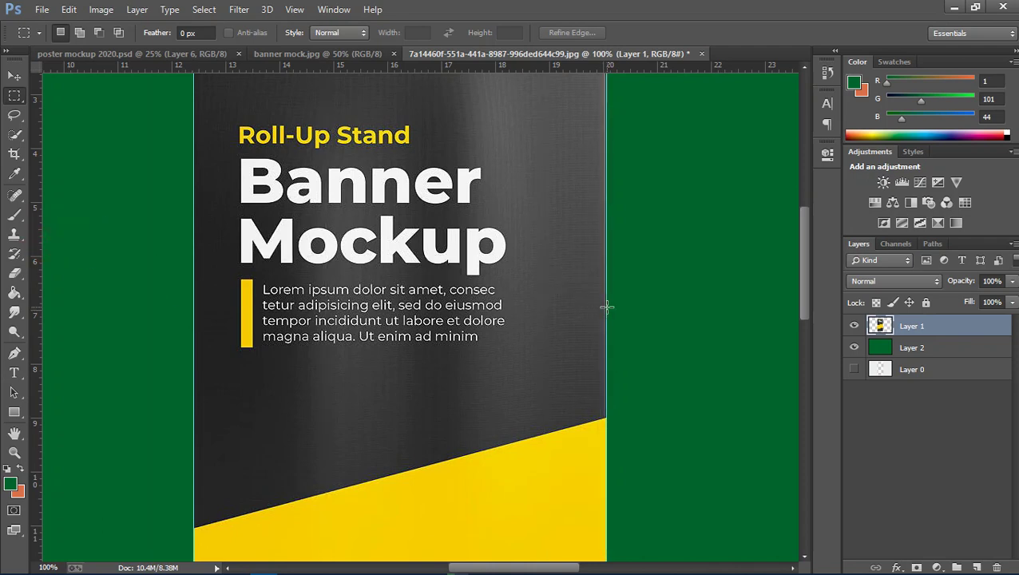
{"action": "scroll", "coordinate": [551, 227], "scroll_direction": "up", "scroll_amount": 5}
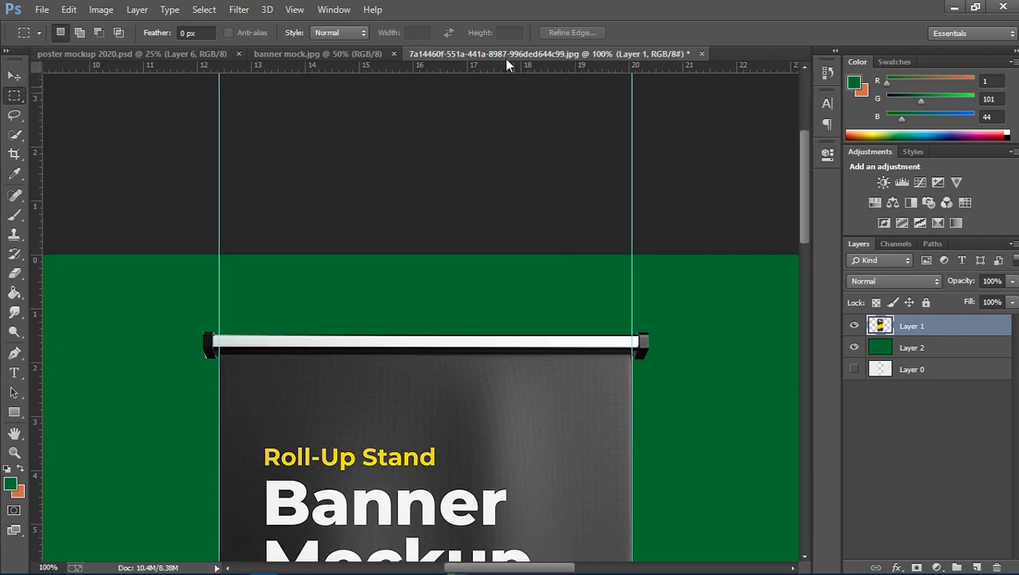
{"action": "left_click_drag", "start_coordinate": [506, 69], "coordinate": [483, 354]}
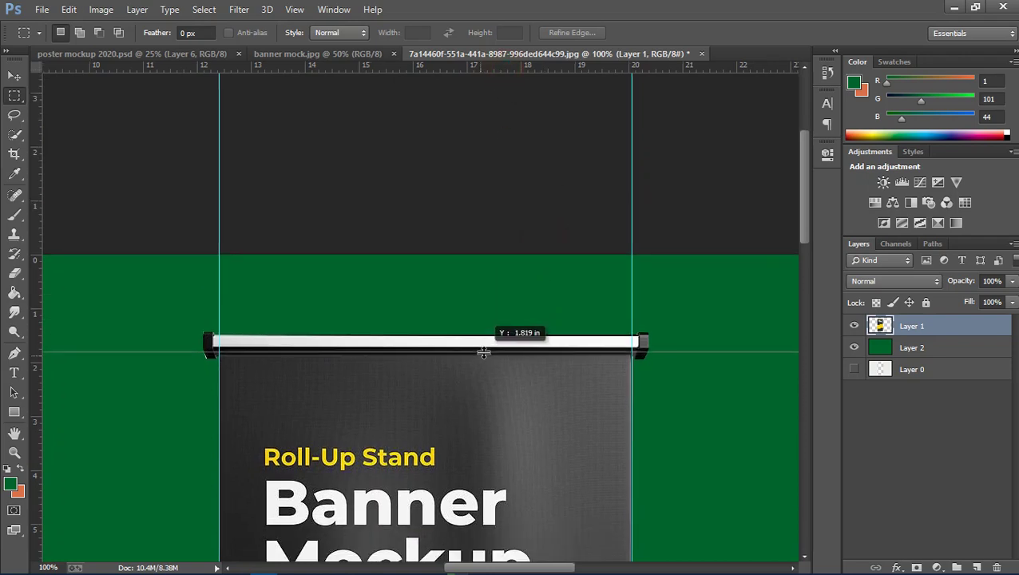
{"action": "left_click_drag", "start_coordinate": [483, 354], "coordinate": [482, 352]}
{"action": "mouse_move", "coordinate": [480, 411]}
{"action": "left_mouse_down"}
{"action": "mouse_move", "coordinate": [501, 278]}
{"action": "mouse_move", "coordinate": [487, 72]}
{"action": "mouse_move", "coordinate": [498, 444]}
{"action": "left_mouse_up"}
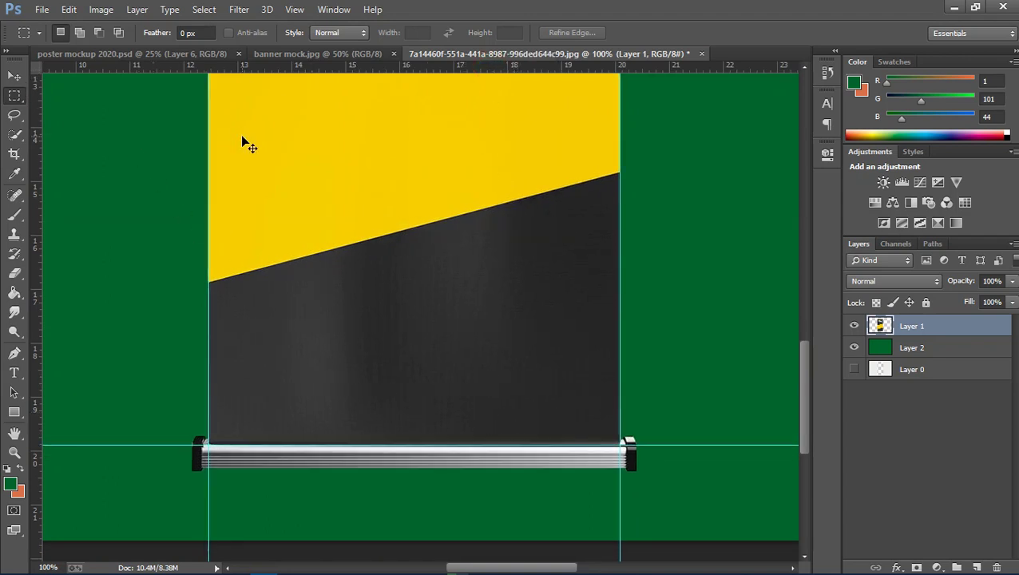
{"action": "key", "text": "ctrl+minus"}
{"action": "key", "text": "ctrl+minus"}
{"action": "key", "text": "ctrl+minus"}
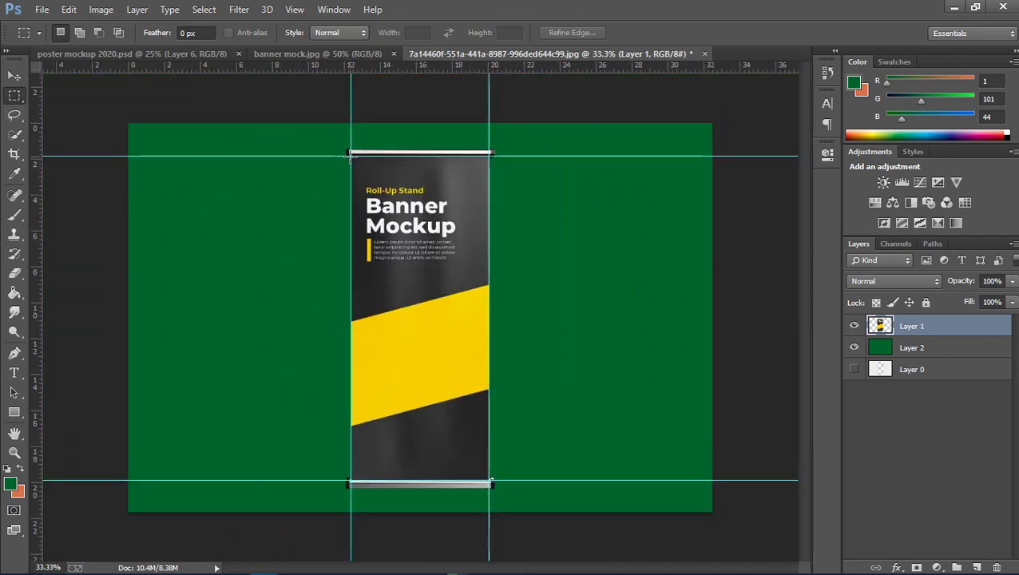
Draw a 551 × 1298 px light grey rectangle between the guides, then hide the guides
{"action": "left_click", "coordinate": [18, 415]}
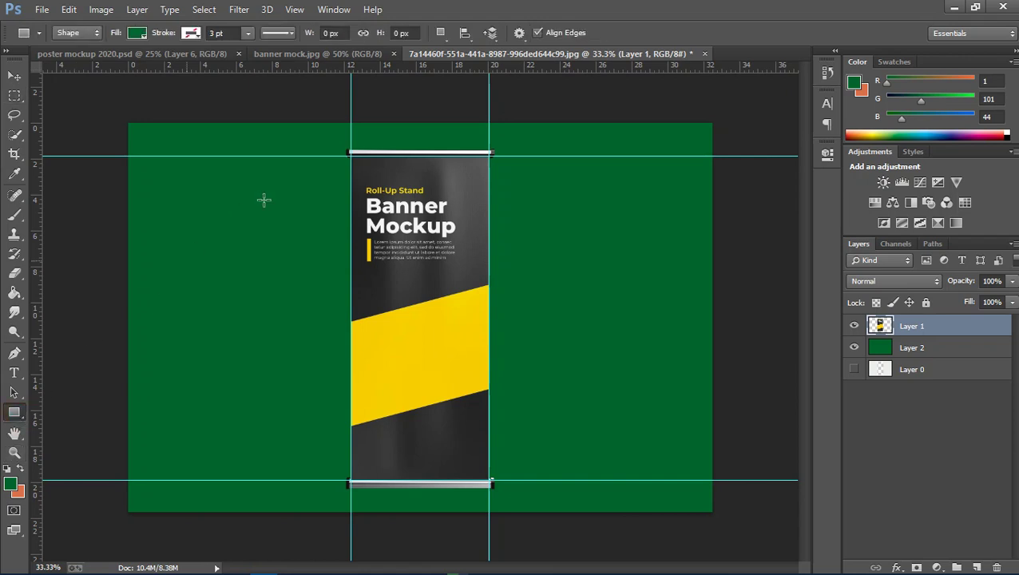
{"action": "left_click_drag", "start_coordinate": [351, 155], "coordinate": [489, 482]}
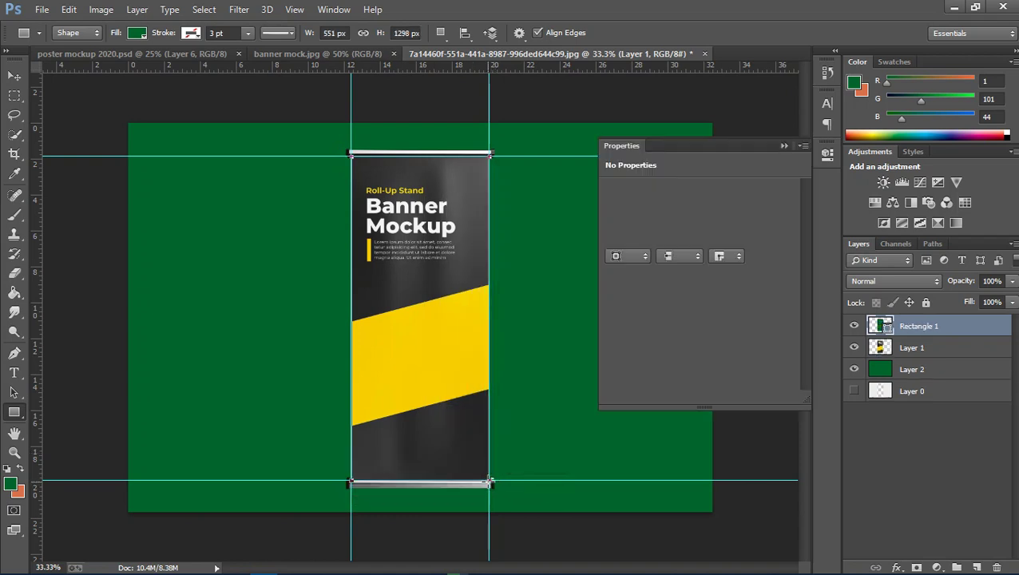
{"action": "left_click", "coordinate": [622, 240]}
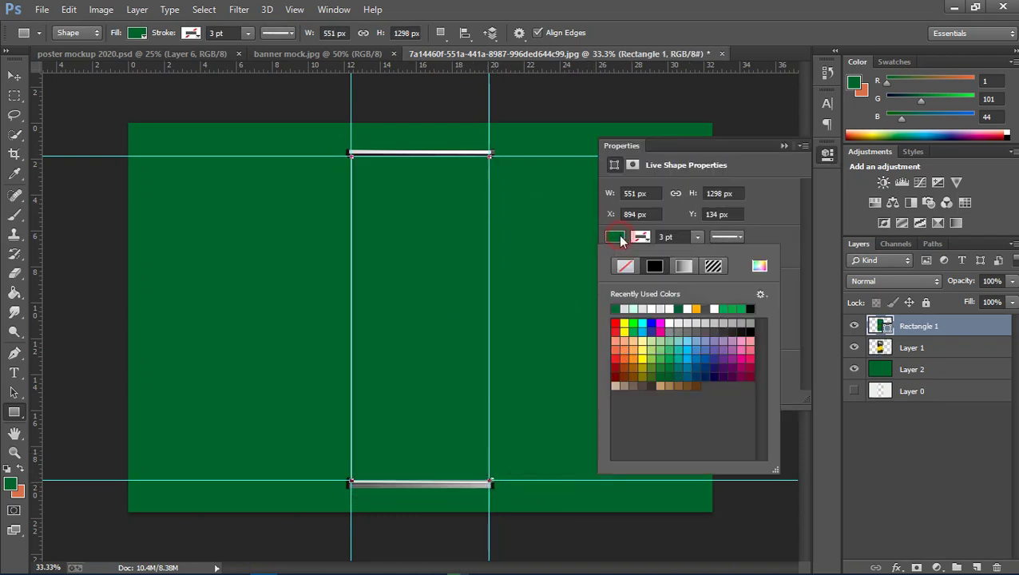
{"action": "left_click", "coordinate": [627, 308]}
{"action": "left_click", "coordinate": [781, 144]}
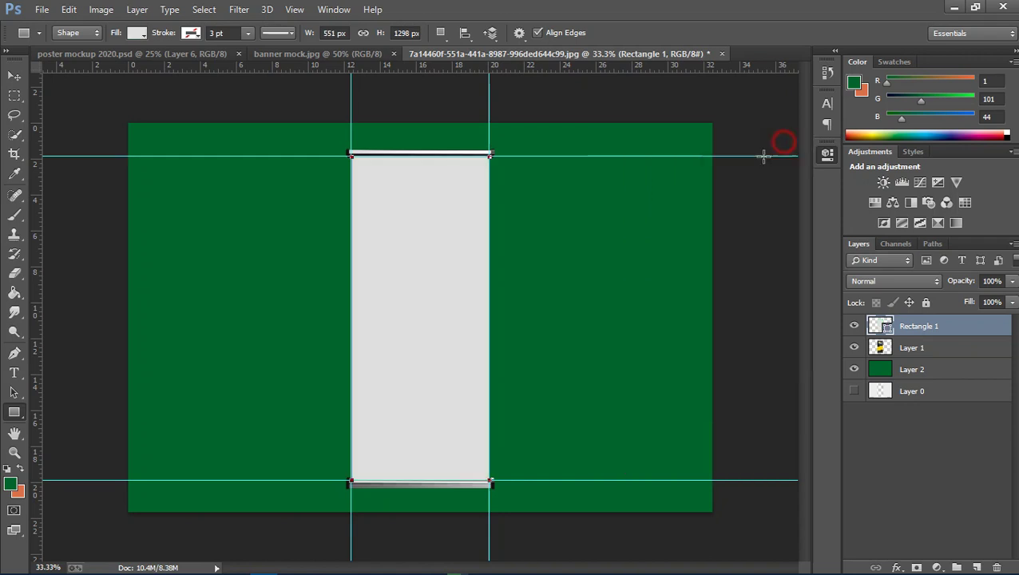
{"action": "left_click", "coordinate": [8, 79]}
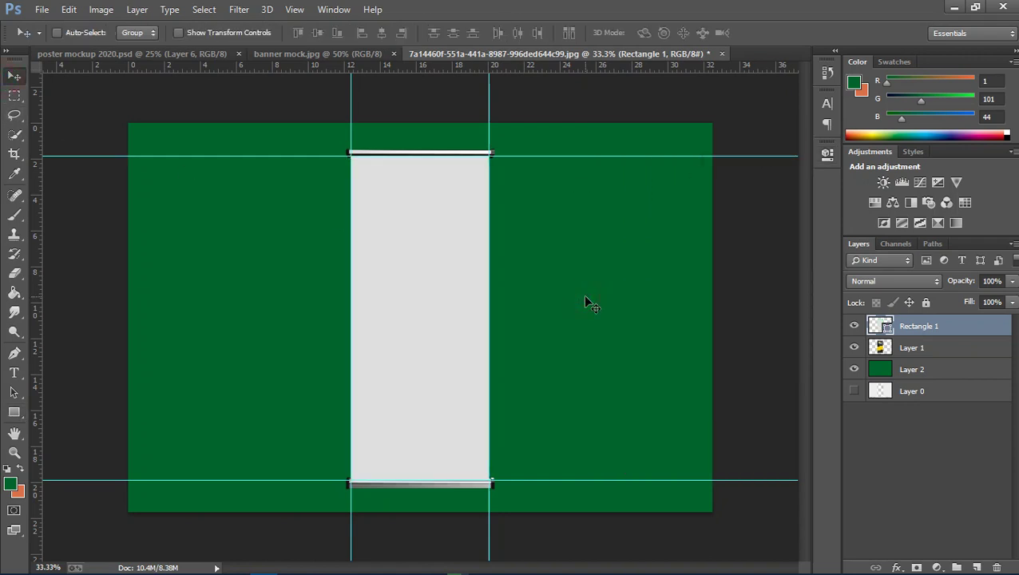
{"action": "key", "text": "ctrl+semicolon"}
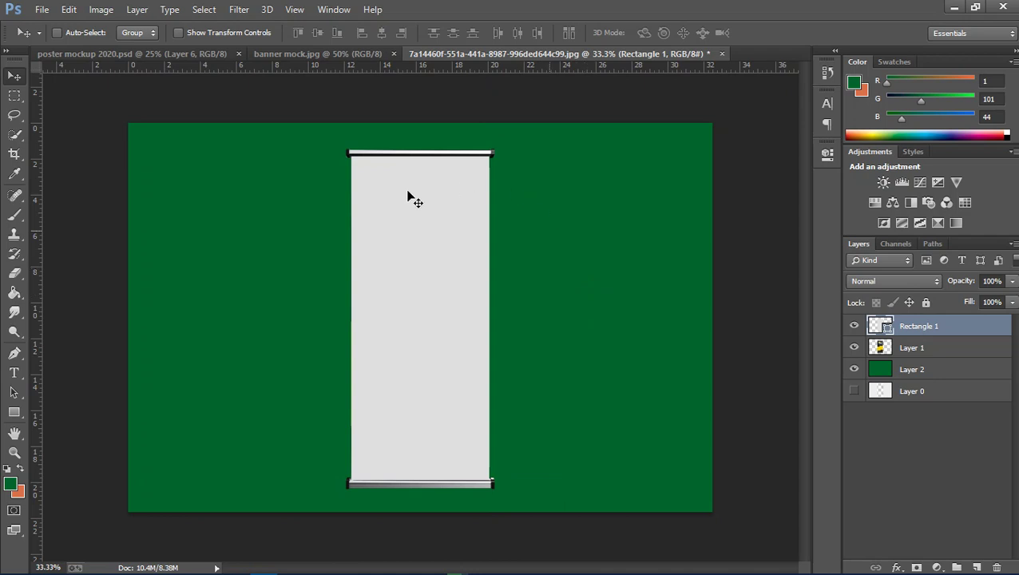
{"action": "left_click", "coordinate": [423, 345]}
Convert Rectangle 1 to a smart object and open its contents
{"action": "right_click", "coordinate": [923, 330]}
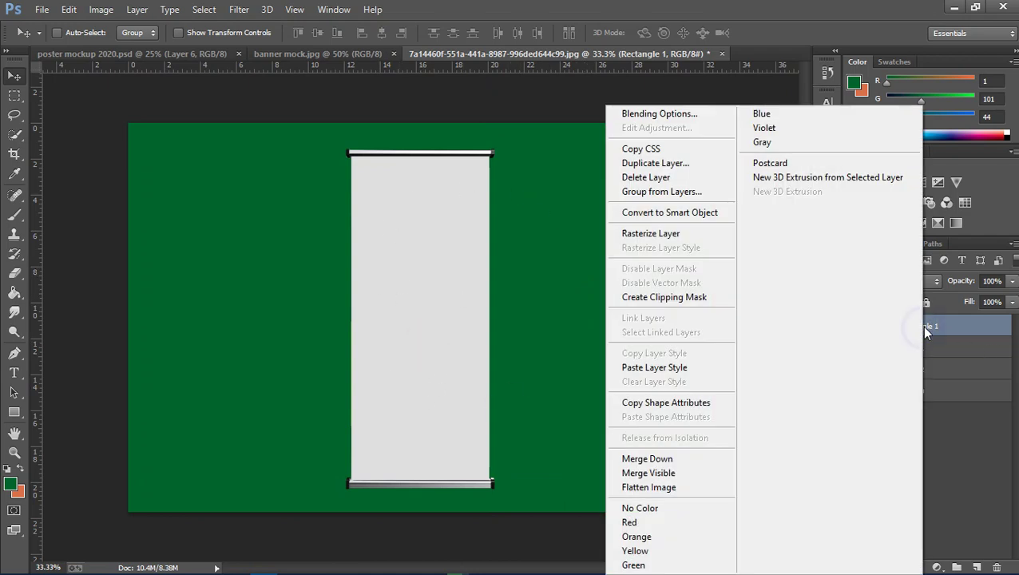
{"action": "left_click", "coordinate": [686, 215]}
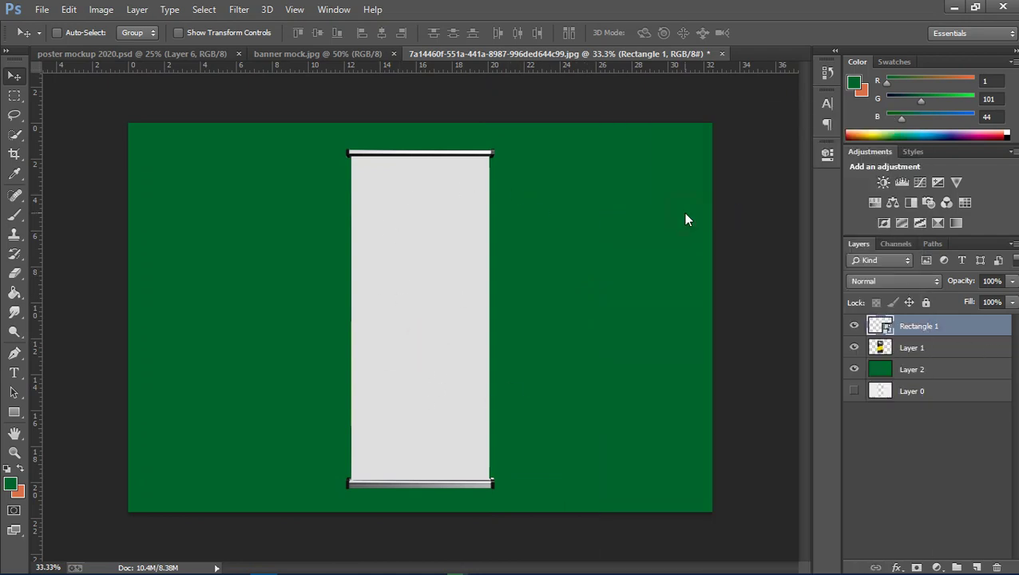
{"action": "double_click", "coordinate": [881, 326]}
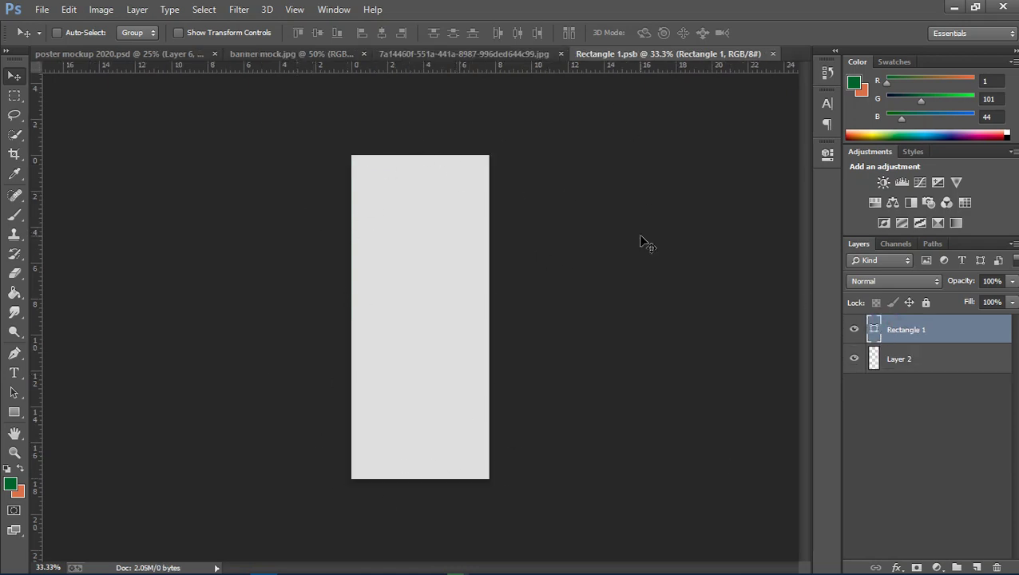
Place embedded Rectangle 1.jpg from the Desktop into it and return to the mockup tab
{"action": "left_click", "coordinate": [45, 12]}
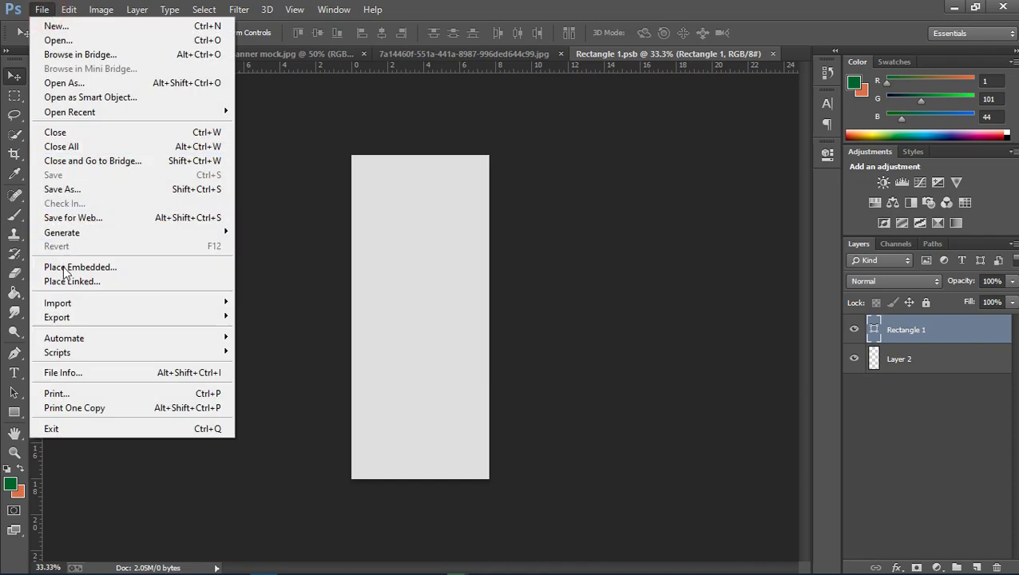
{"action": "left_click", "coordinate": [64, 267]}
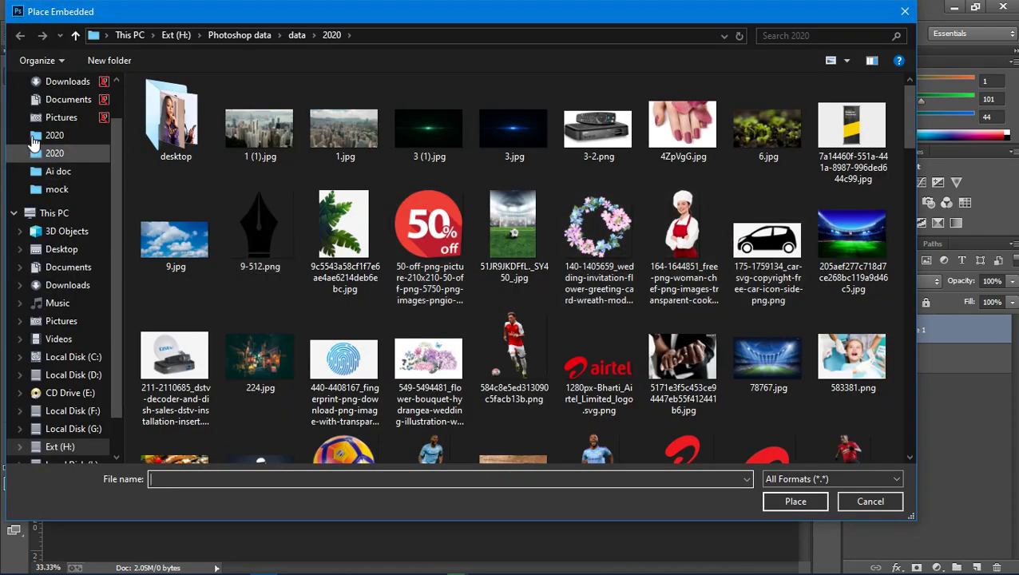
{"action": "scroll", "coordinate": [60, 120], "scroll_direction": "up", "scroll_amount": 1}
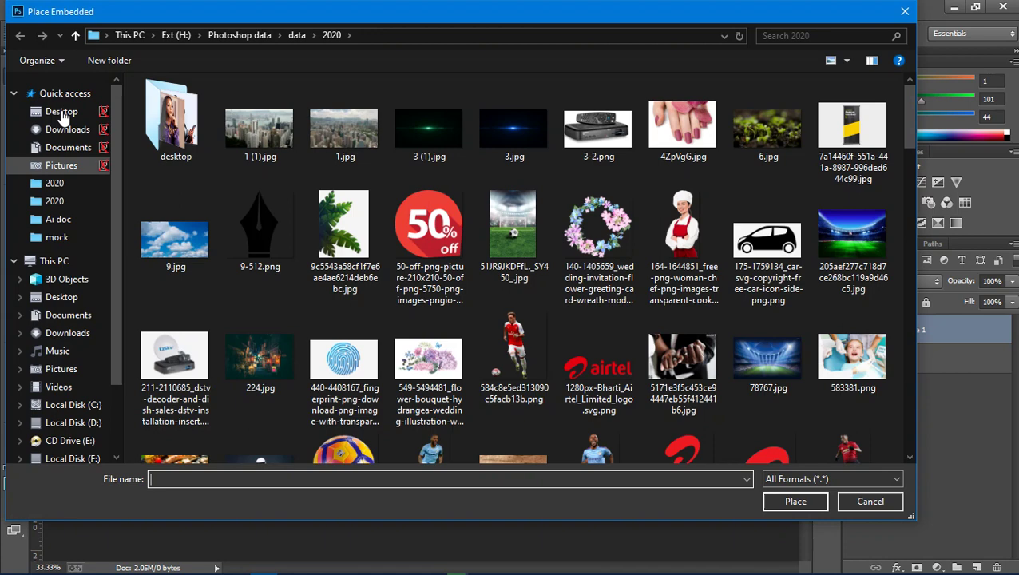
{"action": "left_click", "coordinate": [61, 112]}
{"action": "left_click", "coordinate": [177, 120]}
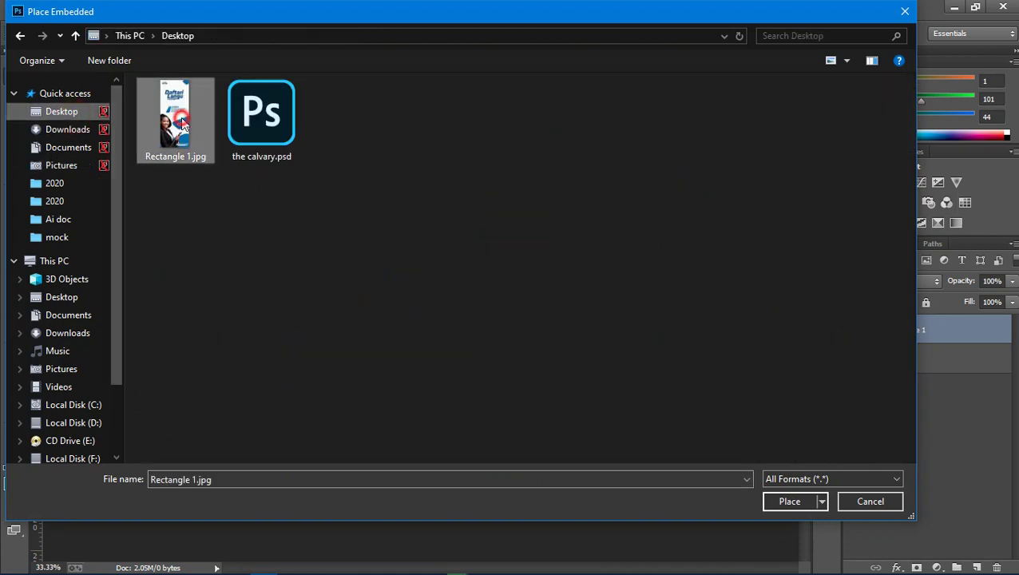
{"action": "double_click", "coordinate": [182, 121]}
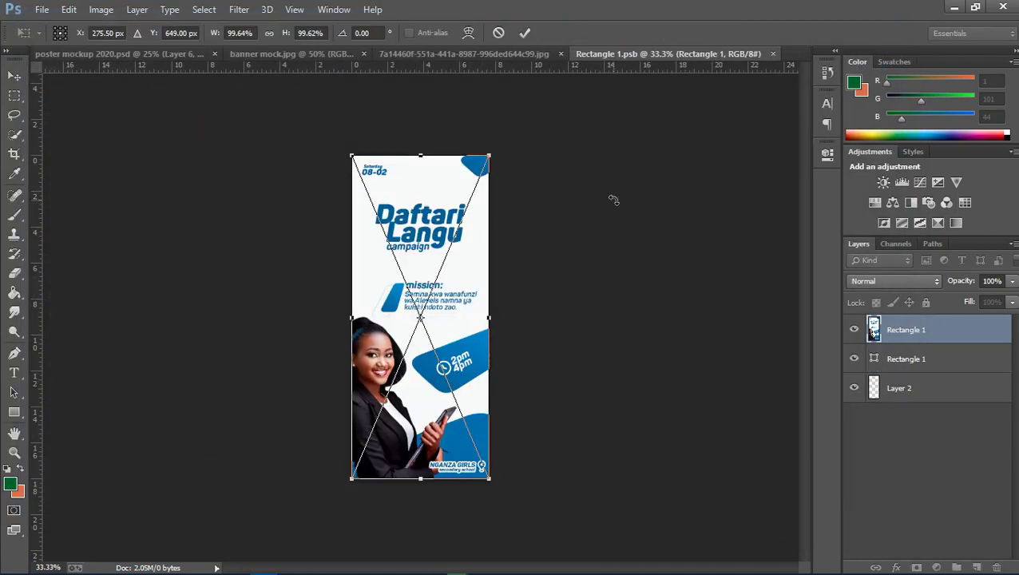
{"action": "key", "text": "Return"}
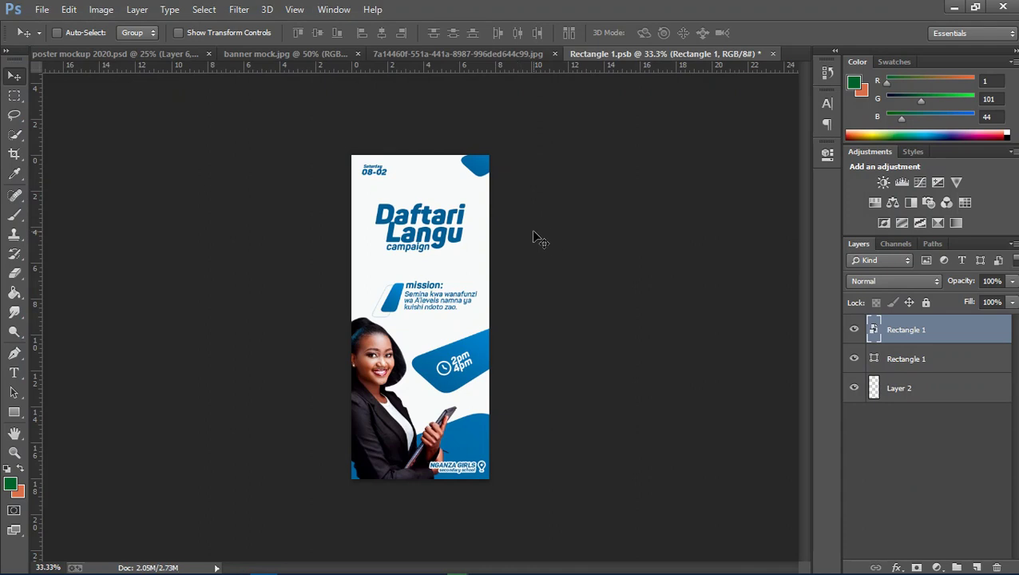
{"action": "left_click", "coordinate": [453, 56]}
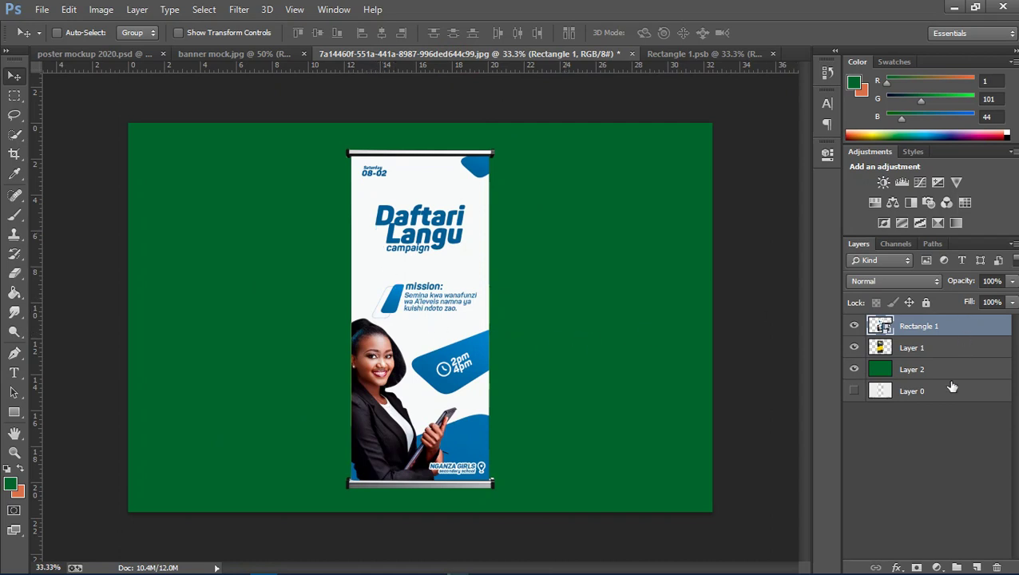
Add a new empty layer and rename Rectangle 1 to 'weka pic'
{"action": "left_click", "coordinate": [974, 566]}
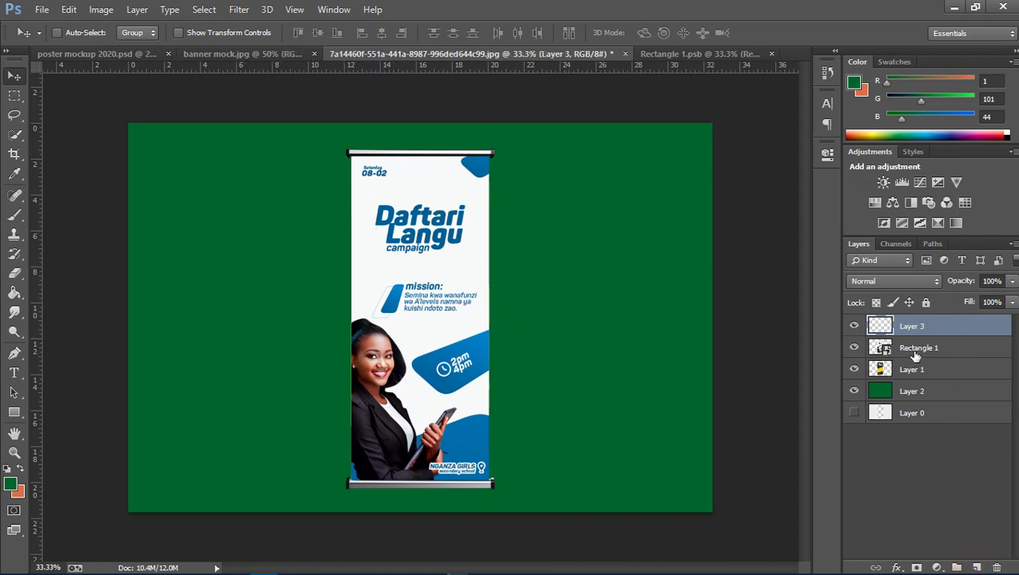
{"action": "double_click", "coordinate": [916, 350]}
{"action": "type", "text": "weka pic"}
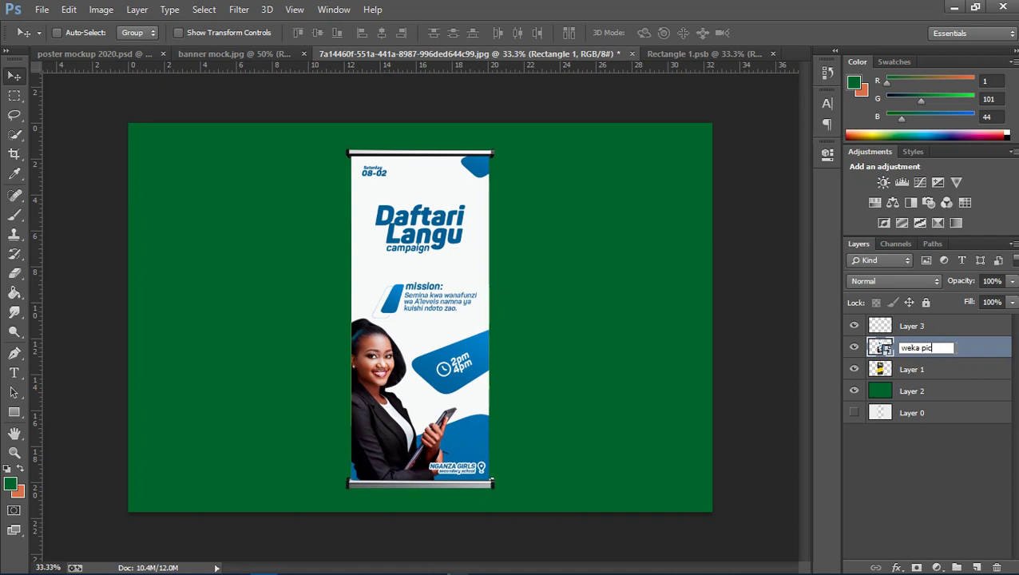
{"action": "left_click", "coordinate": [977, 347]}
Clip Layer 3 to the weka pic layer as a clipping mask
{"action": "left_click", "coordinate": [902, 328]}
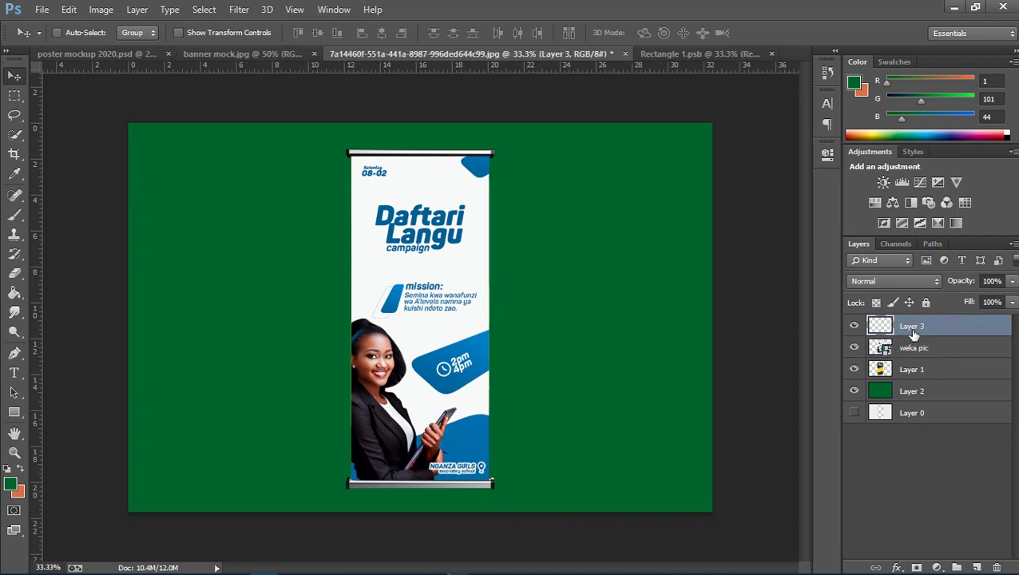
{"action": "left_click_drag", "start_coordinate": [915, 339], "coordinate": [924, 333]}
{"action": "left_click", "coordinate": [926, 334], "text": "alt"}
{"action": "right_click", "coordinate": [920, 330]}
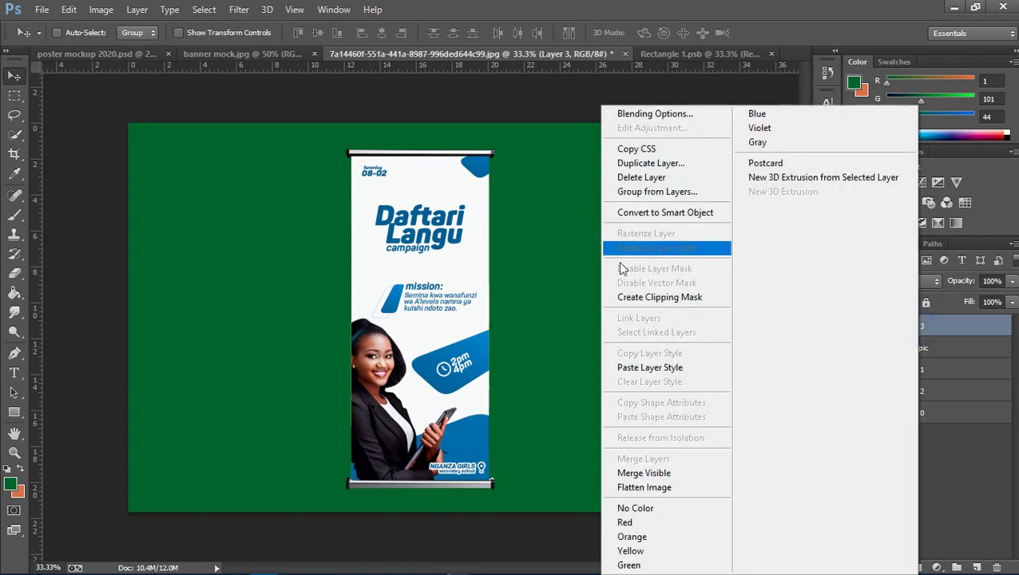
{"action": "left_click", "coordinate": [659, 297]}
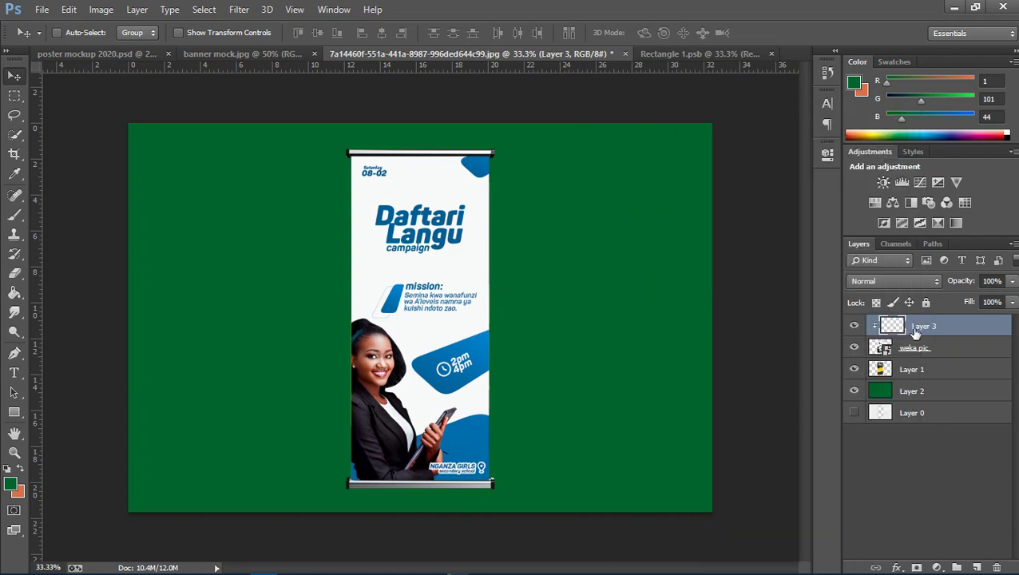
{"action": "left_click", "coordinate": [13, 215]}
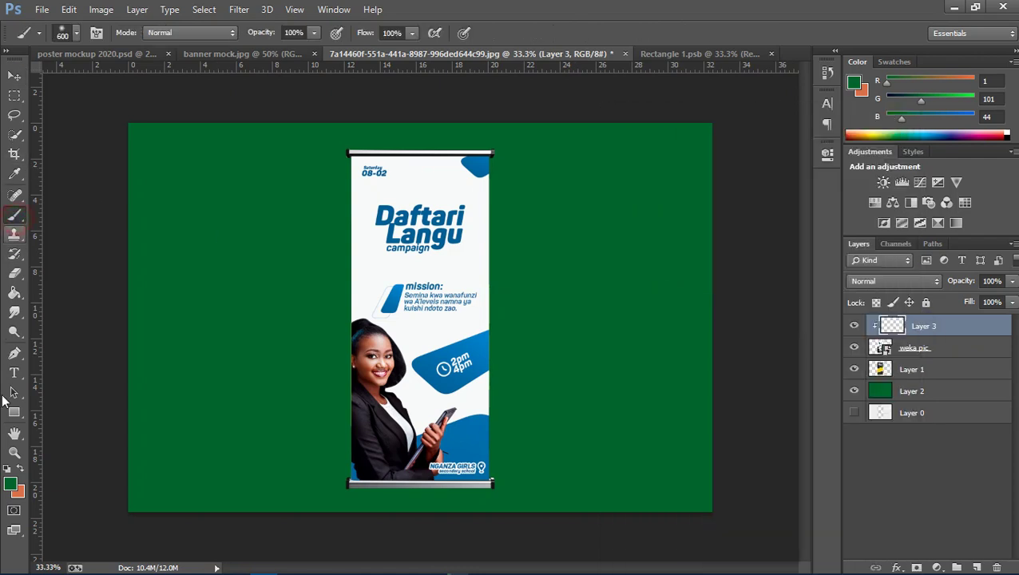
Set a near-black green brush colour and paint dark shadow near the banner's bottom bar
{"action": "left_click", "coordinate": [10, 484]}
{"action": "left_click_drag", "start_coordinate": [634, 230], "coordinate": [798, 321]}
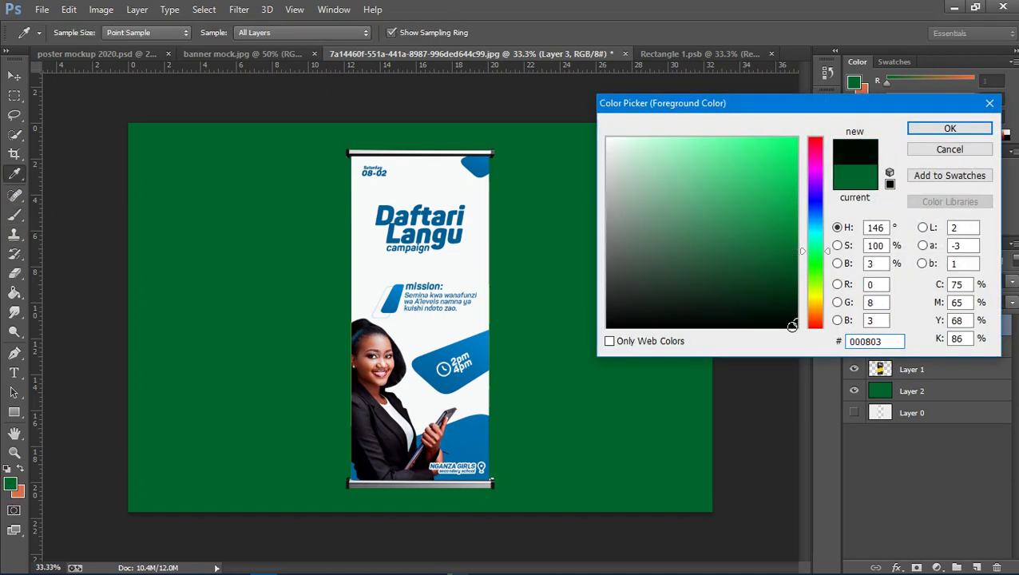
{"action": "left_click", "coordinate": [946, 129]}
{"action": "key", "text": "ctrl+plus"}
{"action": "key", "text": "ctrl+plus"}
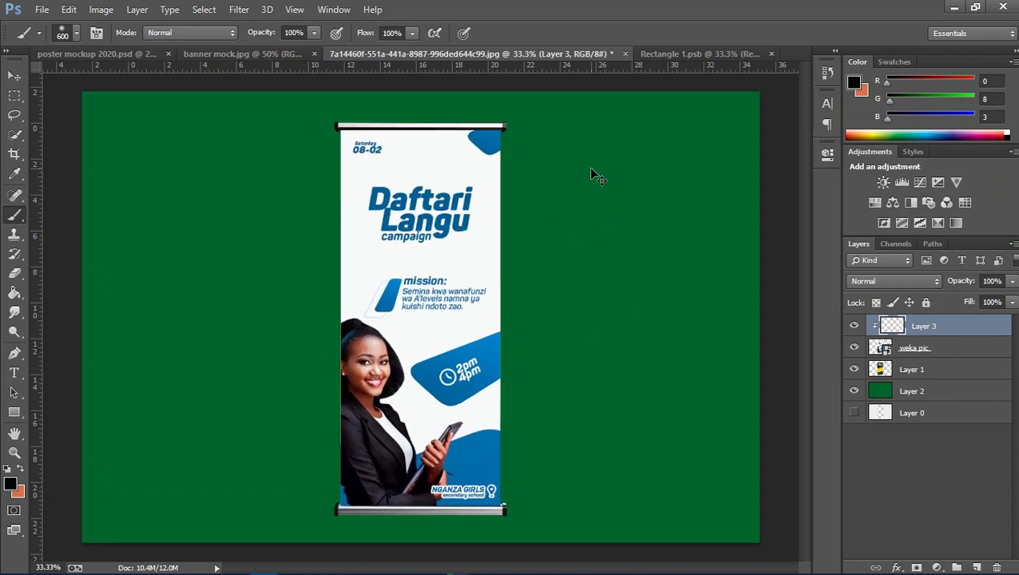
{"action": "scroll", "coordinate": [587, 224], "scroll_direction": "down", "scroll_amount": 8}
{"action": "scroll", "coordinate": [586, 343], "scroll_direction": "down", "scroll_amount": 2}
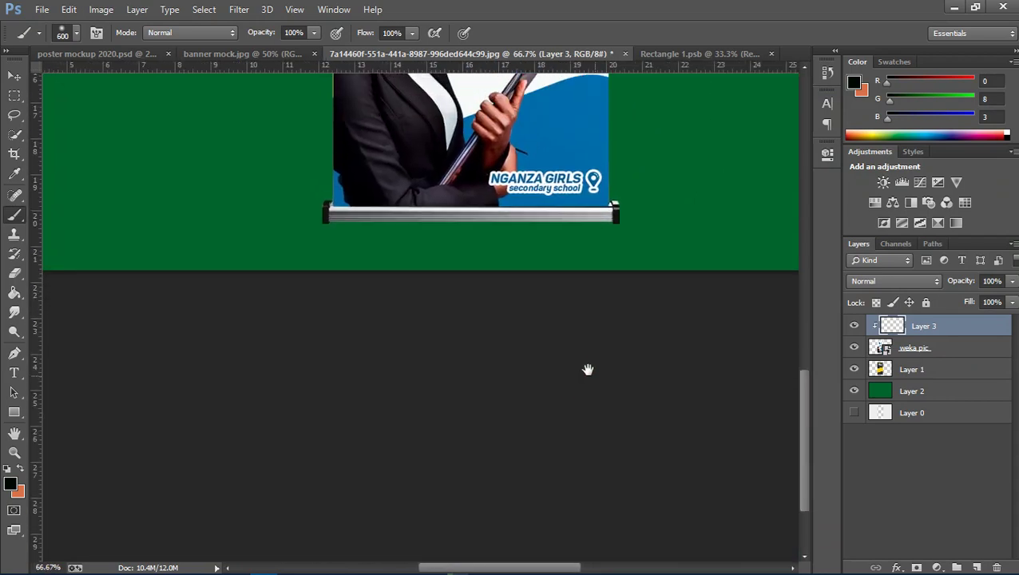
{"action": "key", "text": "bracketleft"}
{"action": "key", "text": "bracketleft"}
{"action": "key", "text": "bracketleft"}
{"action": "key", "text": "bracketleft"}
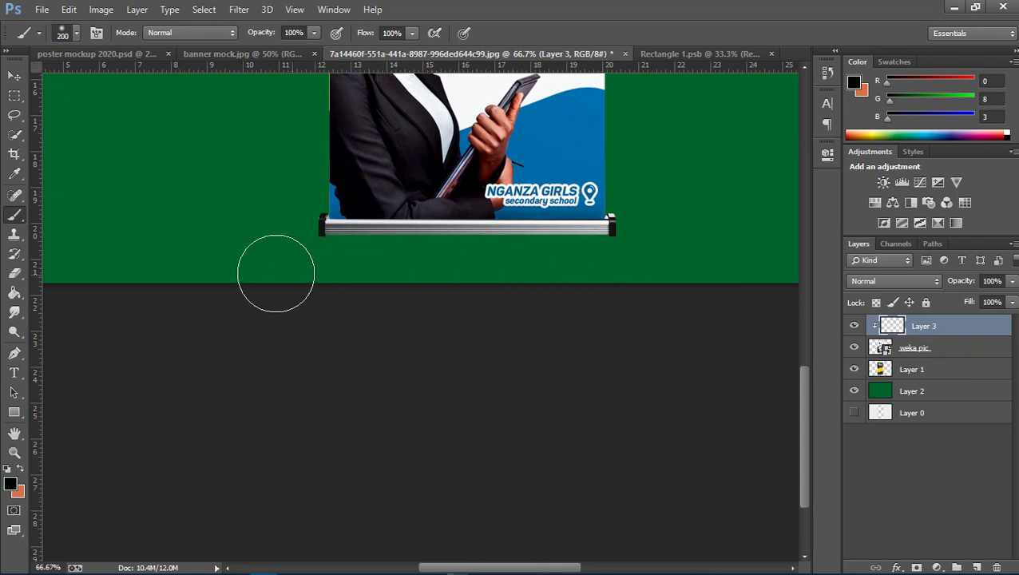
{"action": "left_click", "coordinate": [579, 268]}
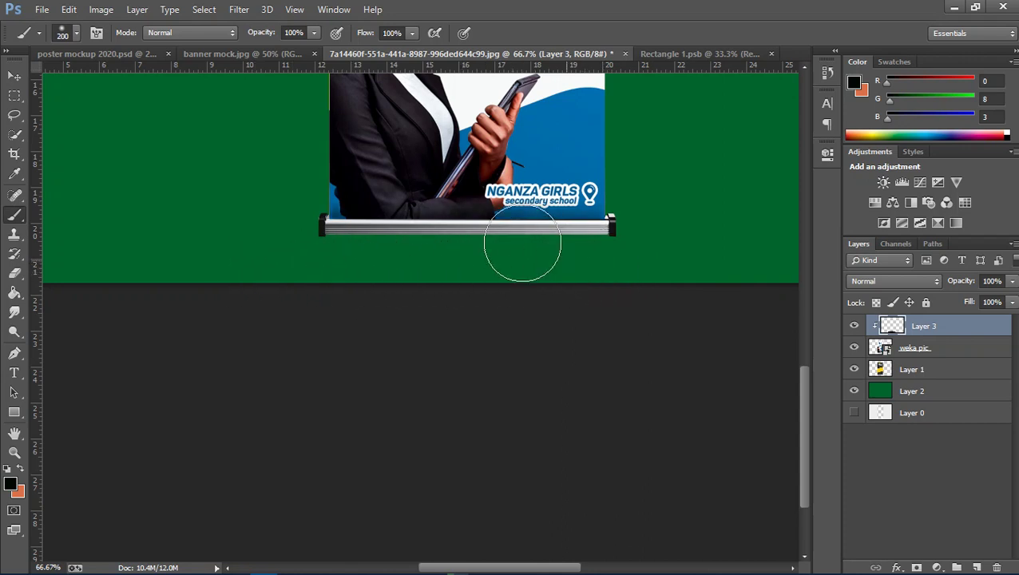
{"action": "left_click", "coordinate": [631, 267]}
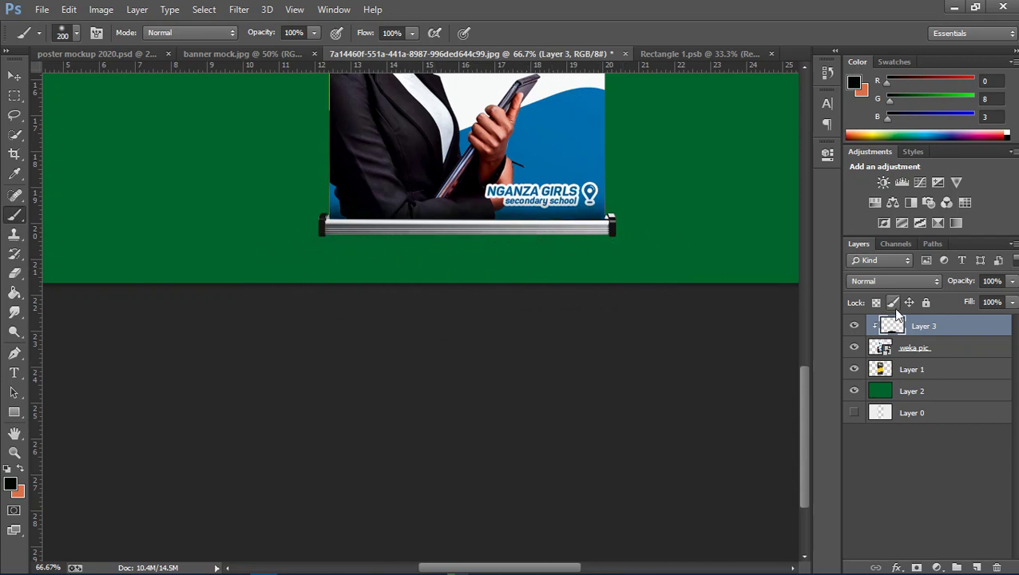
{"action": "key", "text": "ctrl+minus"}
{"action": "key", "text": "ctrl+minus"}
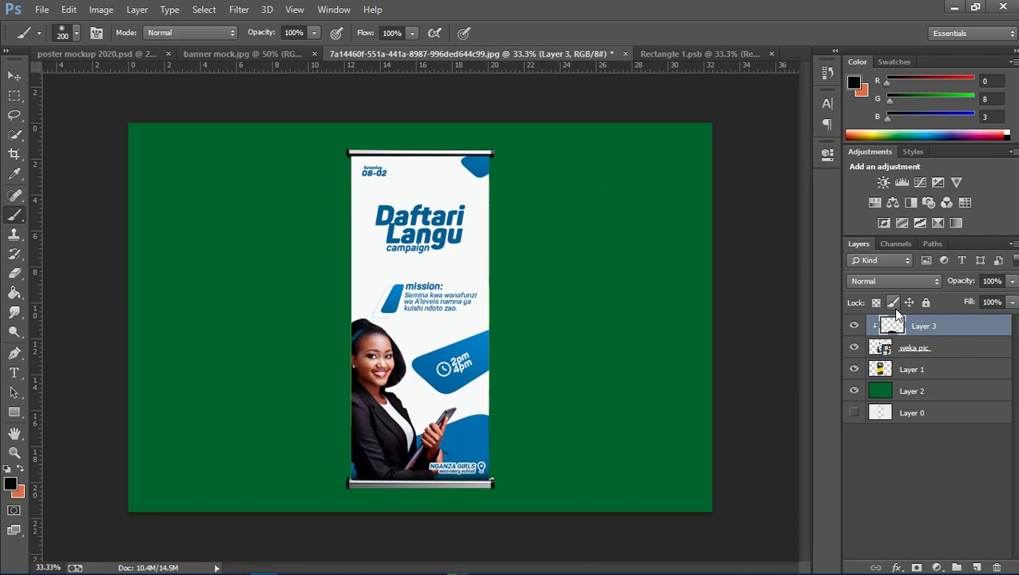
Paint soft dark shadow under and around the banner's top bar
{"action": "key", "text": "ctrl+plus"}
{"action": "scroll", "coordinate": [530, 315], "scroll_direction": "up", "scroll_amount": 5}
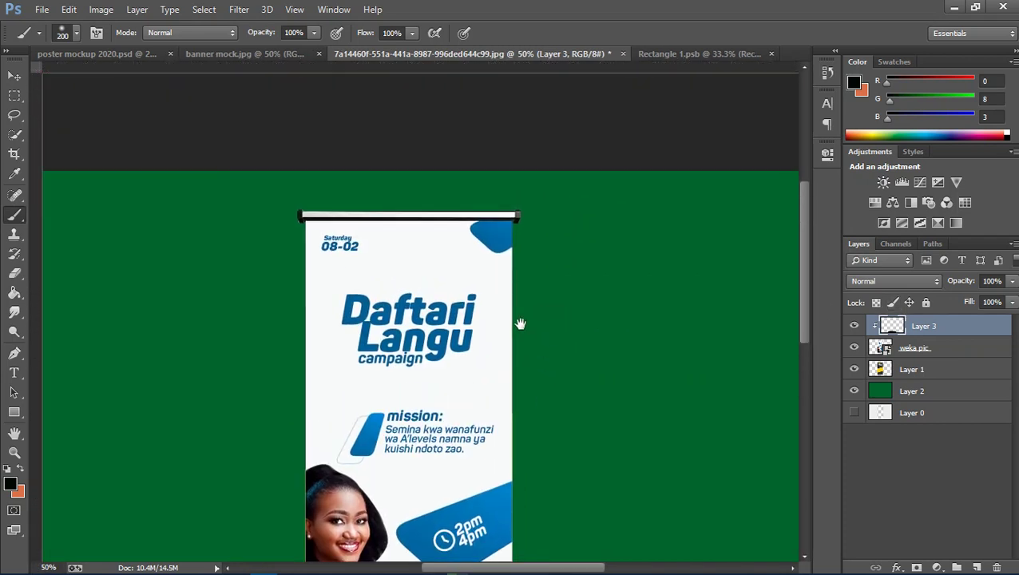
{"action": "key", "text": "bracketright"}
{"action": "key", "text": "bracketright"}
{"action": "key", "text": "bracketright"}
{"action": "mouse_move", "coordinate": [333, 161]}
{"action": "left_mouse_down"}
{"action": "mouse_move", "coordinate": [495, 153]}
{"action": "mouse_move", "coordinate": [591, 168]}
{"action": "left_mouse_up"}
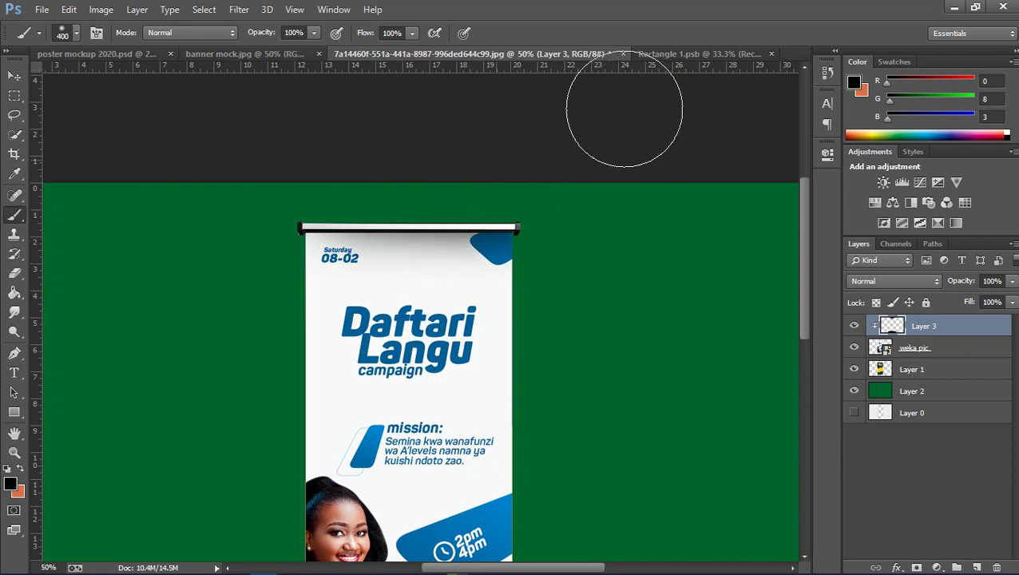
{"action": "mouse_move", "coordinate": [303, 148]}
{"action": "left_mouse_down"}
{"action": "mouse_move", "coordinate": [261, 148]}
{"action": "mouse_move", "coordinate": [411, 125]}
{"action": "left_mouse_up"}
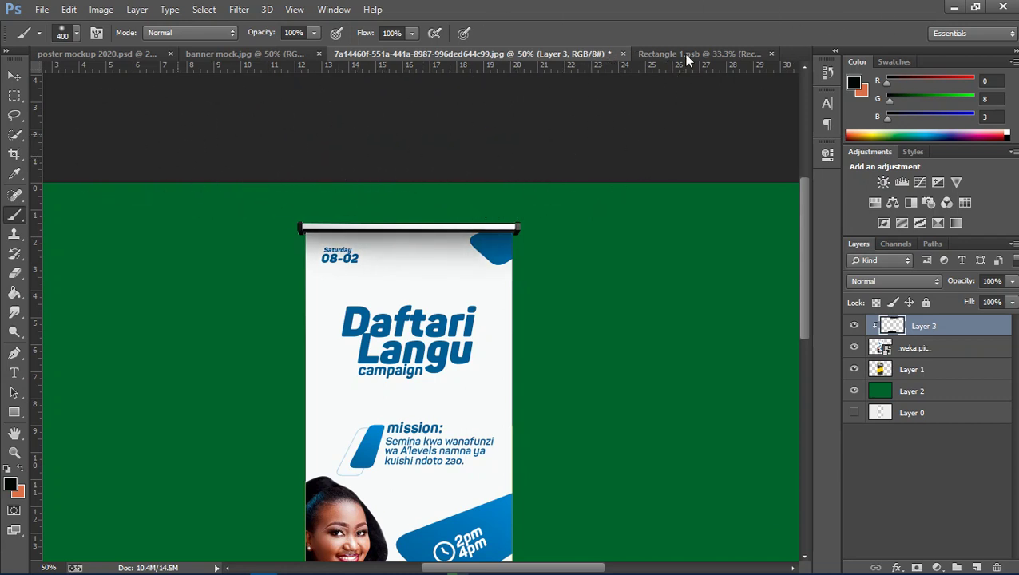
{"action": "left_click_drag", "start_coordinate": [533, 149], "coordinate": [554, 152]}
{"action": "key", "text": "bracketleft"}
{"action": "key", "text": "bracketleft"}
{"action": "key", "text": "bracketleft"}
{"action": "key", "text": "bracketleft"}
{"action": "key", "text": "bracketleft"}
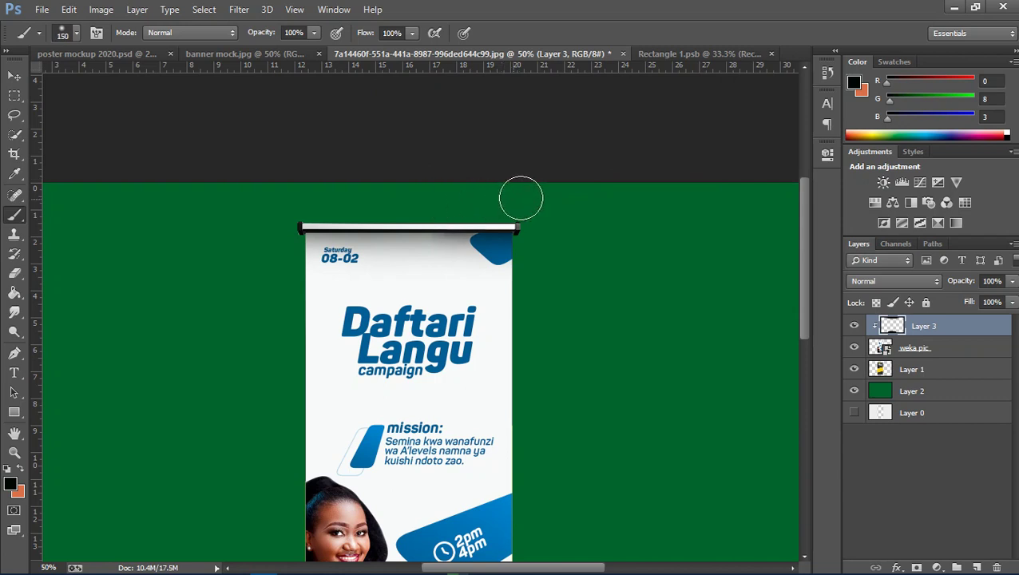
{"action": "left_click_drag", "start_coordinate": [407, 200], "coordinate": [309, 200]}
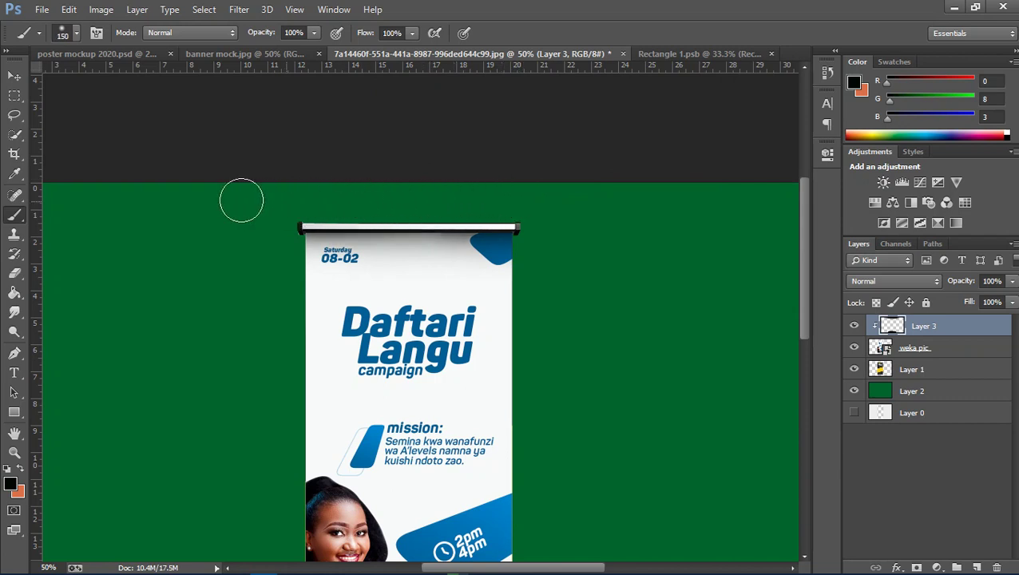
Zoom and pan around the mockup to review the painted shadows
{"action": "key", "text": "ctrl+minus"}
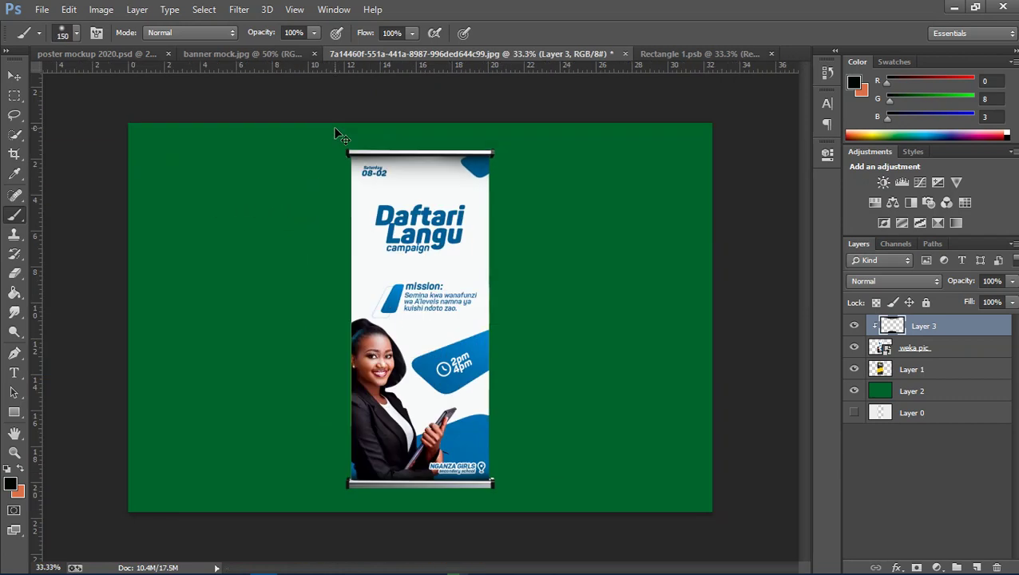
{"action": "key", "text": "ctrl+minus"}
{"action": "key", "text": "ctrl+plus"}
{"action": "key", "text": "ctrl+plus"}
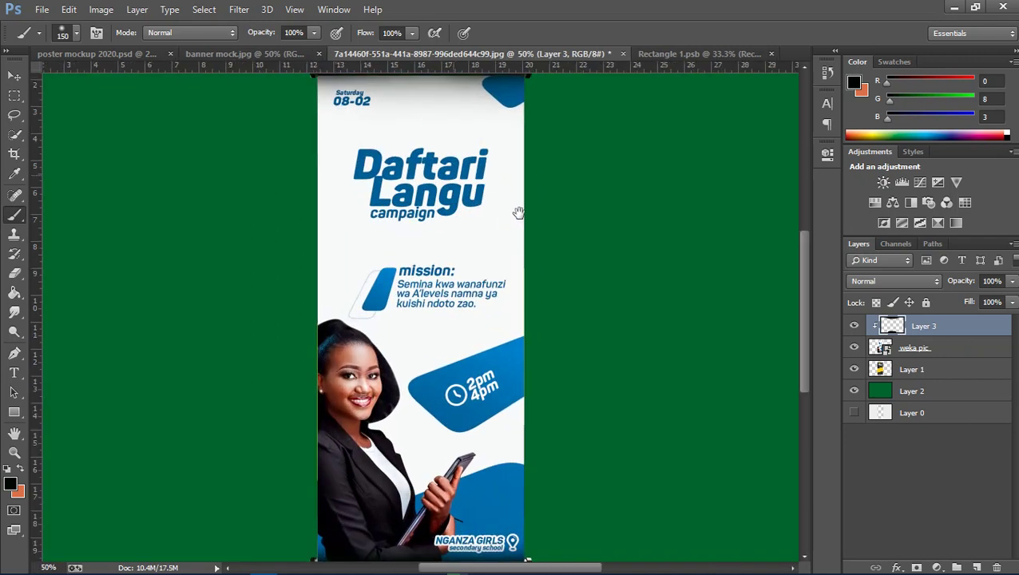
{"action": "left_click_drag", "start_coordinate": [512, 199], "coordinate": [485, 188]}
{"action": "scroll", "coordinate": [505, 245], "scroll_direction": "down", "scroll_amount": 1}
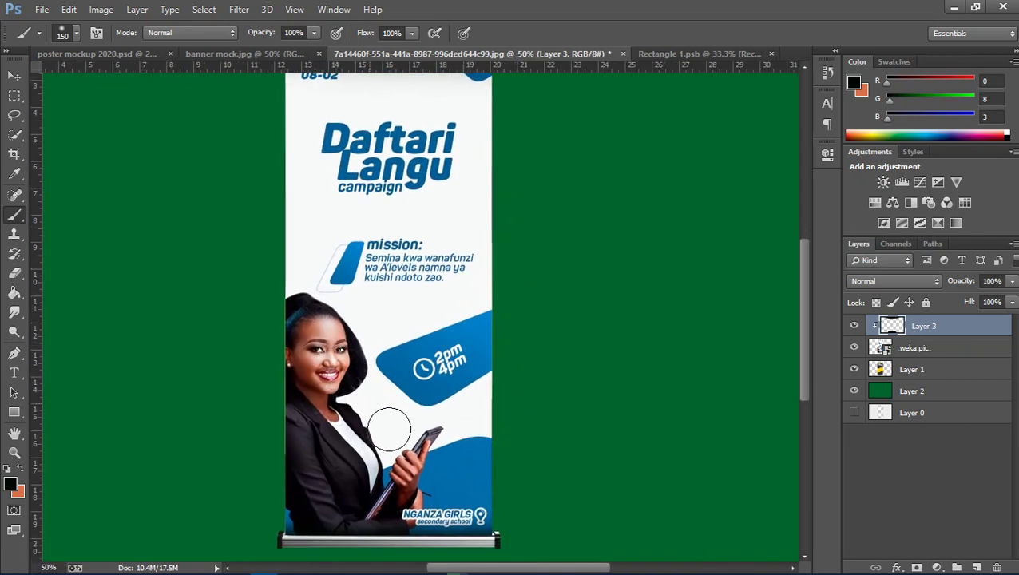
{"action": "key", "text": "ctrl+minus"}
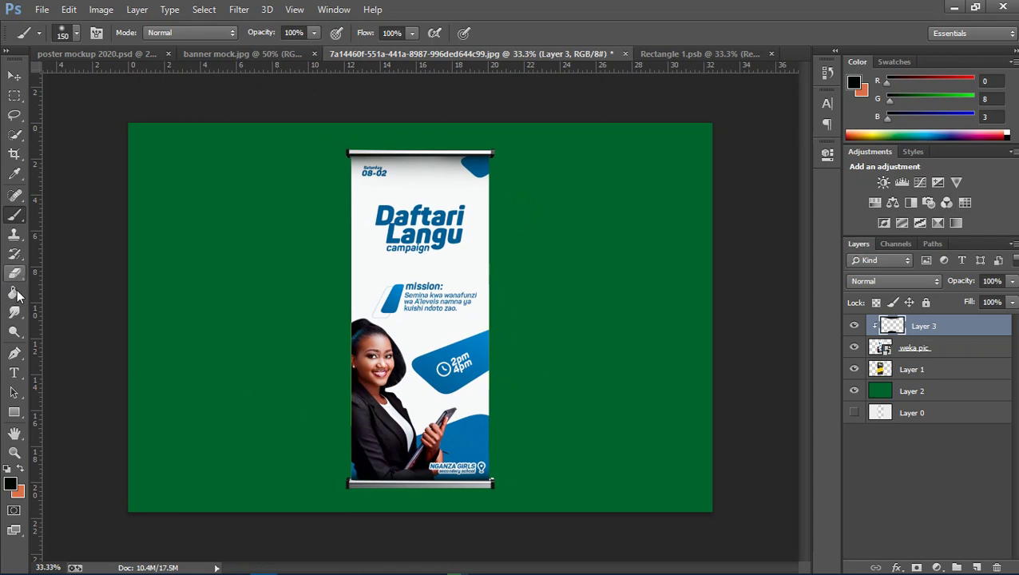
{"action": "left_click", "coordinate": [15, 352]}
Draw a closed narrow triangular pen path from the banner's upper left to its bottom roller
{"action": "left_click", "coordinate": [362, 199]}
{"action": "left_click_drag", "start_coordinate": [456, 440], "coordinate": [463, 480]}
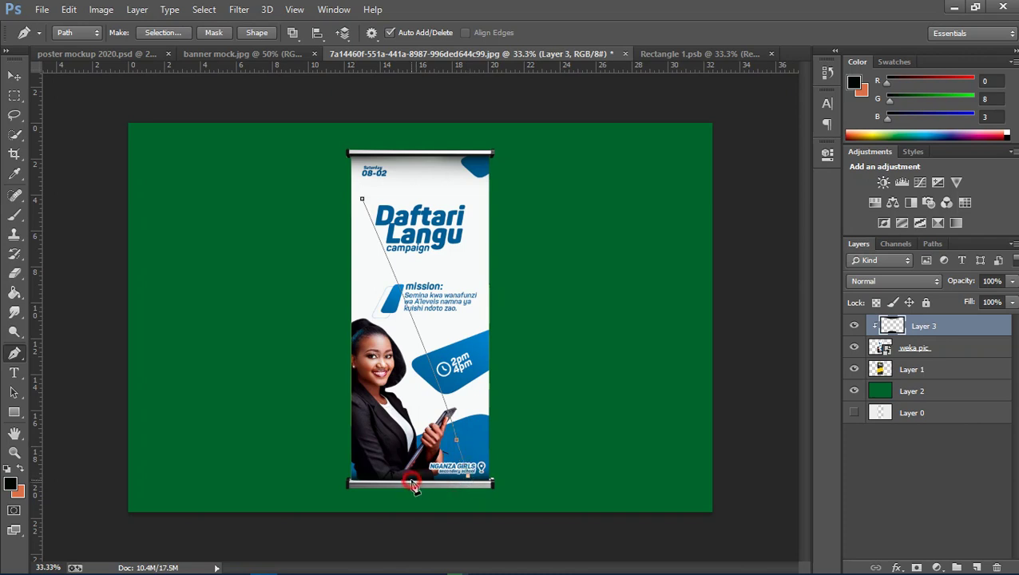
{"action": "left_click", "coordinate": [361, 199]}
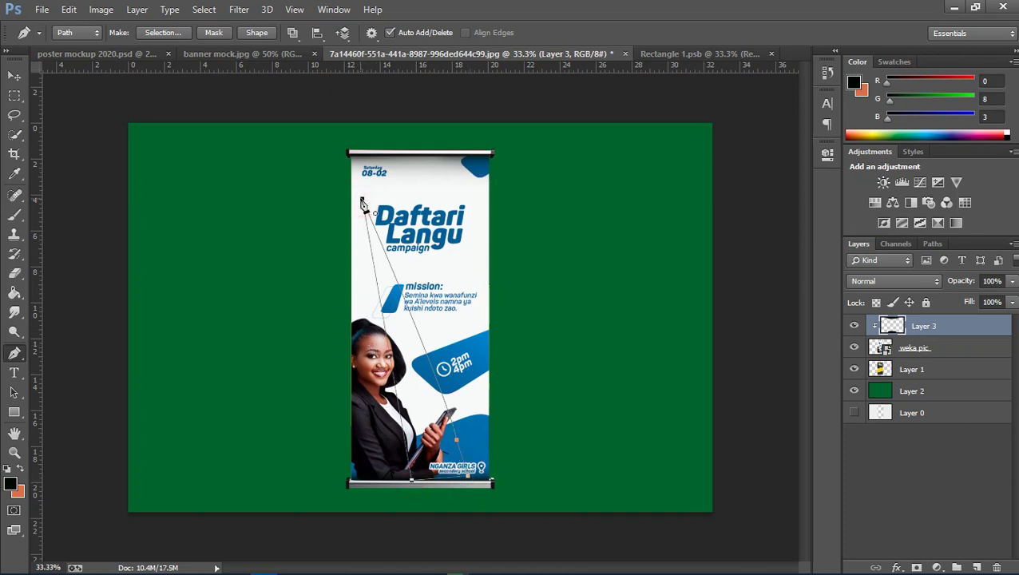
On a new Layer 4, fill the path with a grey colour, then undo the fill
{"action": "left_click", "coordinate": [975, 567]}
{"action": "right_click", "coordinate": [465, 200]}
{"action": "left_click", "coordinate": [503, 295]}
{"action": "left_click", "coordinate": [682, 159]}
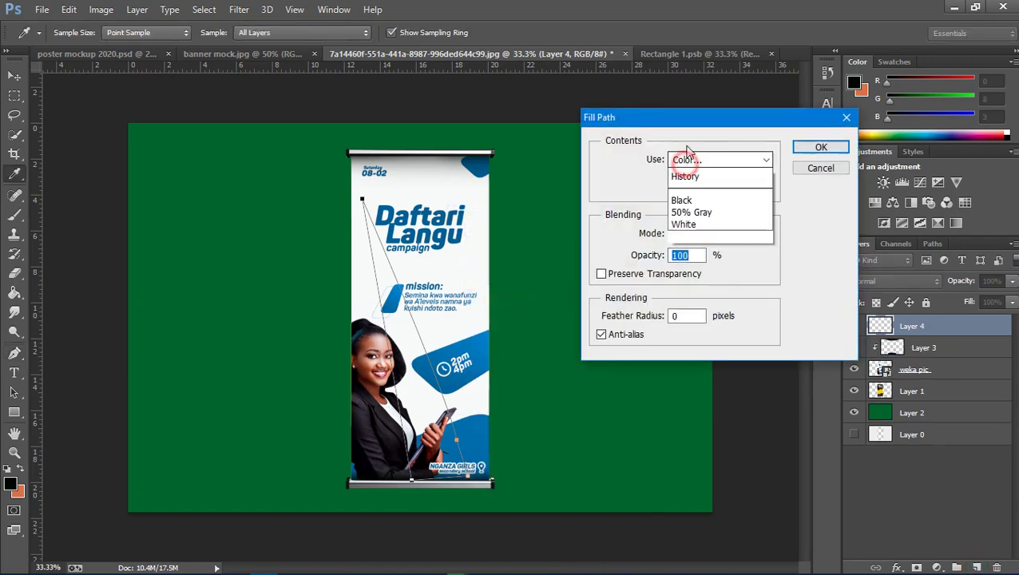
{"action": "left_click", "coordinate": [686, 172]}
{"action": "mouse_move", "coordinate": [631, 213]}
{"action": "left_mouse_down"}
{"action": "mouse_move", "coordinate": [594, 211]}
{"action": "mouse_move", "coordinate": [606, 209]}
{"action": "left_mouse_up"}
{"action": "left_click", "coordinate": [949, 128]}
{"action": "left_click", "coordinate": [818, 149]}
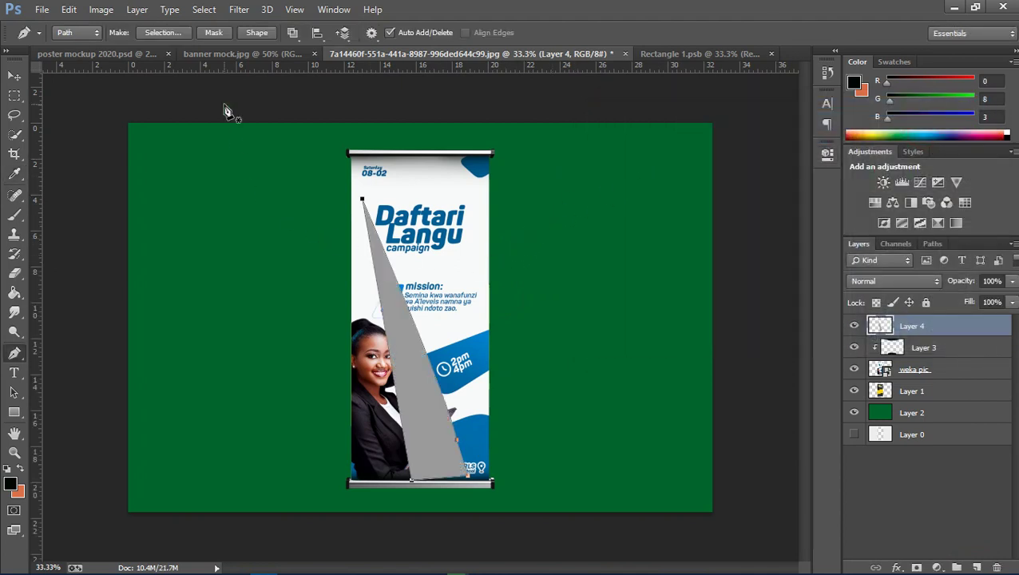
{"action": "key", "text": "ctrl+z"}
Fill the path again with the darker grey #5a5a5a
{"action": "right_click", "coordinate": [449, 286]}
{"action": "left_click", "coordinate": [519, 293]}
{"action": "left_click", "coordinate": [696, 159]}
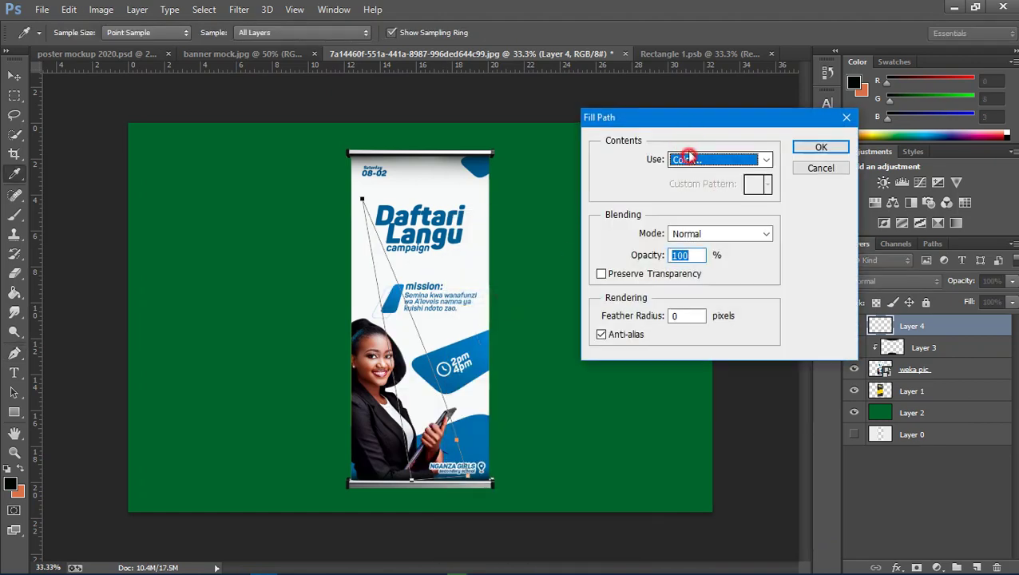
{"action": "left_click", "coordinate": [696, 159]}
{"action": "left_click_drag", "start_coordinate": [627, 261], "coordinate": [604, 261]}
{"action": "left_click", "coordinate": [949, 128]}
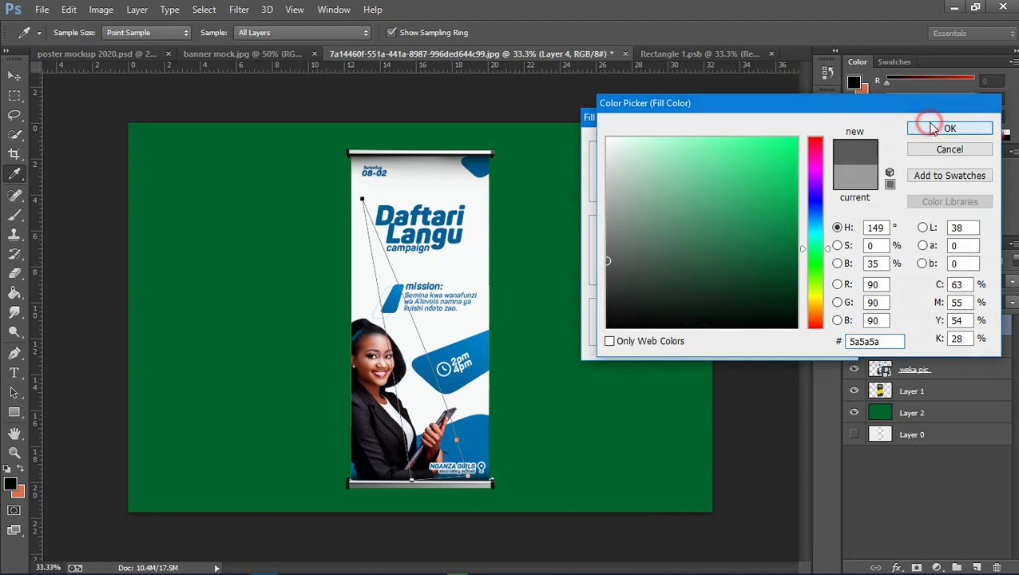
{"action": "left_click", "coordinate": [801, 153]}
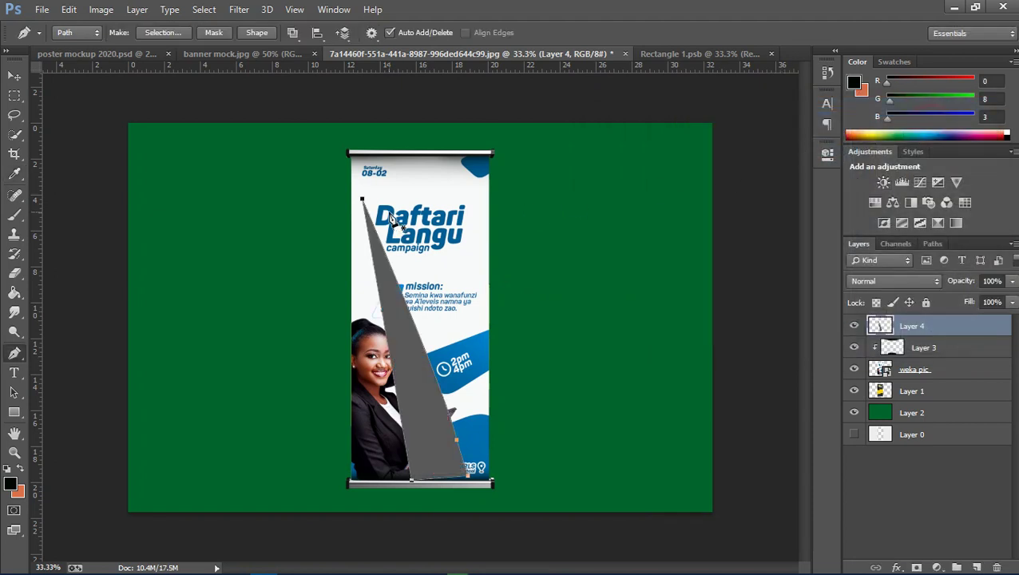
{"action": "left_click", "coordinate": [239, 9]}
{"action": "mouse_move", "coordinate": [246, 175]}
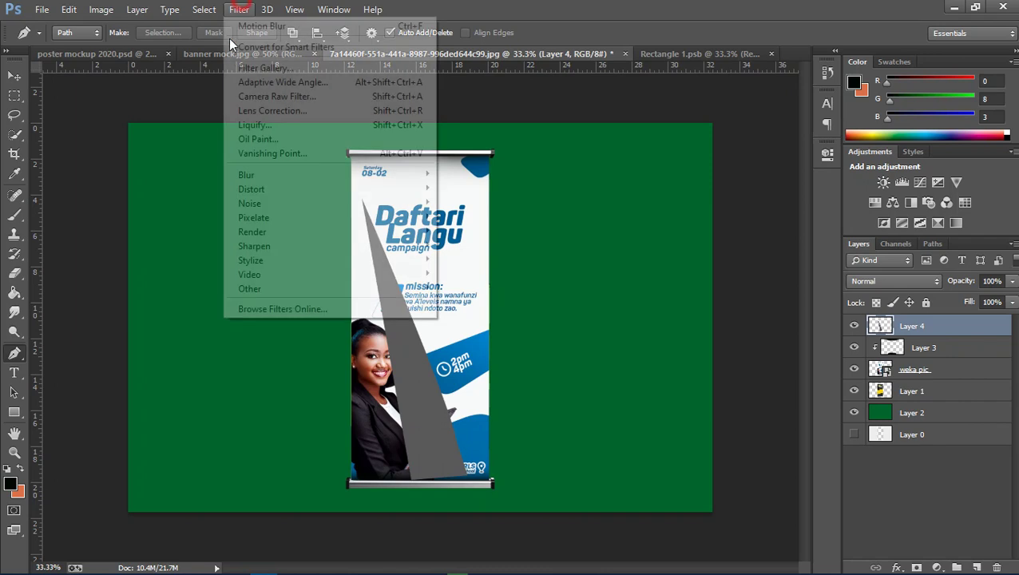
Apply a Gaussian Blur of about 44 px to the grey wedge and lower its opacity
{"action": "left_click", "coordinate": [489, 281]}
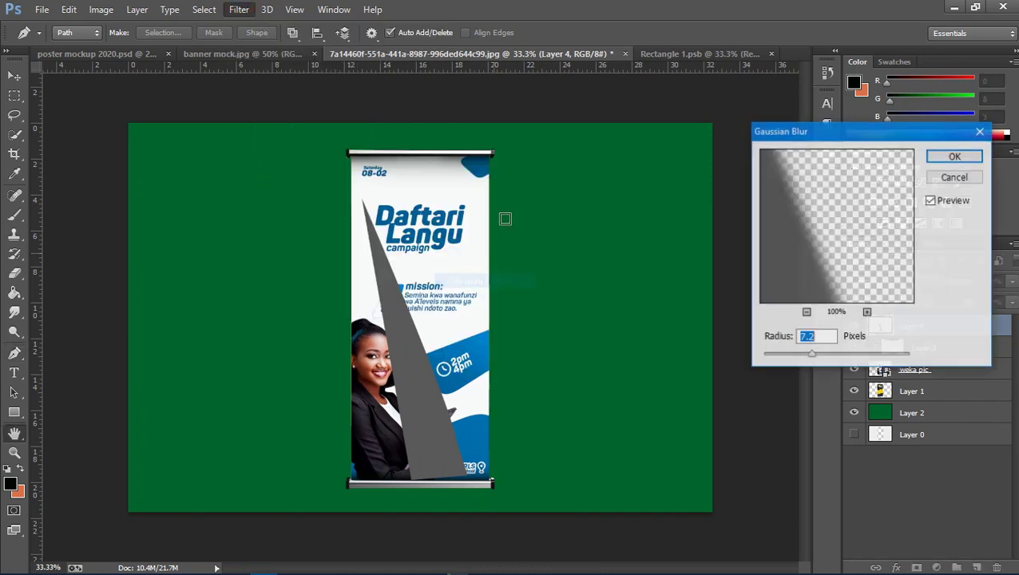
{"action": "mouse_move", "coordinate": [770, 340]}
{"action": "left_mouse_down"}
{"action": "mouse_move", "coordinate": [806, 335]}
{"action": "mouse_move", "coordinate": [778, 341]}
{"action": "mouse_move", "coordinate": [808, 349]}
{"action": "mouse_move", "coordinate": [788, 339]}
{"action": "left_mouse_up"}
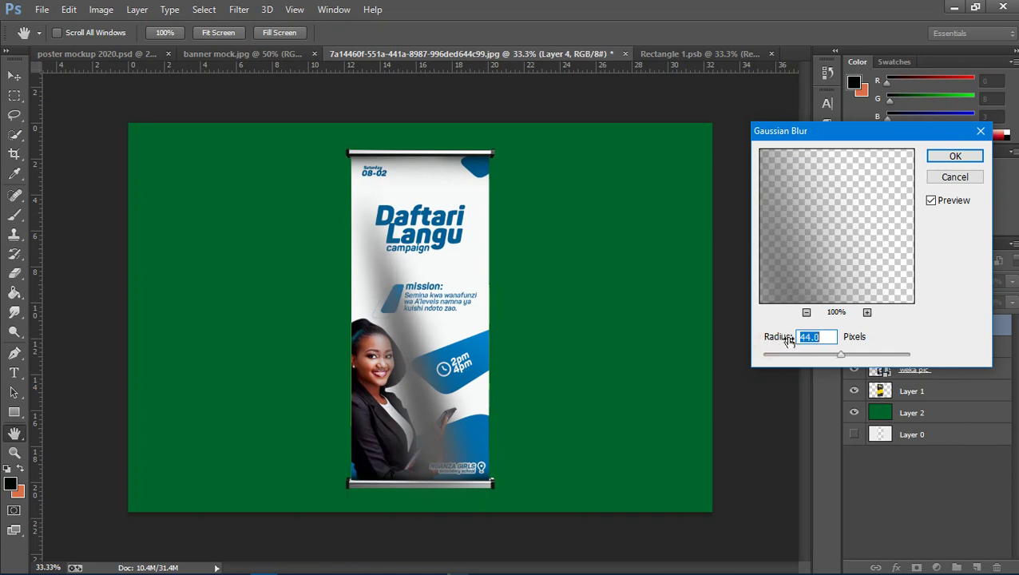
{"action": "left_click", "coordinate": [932, 156]}
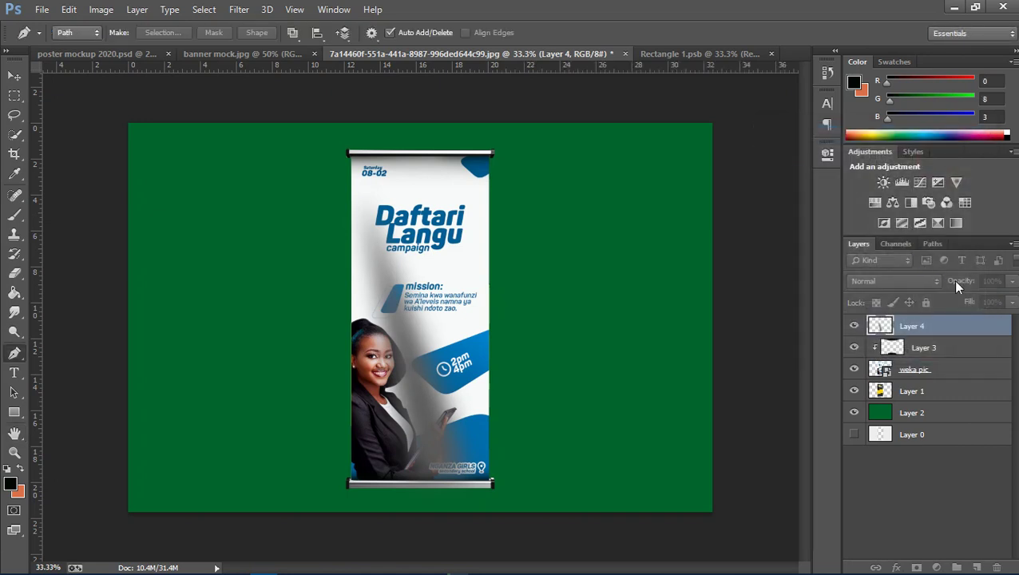
{"action": "left_click_drag", "start_coordinate": [960, 284], "coordinate": [925, 285]}
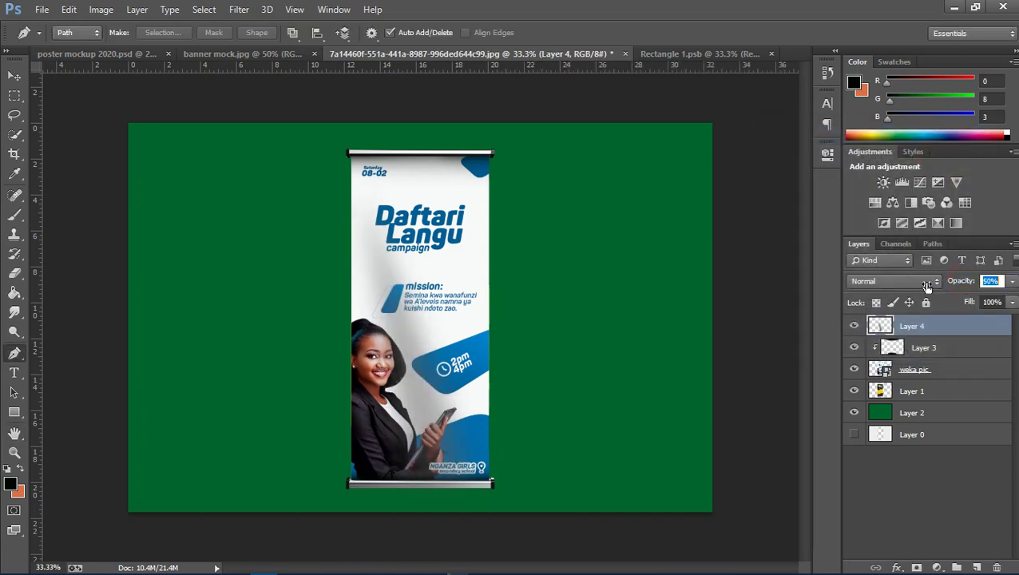
{"action": "key", "text": "ctrl+plus"}
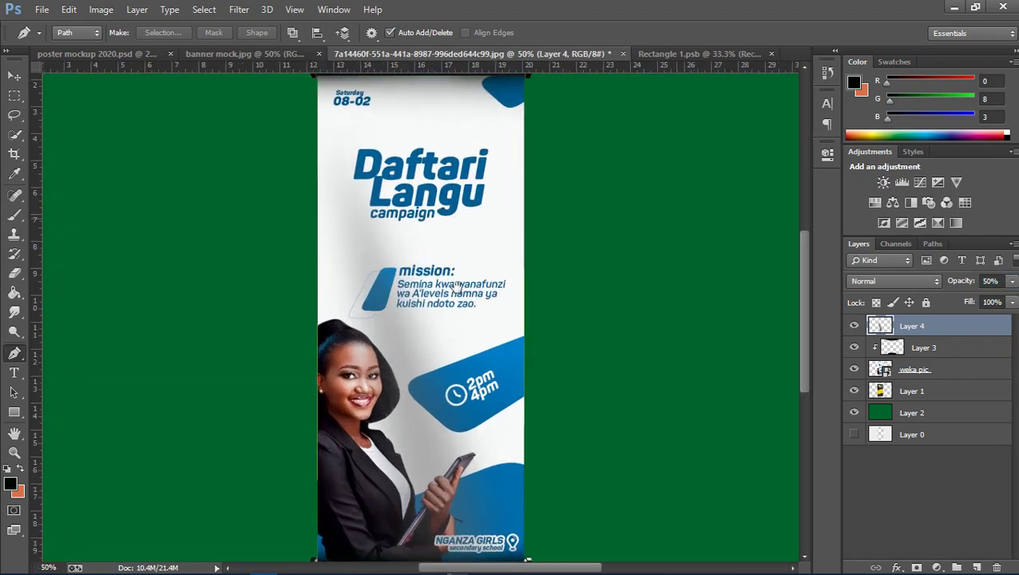
{"action": "scroll", "coordinate": [67, 289], "scroll_direction": "down", "scroll_amount": 3}
{"action": "left_click", "coordinate": [15, 275]}
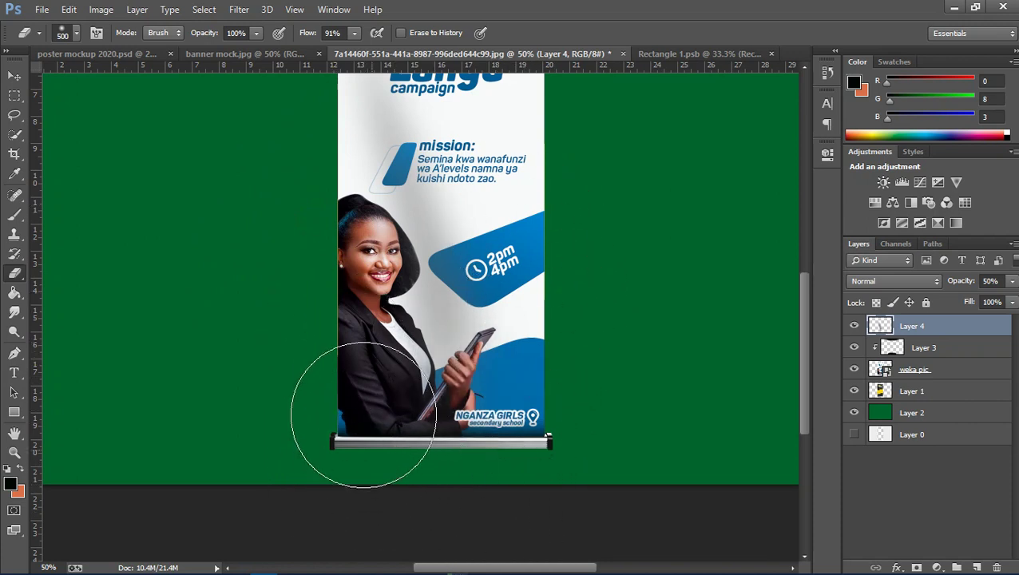
{"action": "left_click", "coordinate": [364, 414]}
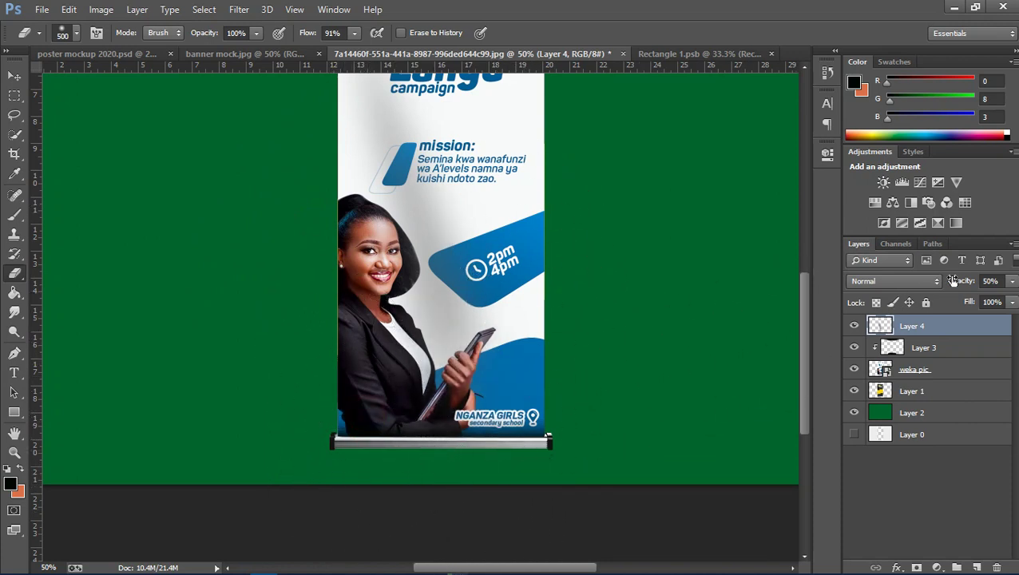
Set Layer 4's blend mode to Multiply, after trying Soft Light, at 52% opacity
{"action": "left_click", "coordinate": [924, 281]}
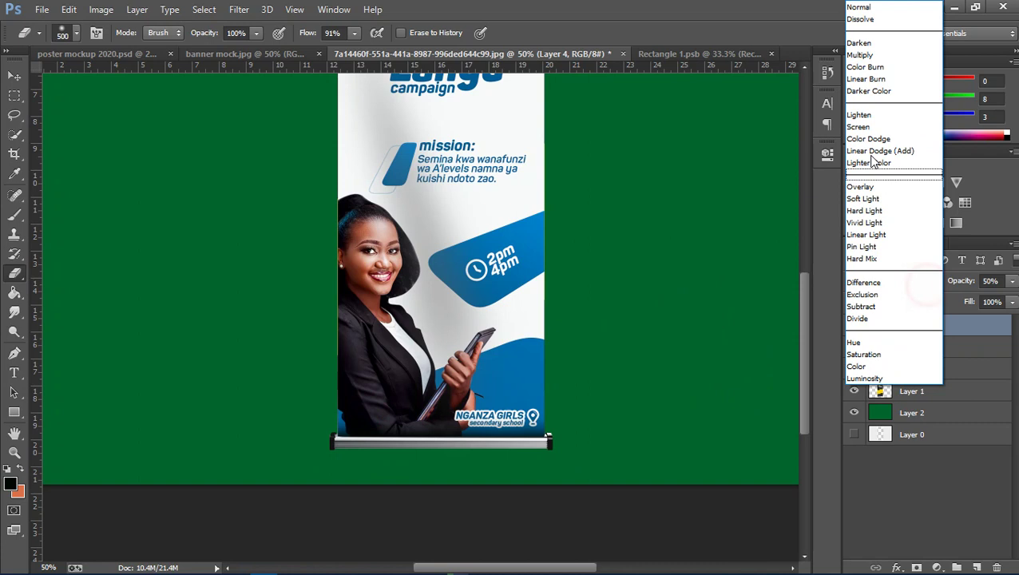
{"action": "left_click", "coordinate": [873, 200]}
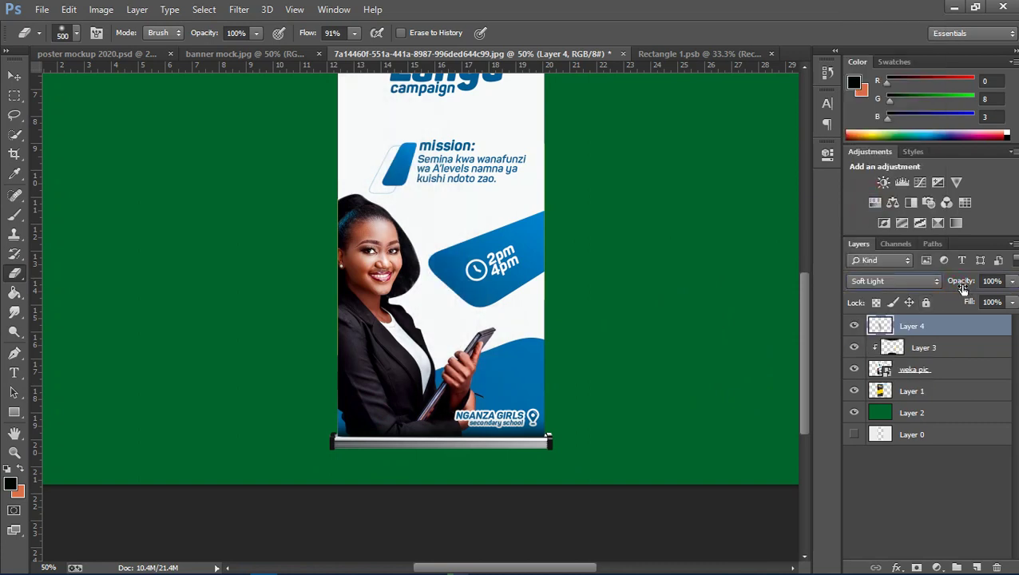
{"action": "left_click", "coordinate": [922, 279]}
{"action": "left_click", "coordinate": [868, 52]}
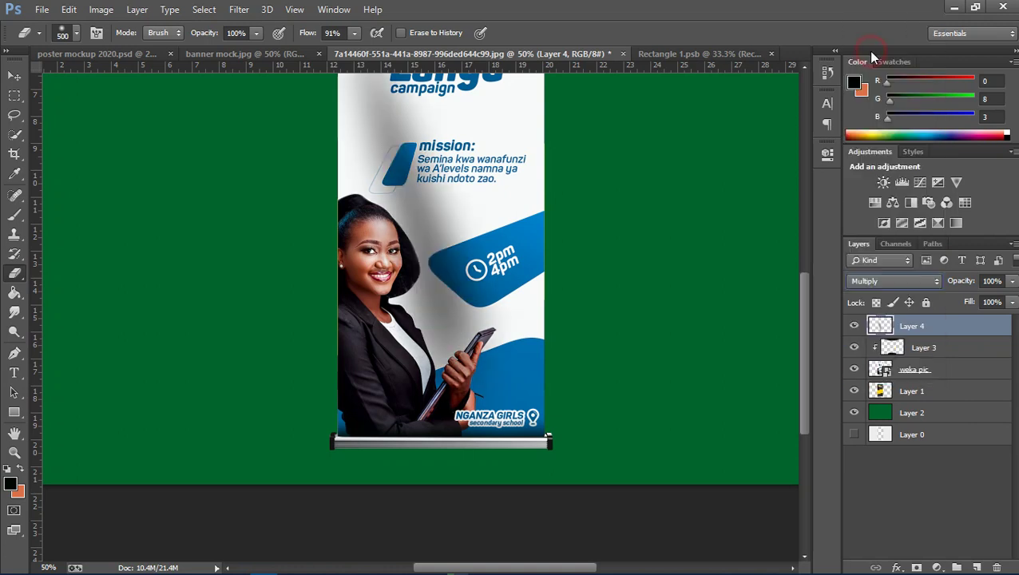
{"action": "left_click_drag", "start_coordinate": [950, 285], "coordinate": [932, 291]}
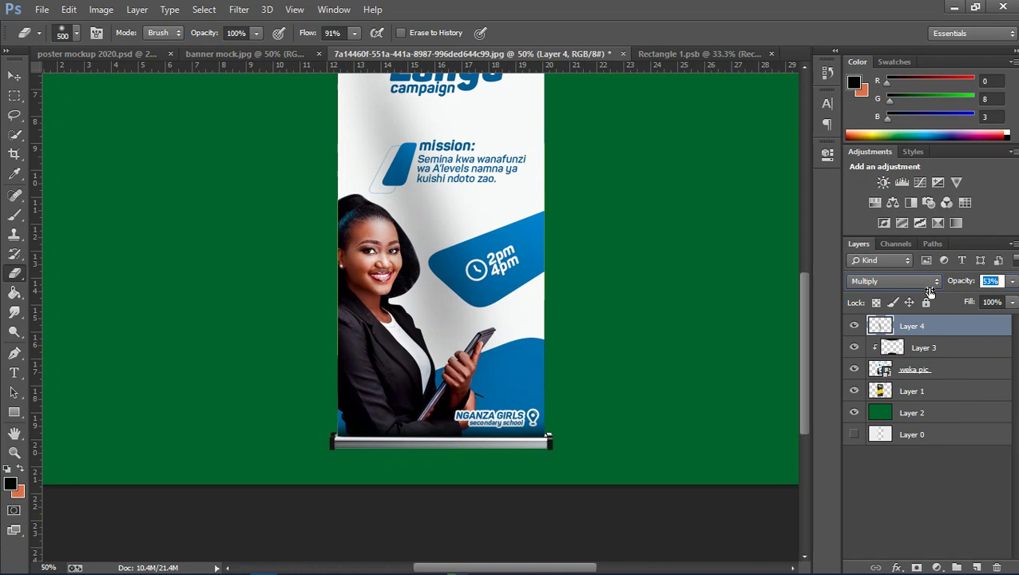
{"action": "key", "text": "ctrl+minus"}
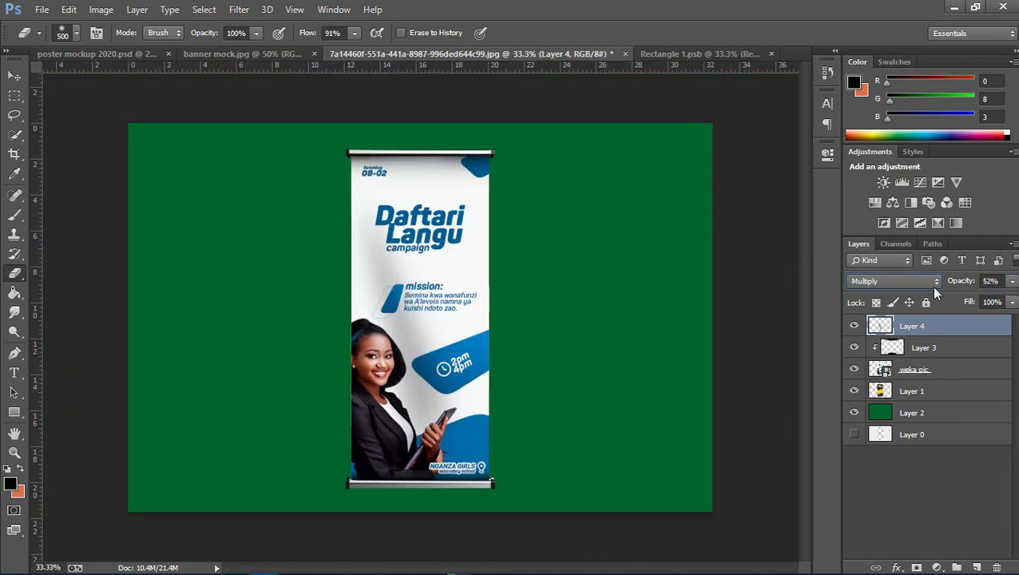
{"action": "key", "text": "ctrl+plus"}
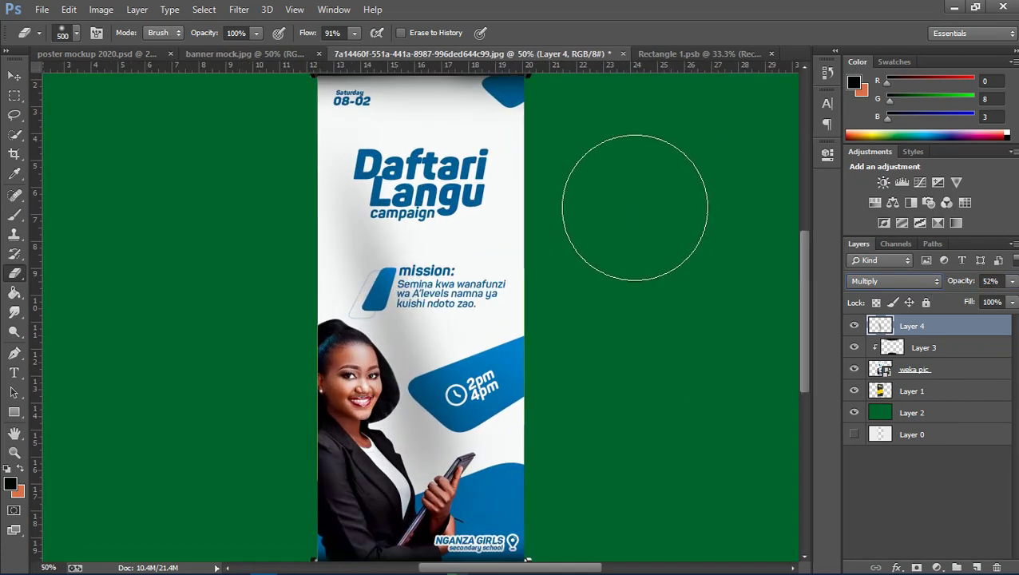
{"action": "left_click_drag", "start_coordinate": [630, 216], "coordinate": [619, 246]}
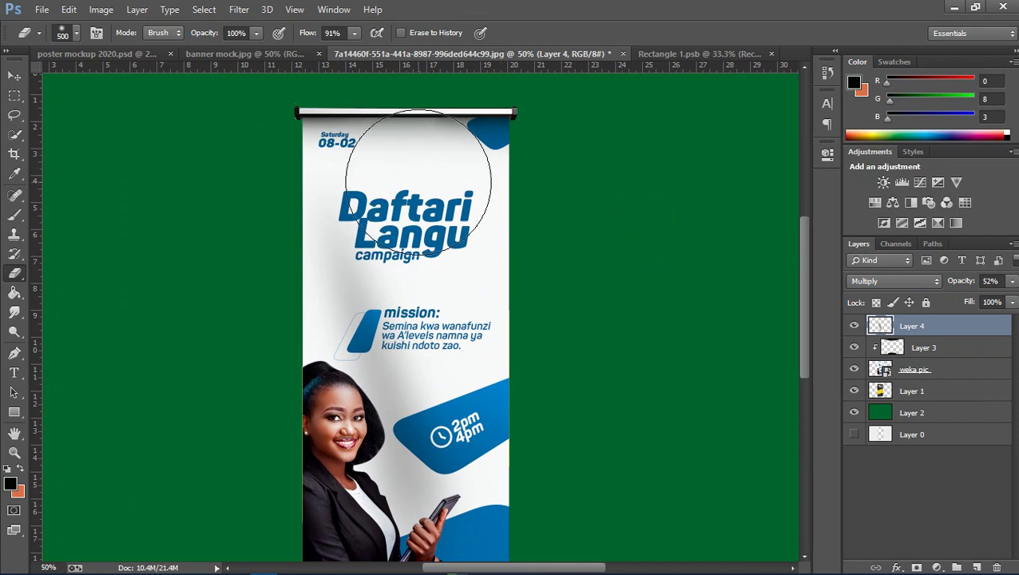
{"action": "key", "text": "ctrl+minus"}
{"action": "key", "text": "ctrl+plus"}
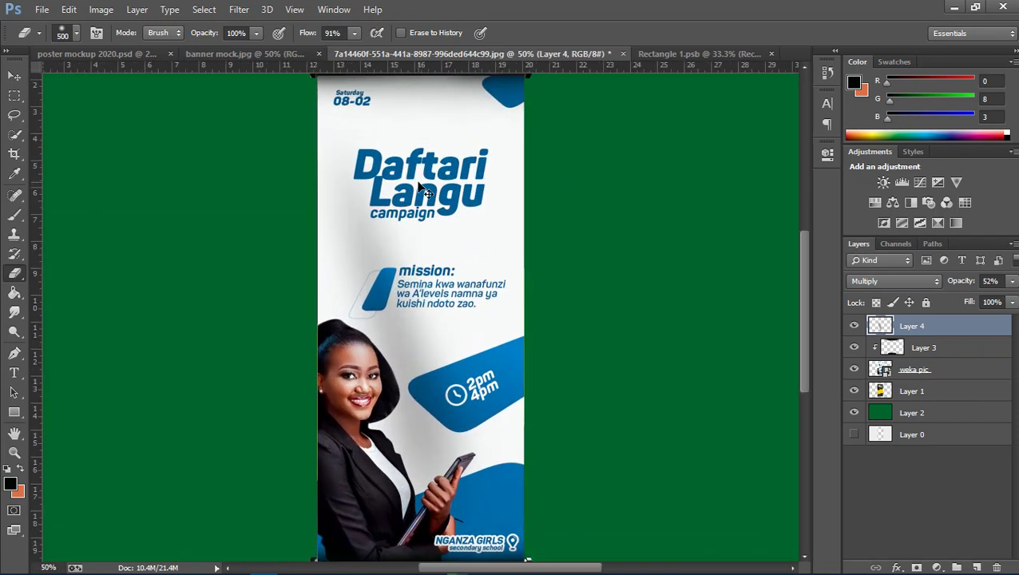
{"action": "left_click", "coordinate": [14, 352]}
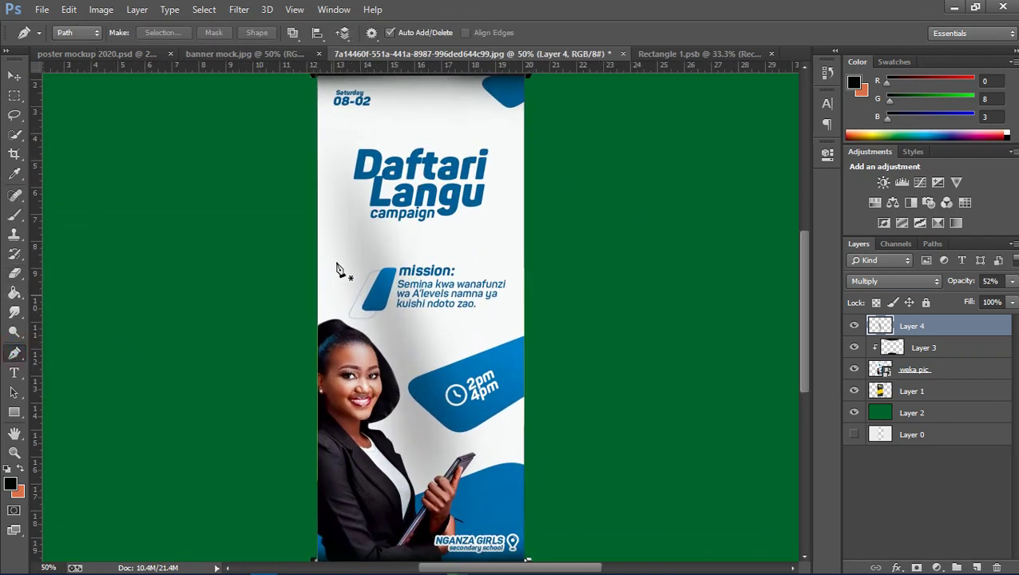
Draw a new closed triangular path from the banner's left edge down near its bottom
{"action": "left_click", "coordinate": [320, 210]}
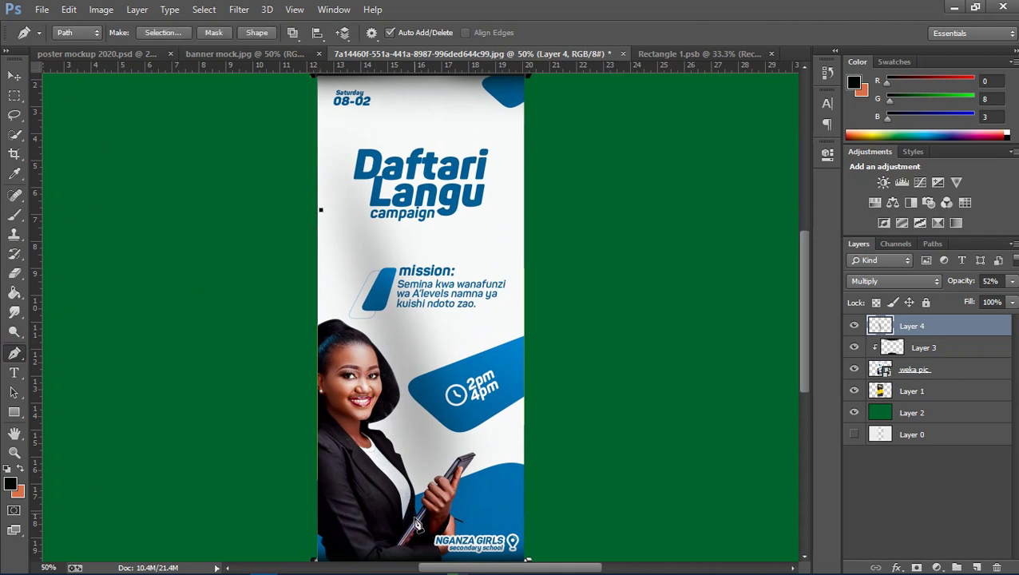
{"action": "left_click", "coordinate": [421, 549]}
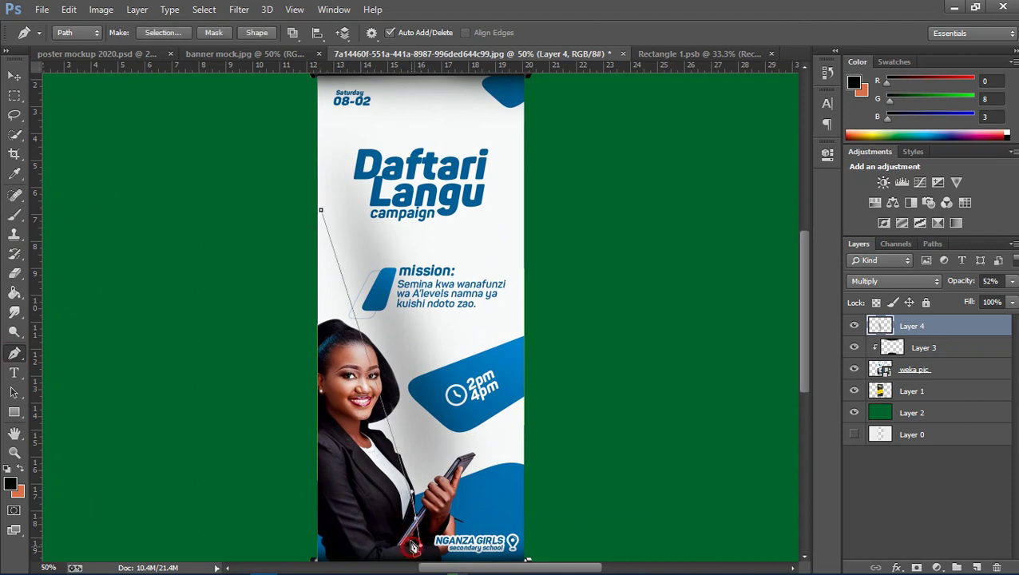
{"action": "left_click", "coordinate": [320, 213]}
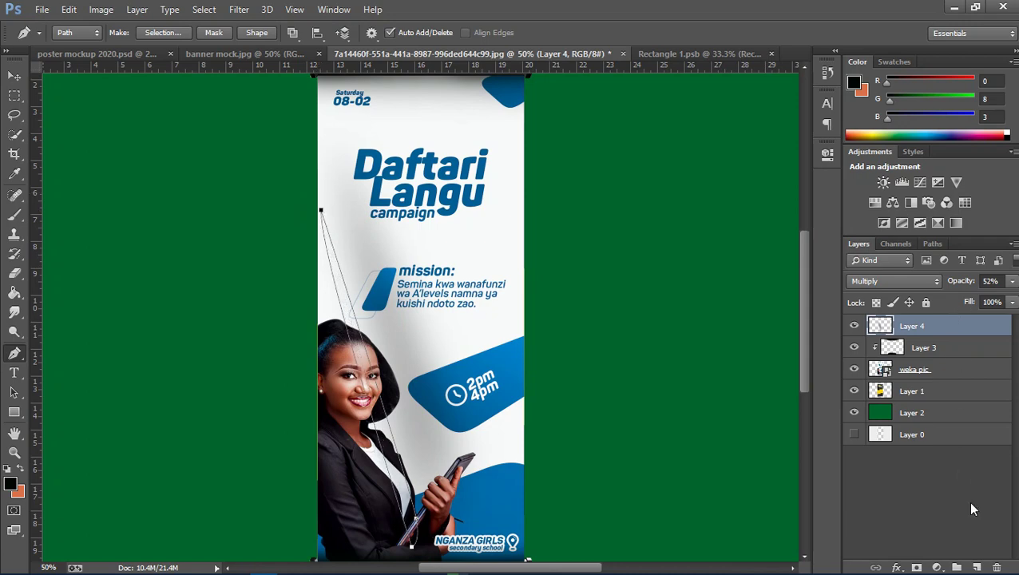
On a new Layer 5, fill the path with white #ffffff and hide the path outline
{"action": "left_click", "coordinate": [976, 566]}
{"action": "right_click", "coordinate": [508, 287]}
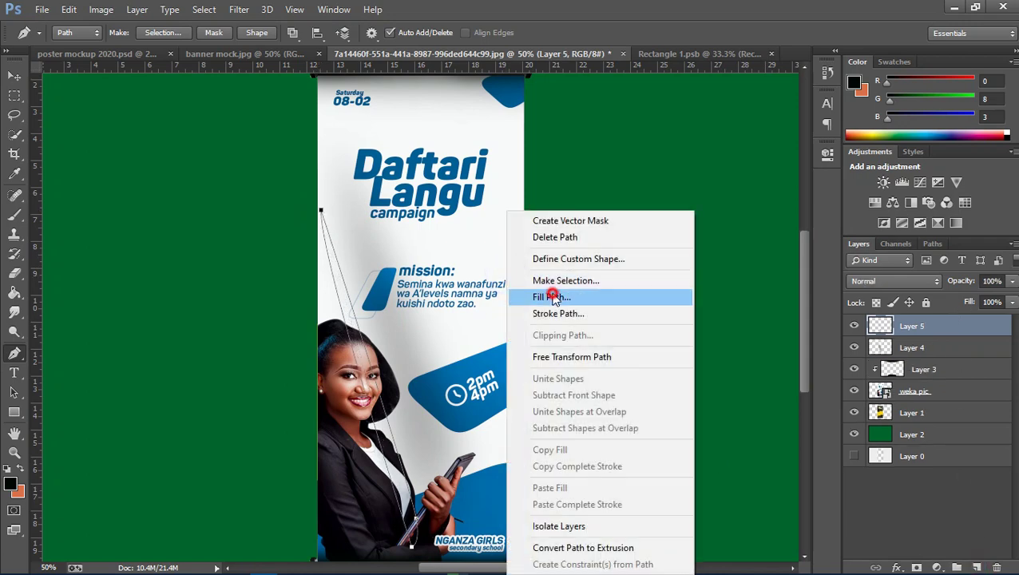
{"action": "left_click", "coordinate": [548, 297]}
{"action": "left_click", "coordinate": [719, 160]}
{"action": "left_click", "coordinate": [683, 198]}
{"action": "left_click_drag", "start_coordinate": [686, 164], "coordinate": [608, 139]}
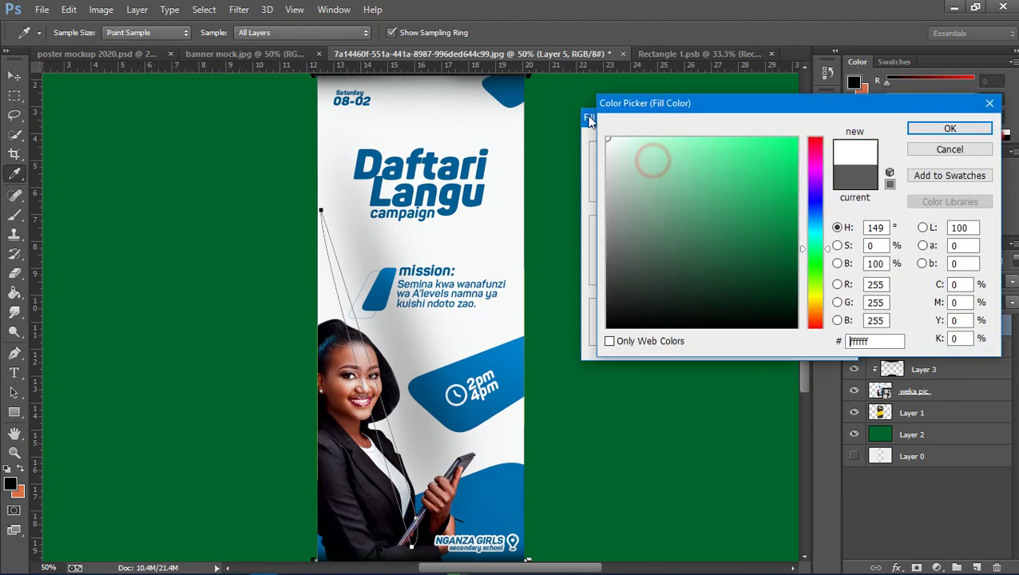
{"action": "left_click", "coordinate": [950, 130]}
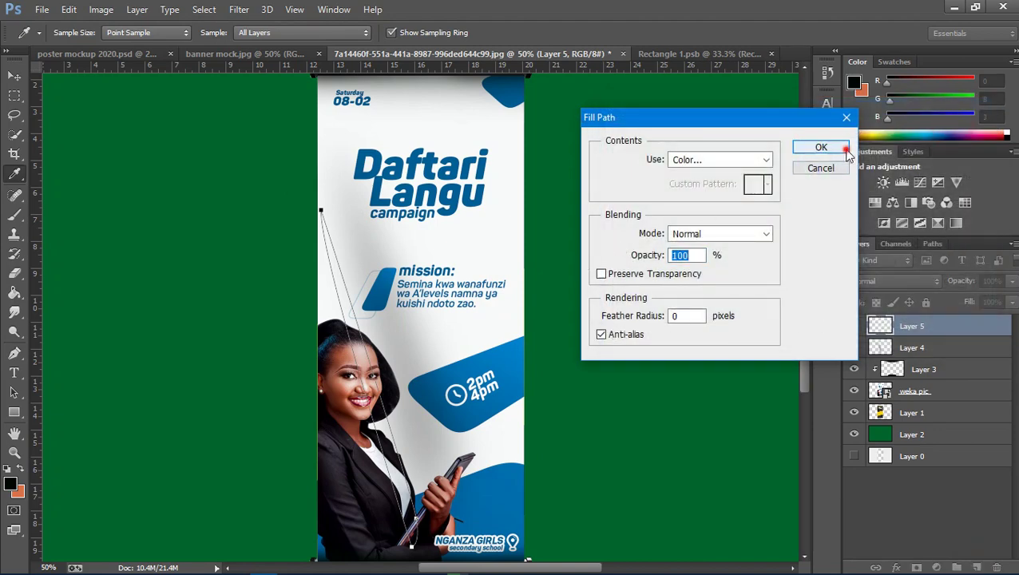
{"action": "left_click", "coordinate": [831, 148]}
{"action": "key", "text": "Return"}
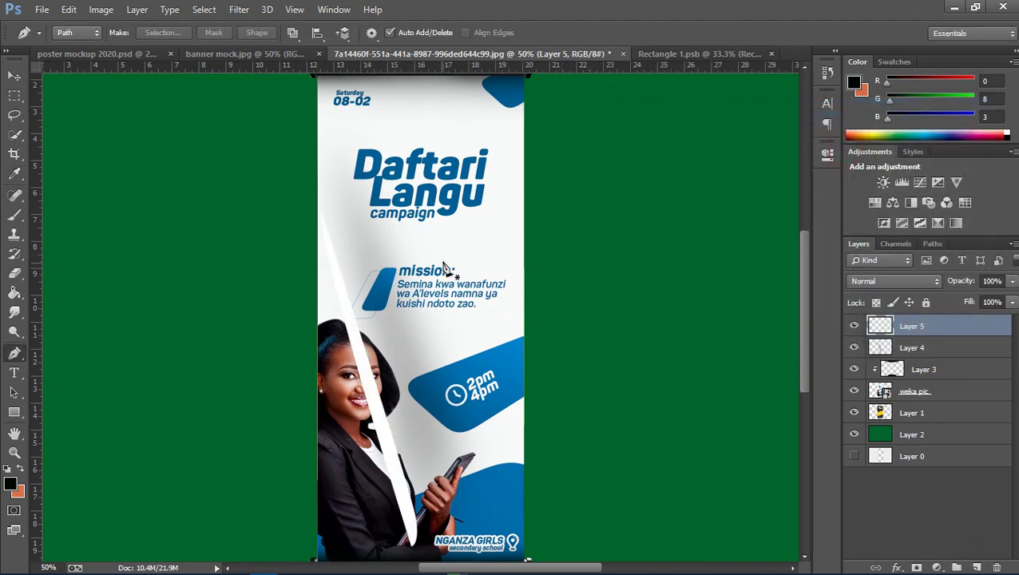
{"action": "left_click", "coordinate": [238, 10]}
{"action": "mouse_move", "coordinate": [246, 175]}
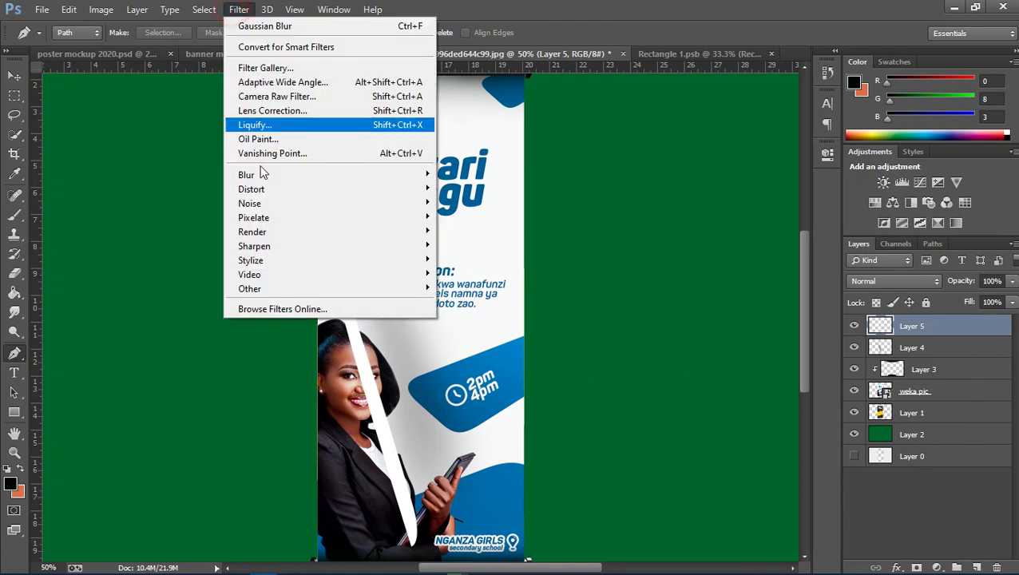
Apply a Gaussian Blur of radius 30.6 to the white streak
{"action": "left_click", "coordinate": [476, 280]}
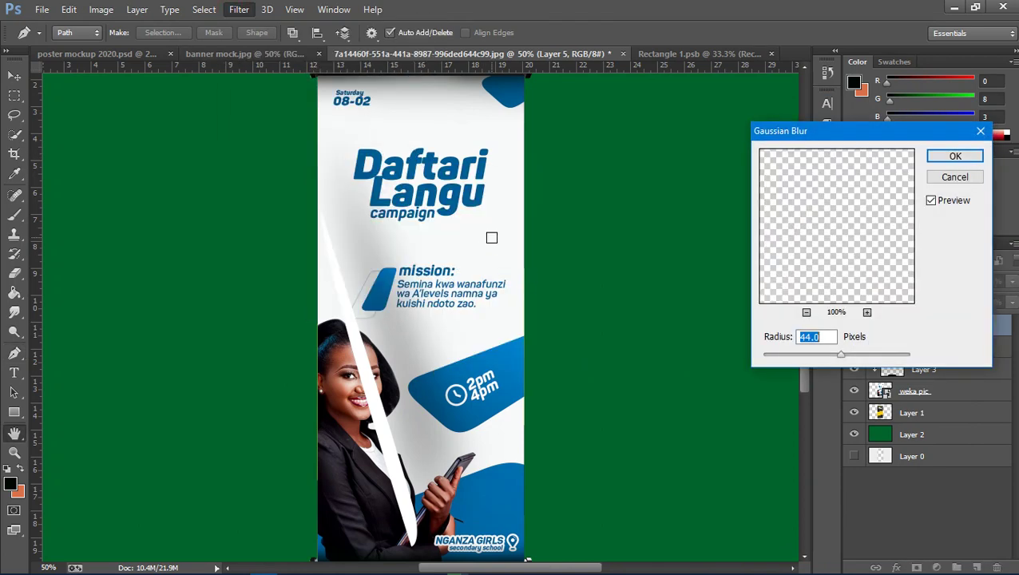
{"action": "left_click_drag", "start_coordinate": [797, 341], "coordinate": [743, 341]}
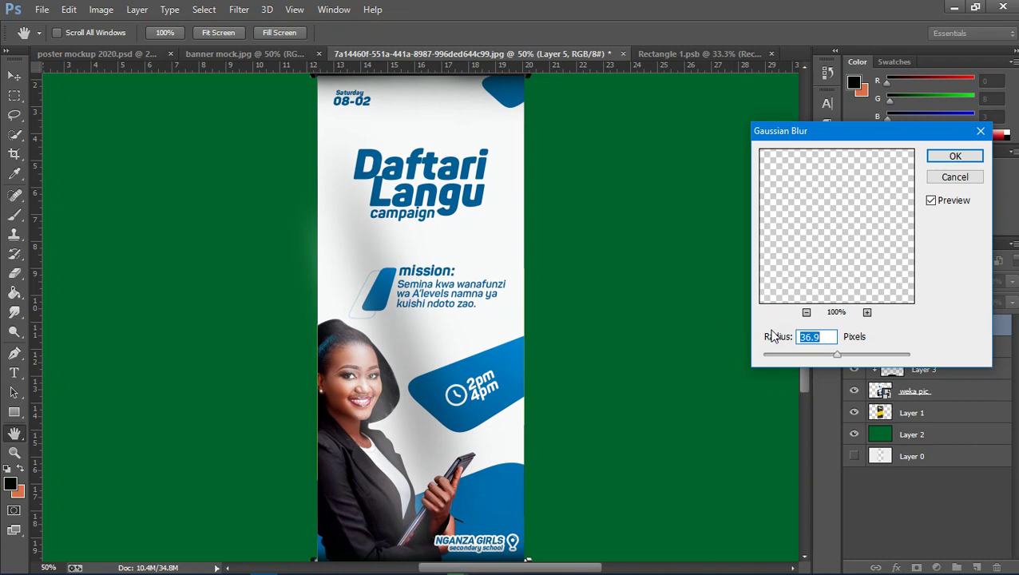
{"action": "left_click_drag", "start_coordinate": [782, 338], "coordinate": [747, 332]}
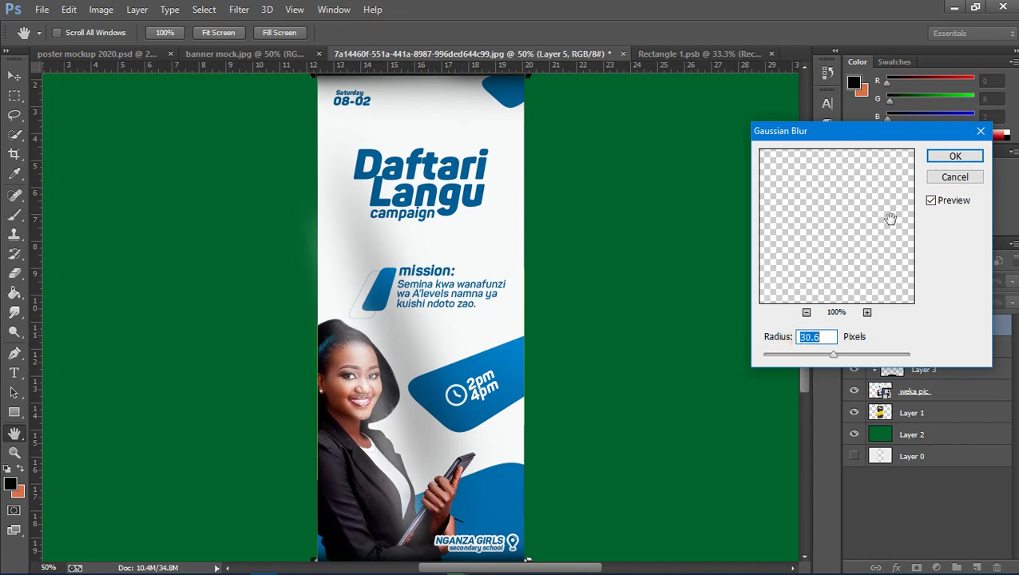
{"action": "left_click", "coordinate": [940, 161]}
Blend the streak layer in Soft Light mode, compare it on and off, and zoom out
{"action": "left_click", "coordinate": [886, 280]}
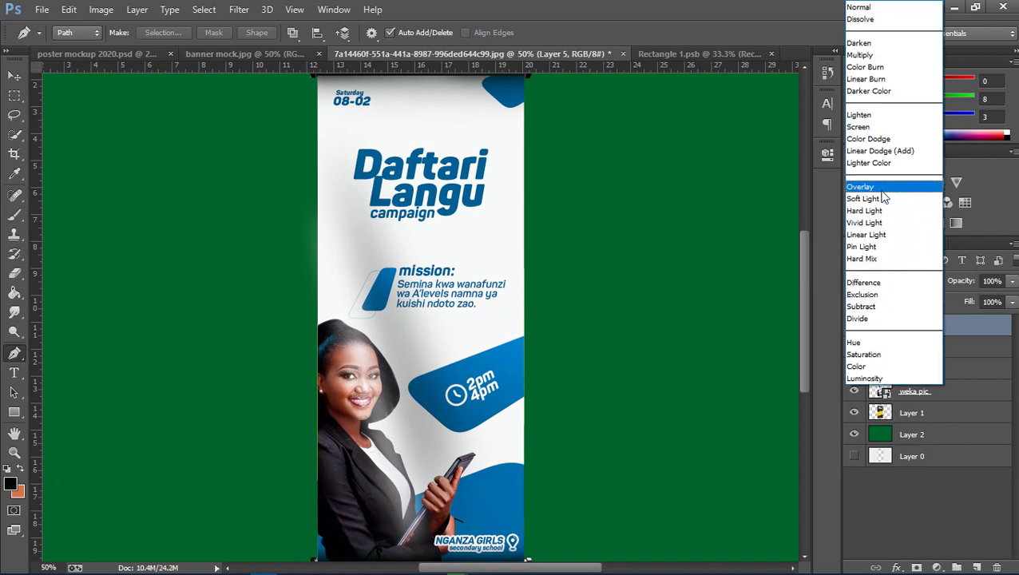
{"action": "left_click", "coordinate": [863, 199]}
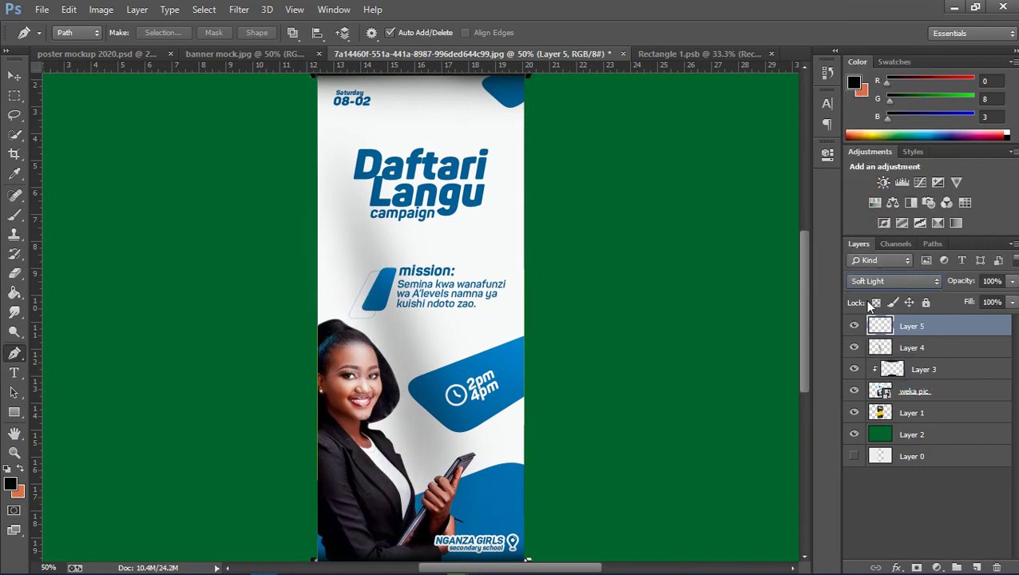
{"action": "left_click", "coordinate": [854, 327]}
{"action": "left_click", "coordinate": [854, 327]}
{"action": "key", "text": "ctrl+minus"}
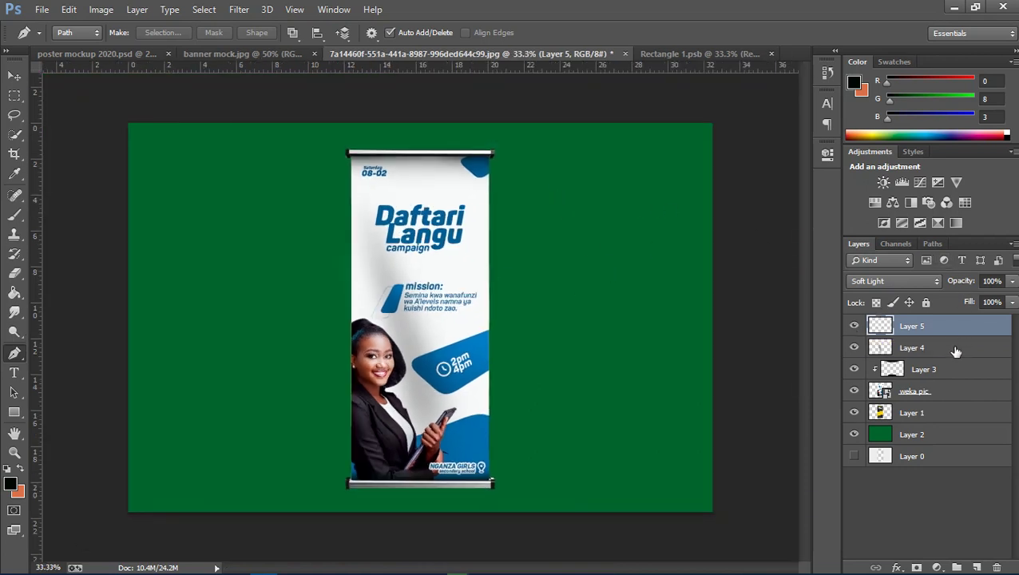
Add a new layer above Layer 1 and paint a large soft black dab
{"action": "left_click", "coordinate": [926, 416]}
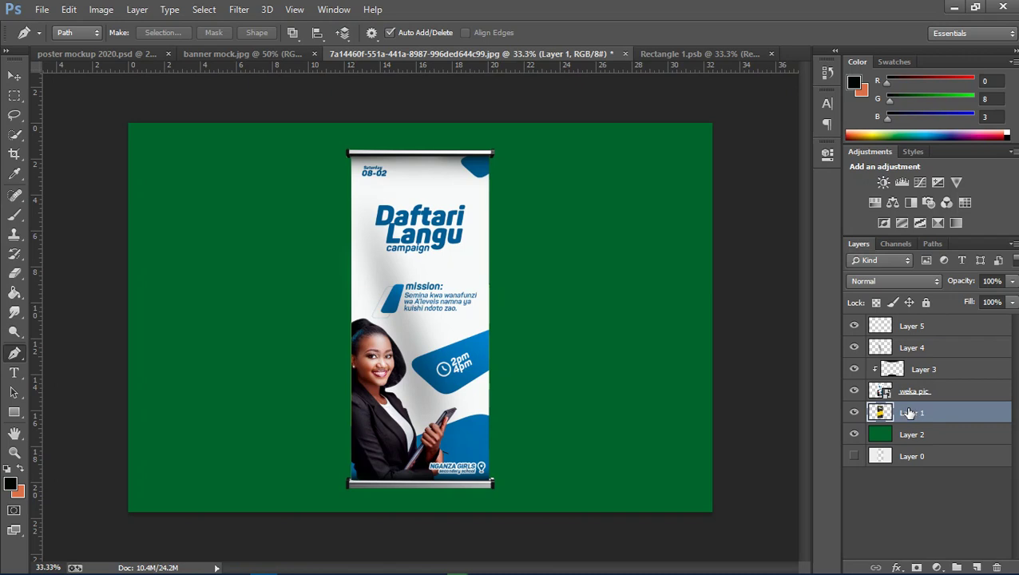
{"action": "left_click", "coordinate": [12, 217]}
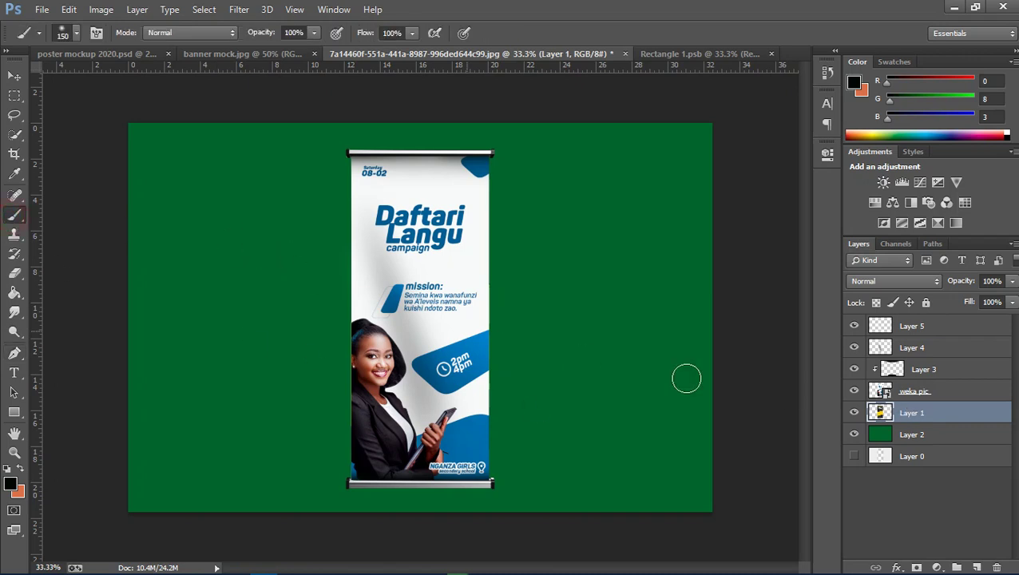
{"action": "left_click", "coordinate": [972, 566]}
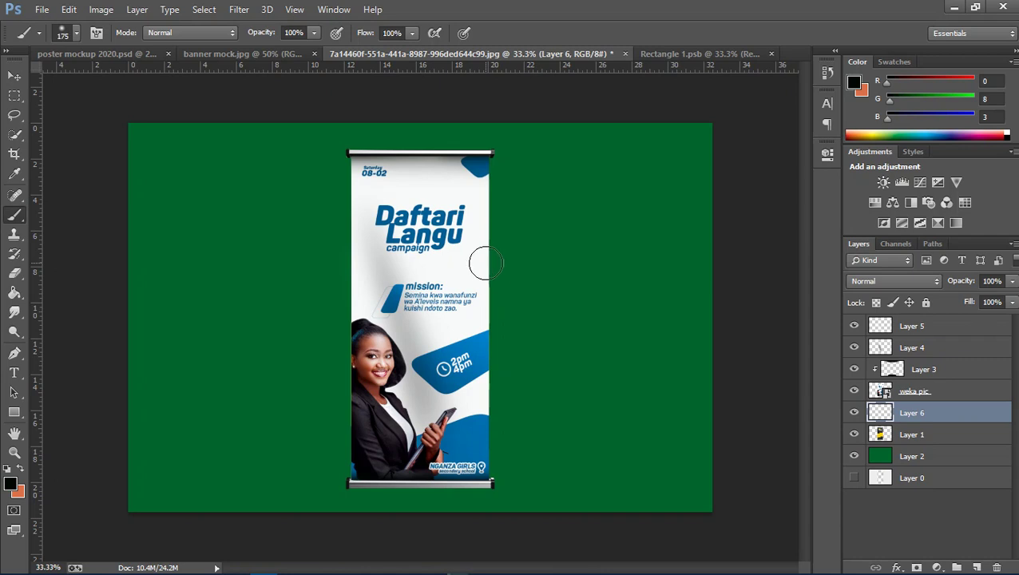
{"action": "key", "text": "bracketright"}
{"action": "key", "text": "bracketright"}
{"action": "key", "text": "bracketright"}
{"action": "key", "text": "bracketright"}
{"action": "key", "text": "bracketright"}
{"action": "key", "text": "bracketright"}
{"action": "key", "text": "bracketright"}
{"action": "key", "text": "bracketright"}
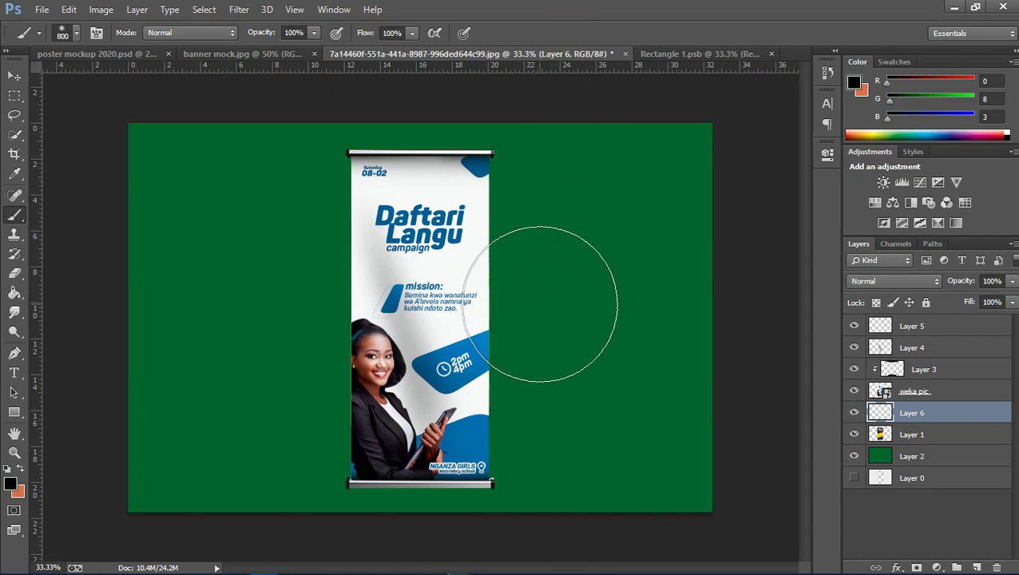
{"action": "left_click", "coordinate": [544, 314]}
Free Transform the dab into a flat floor shadow under the stand, then duplicate its layer
{"action": "key", "text": "ctrl+t"}
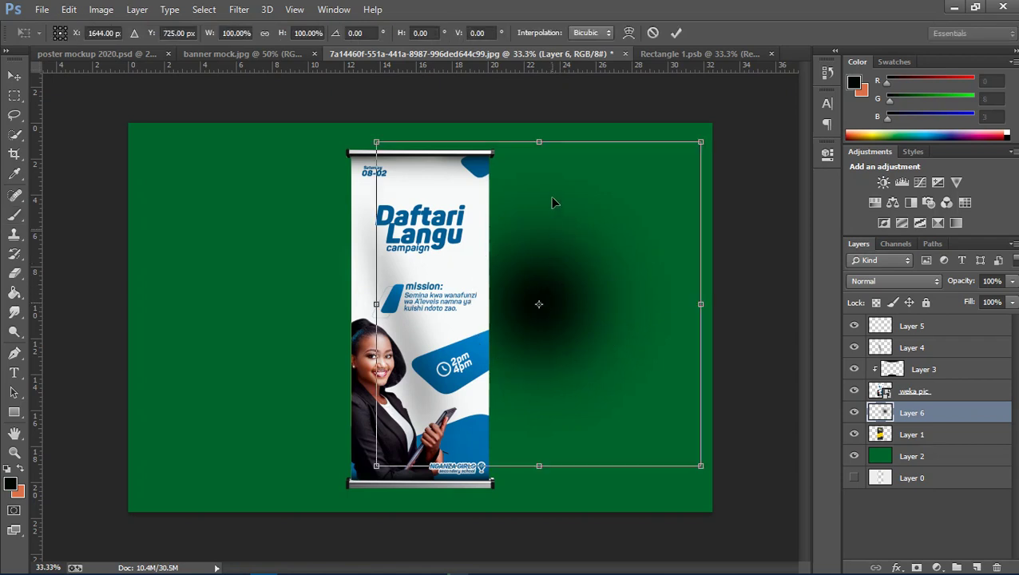
{"action": "mouse_move", "coordinate": [540, 138]}
{"action": "left_mouse_down"}
{"action": "mouse_move", "coordinate": [530, 289]}
{"action": "mouse_move", "coordinate": [465, 505]}
{"action": "mouse_move", "coordinate": [461, 493]}
{"action": "left_mouse_up"}
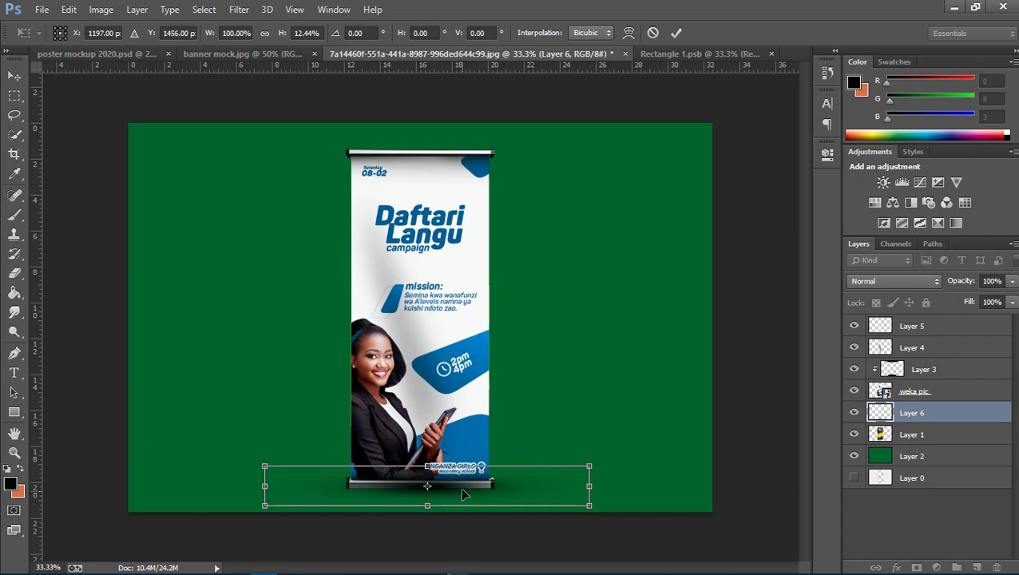
{"action": "key", "text": "b"}
{"action": "key", "text": "Return"}
{"action": "key", "text": "ctrl+plus"}
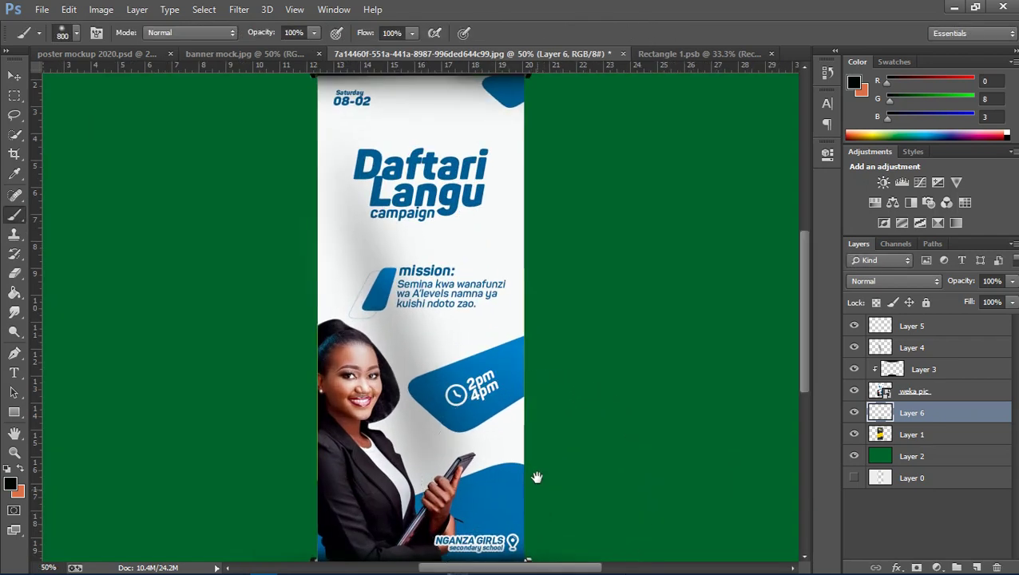
{"action": "left_click_drag", "start_coordinate": [537, 477], "coordinate": [527, 308]}
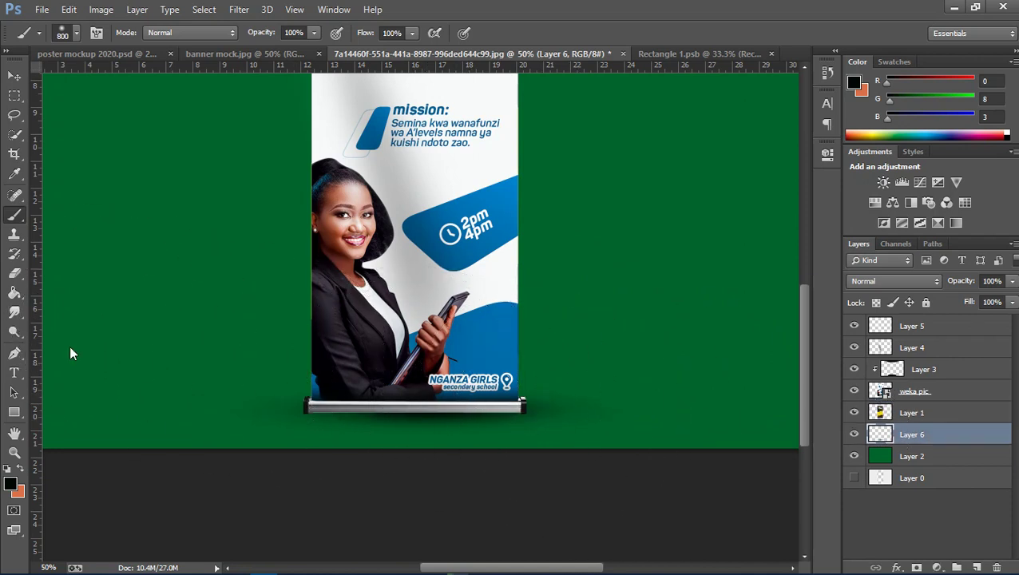
{"action": "key", "text": "ctrl+j"}
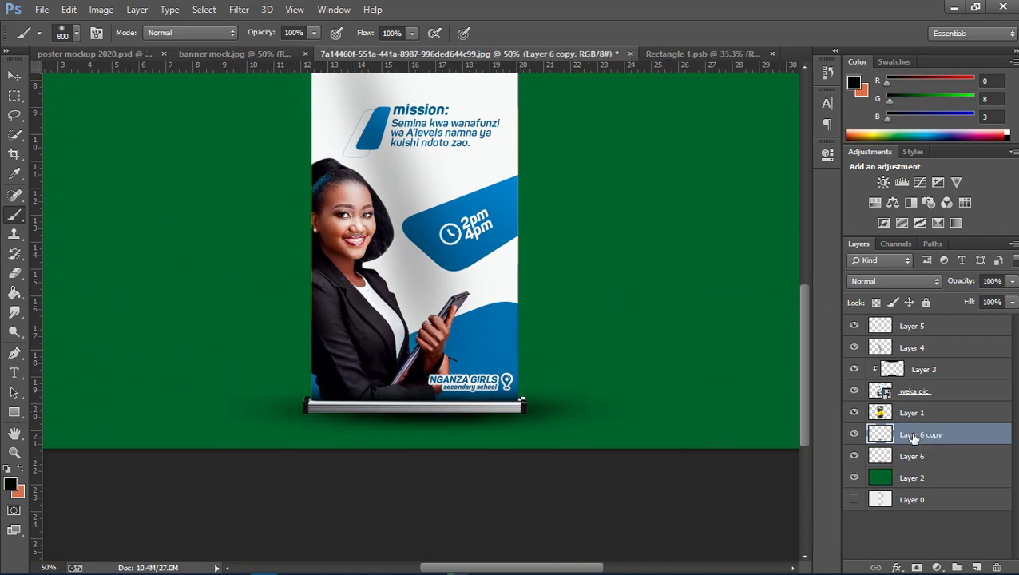
Try painting dark shading around the banner, undo it, zoom out and erase briefly
{"action": "left_click_drag", "start_coordinate": [912, 433], "coordinate": [912, 422]}
{"action": "mouse_move", "coordinate": [697, 426]}
{"action": "left_mouse_down"}
{"action": "mouse_move", "coordinate": [523, 386]}
{"action": "mouse_move", "coordinate": [273, 296]}
{"action": "mouse_move", "coordinate": [527, 273]}
{"action": "mouse_move", "coordinate": [427, 272]}
{"action": "left_mouse_up"}
{"action": "key", "text": "ctrl+z"}
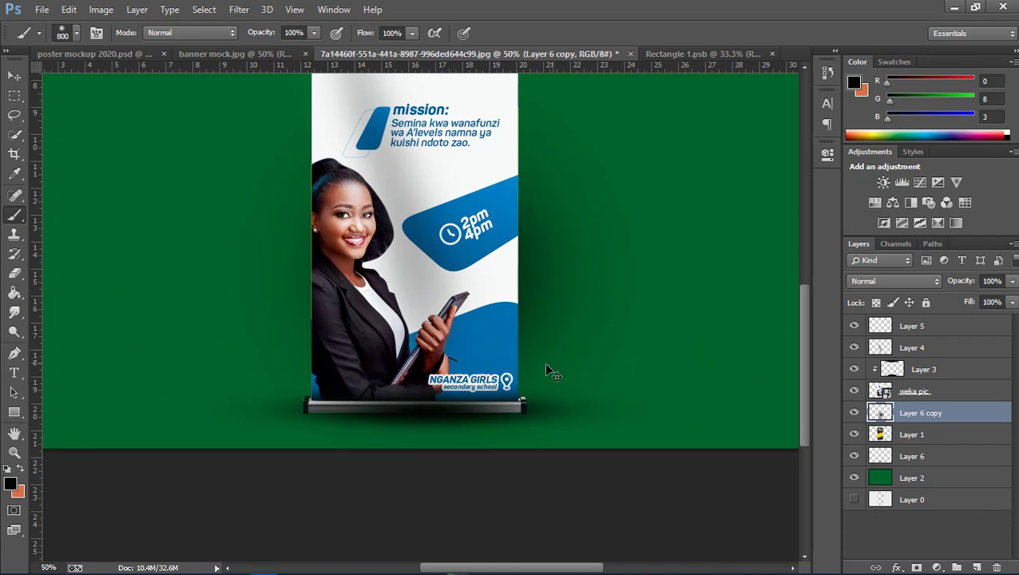
{"action": "key", "text": "ctrl+minus"}
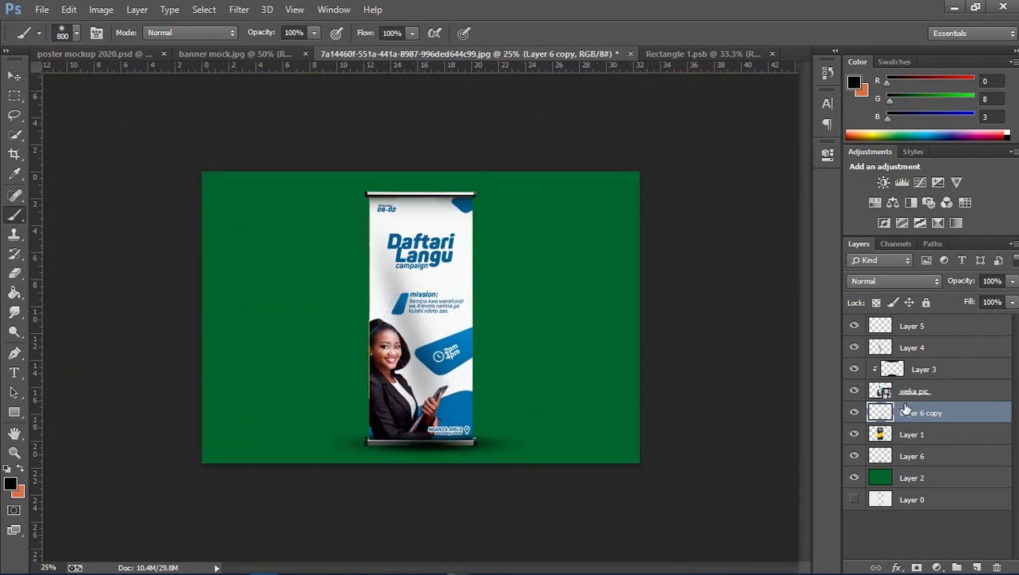
{"action": "left_click", "coordinate": [14, 272]}
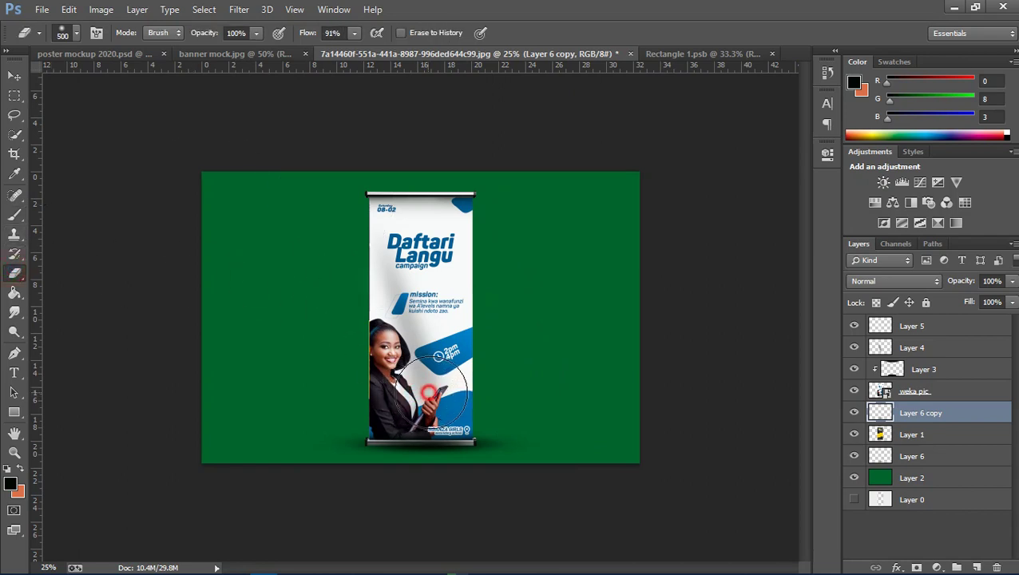
{"action": "left_click", "coordinate": [412, 393]}
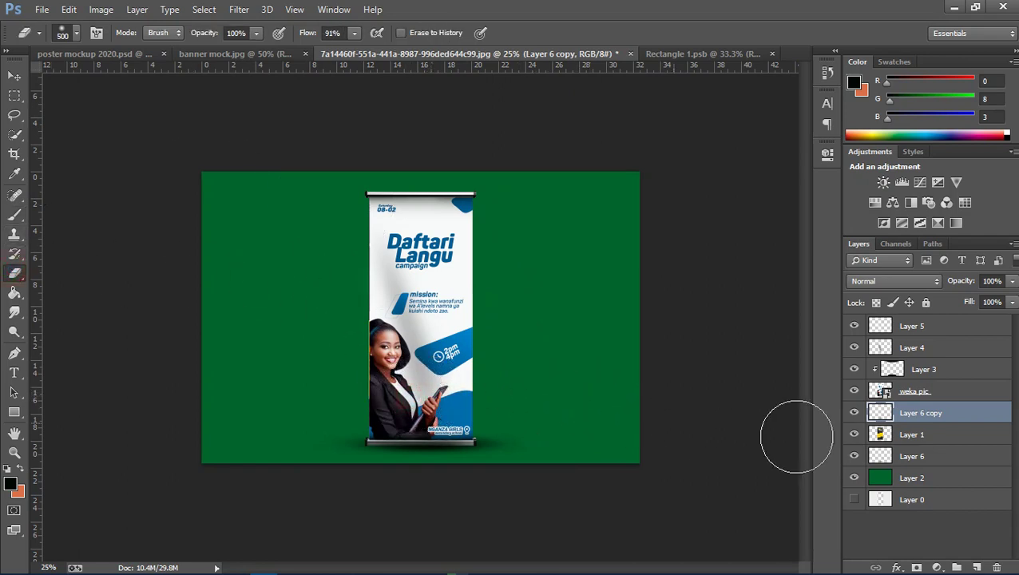
Add an empty Layer 7 above the floor shadow Layer 6
{"action": "left_click", "coordinate": [912, 437]}
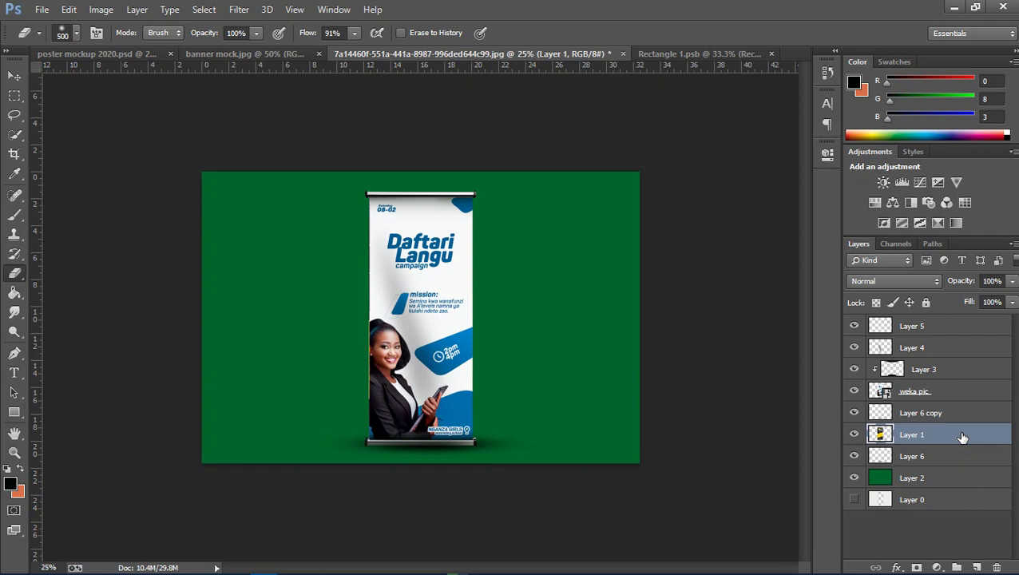
{"action": "left_click", "coordinate": [932, 464]}
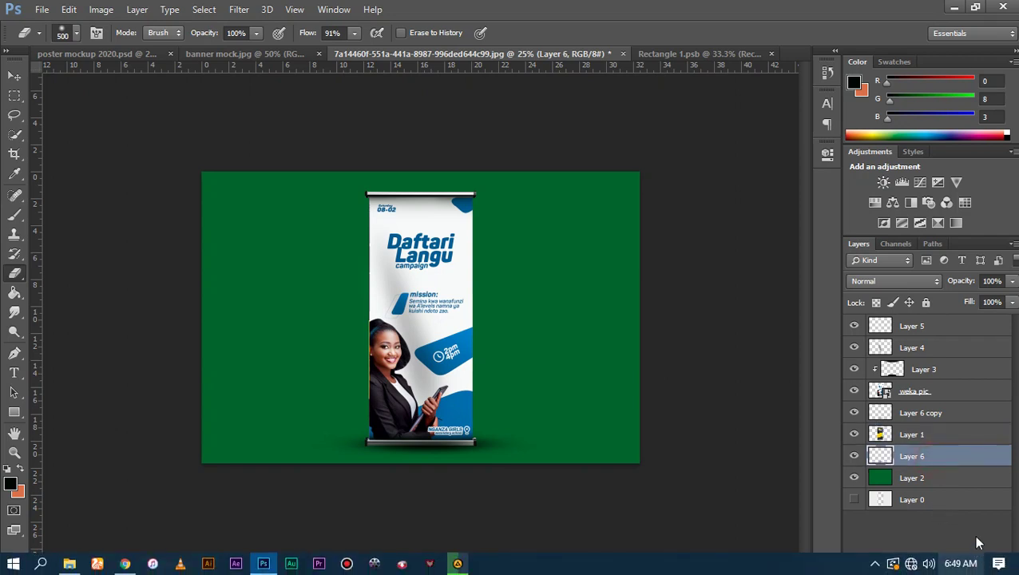
{"action": "left_click", "coordinate": [975, 566]}
{"action": "left_click", "coordinate": [14, 214]}
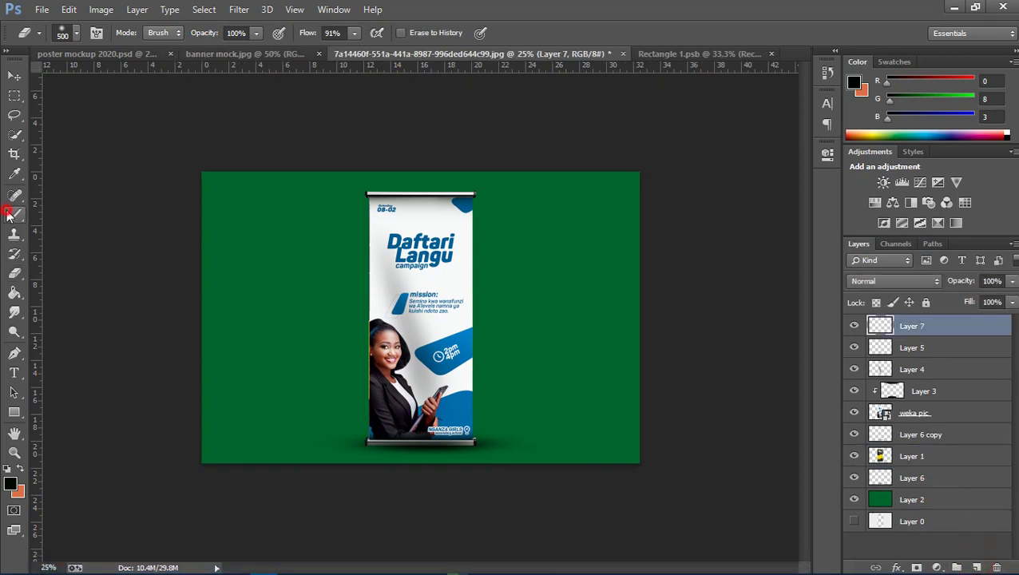
Move Layer 7 beneath Layer 1, undoing two misplaced black dabs
{"action": "left_click", "coordinate": [420, 363]}
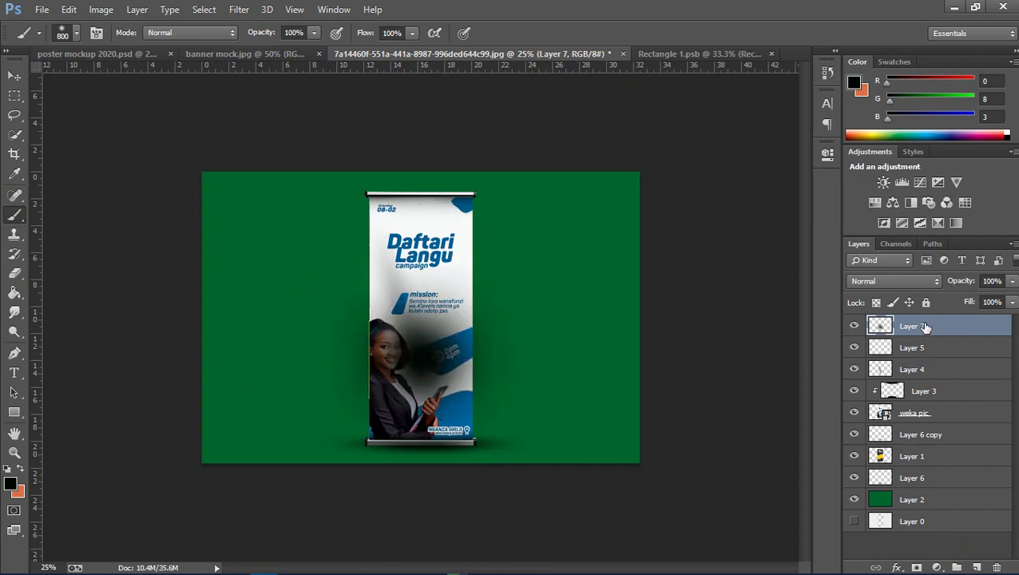
{"action": "key", "text": "ctrl+z"}
{"action": "left_click_drag", "start_coordinate": [921, 335], "coordinate": [918, 461]}
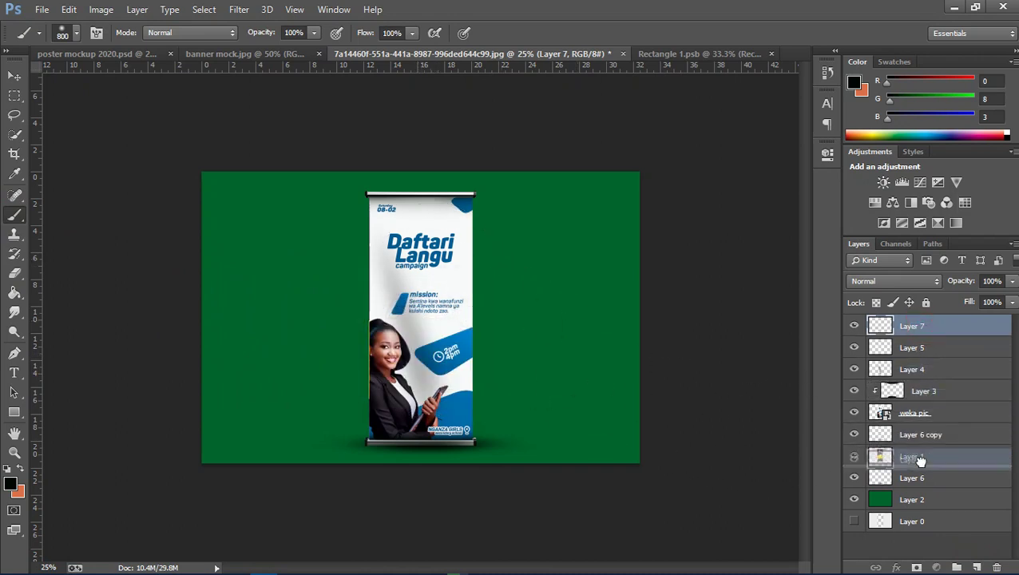
{"action": "left_click", "coordinate": [433, 345]}
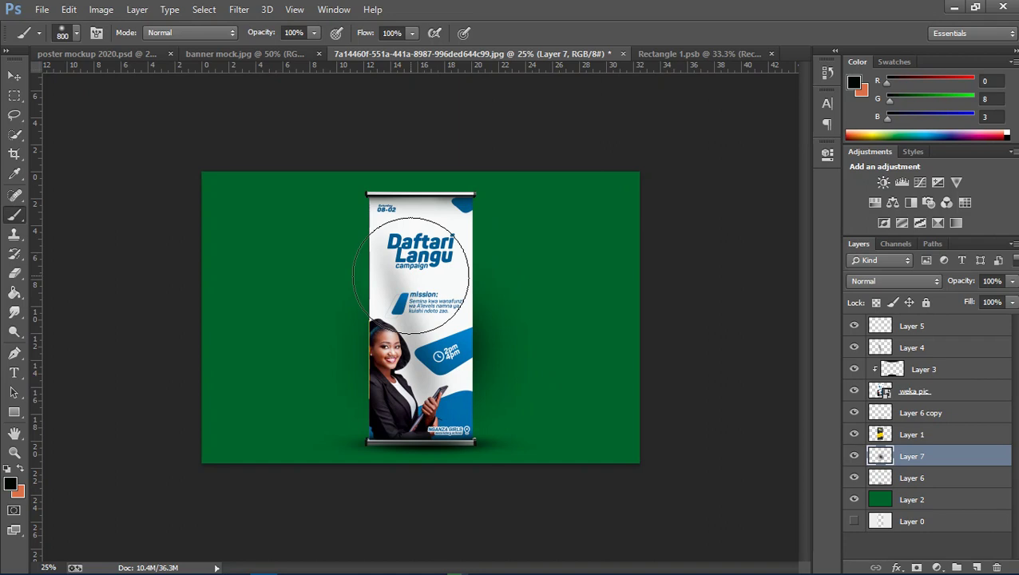
{"action": "key", "text": "ctrl+z"}
Paint a shadow behind the banner with a 400 px brush, then add Layer 8 above Layer 2
{"action": "key", "text": "bracketleft"}
{"action": "key", "text": "bracketleft"}
{"action": "key", "text": "bracketleft"}
{"action": "mouse_move", "coordinate": [431, 247]}
{"action": "left_mouse_down"}
{"action": "mouse_move", "coordinate": [437, 356]}
{"action": "mouse_move", "coordinate": [409, 267]}
{"action": "left_mouse_up"}
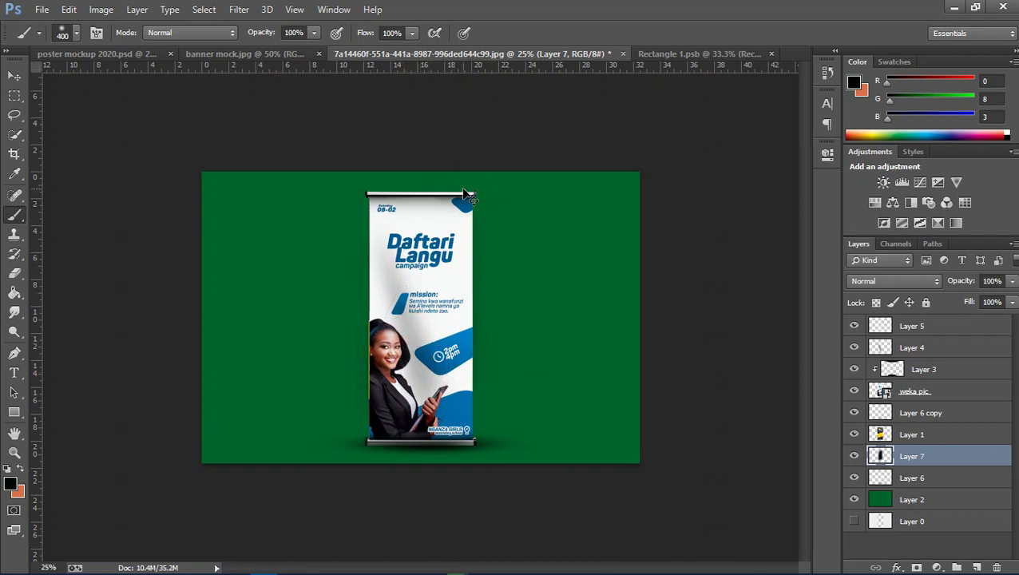
{"action": "key", "text": "ctrl+minus"}
{"action": "key", "text": "ctrl+plus"}
{"action": "left_click", "coordinate": [942, 498]}
{"action": "left_click", "coordinate": [977, 567]}
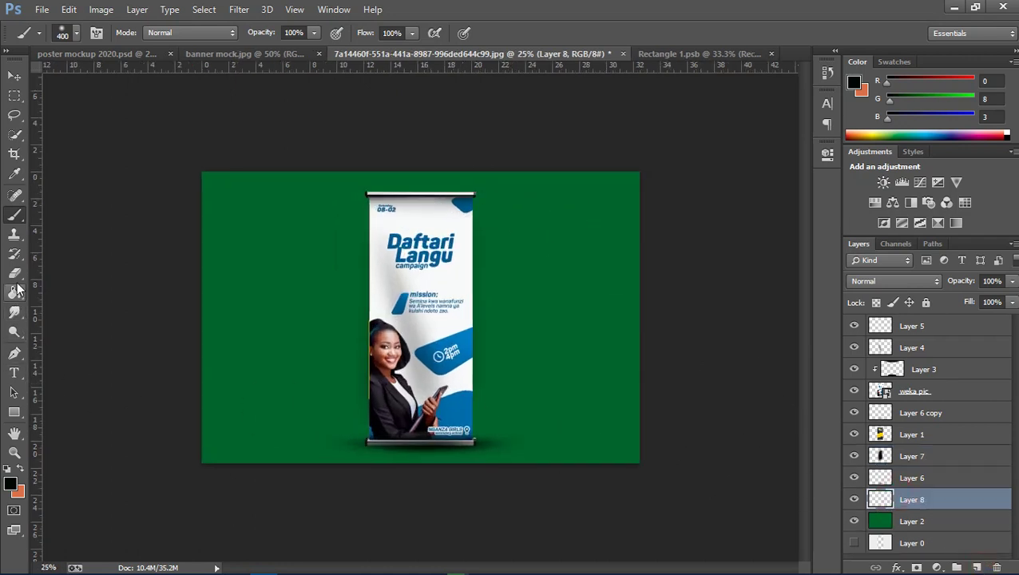
Set the foreground colour to #12b056 and paint soft green dabs behind the banner
{"action": "left_click", "coordinate": [15, 312]}
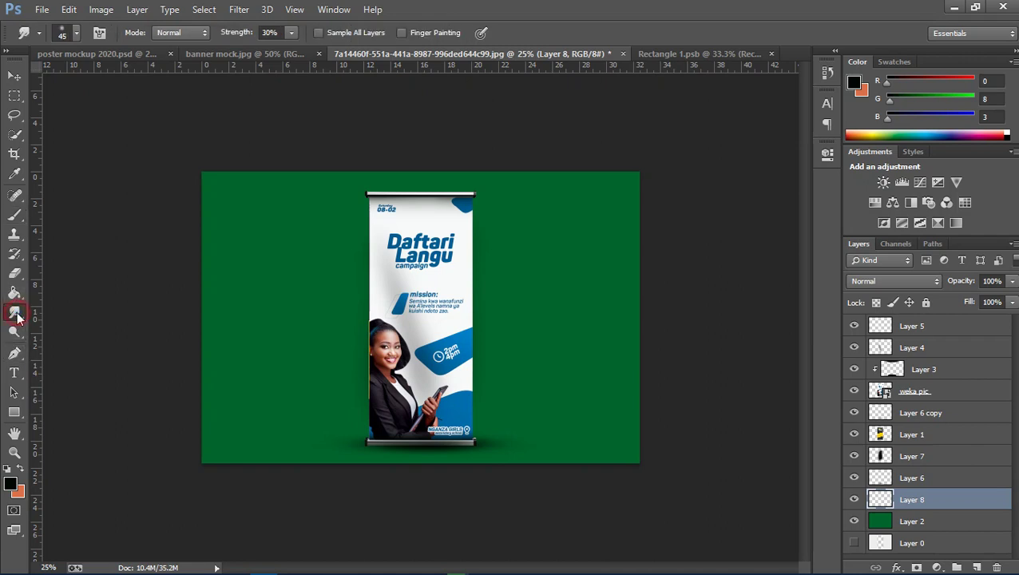
{"action": "left_click", "coordinate": [15, 214]}
{"action": "left_click", "coordinate": [10, 484]}
{"action": "left_click", "coordinate": [309, 354]}
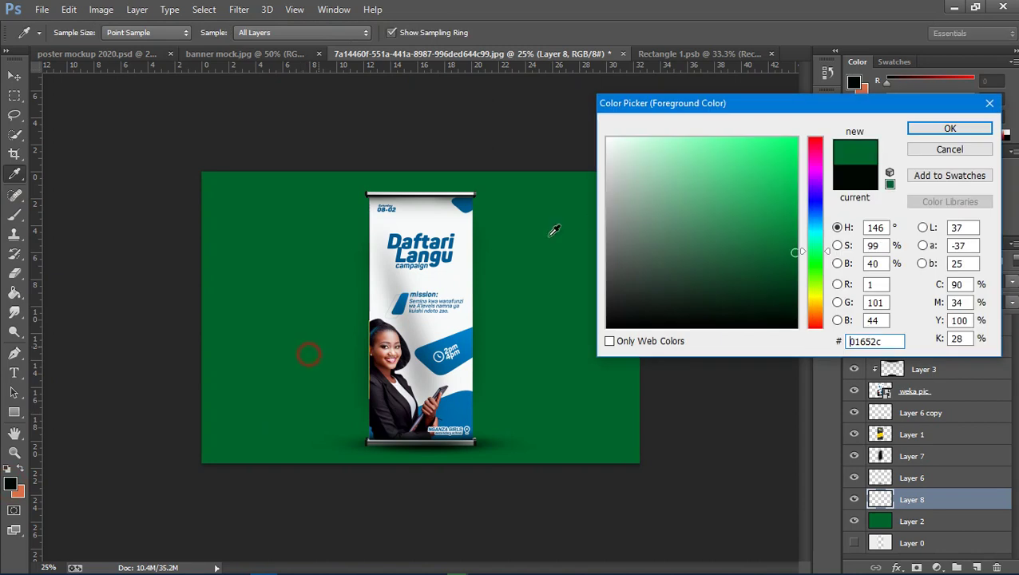
{"action": "left_click", "coordinate": [777, 196]}
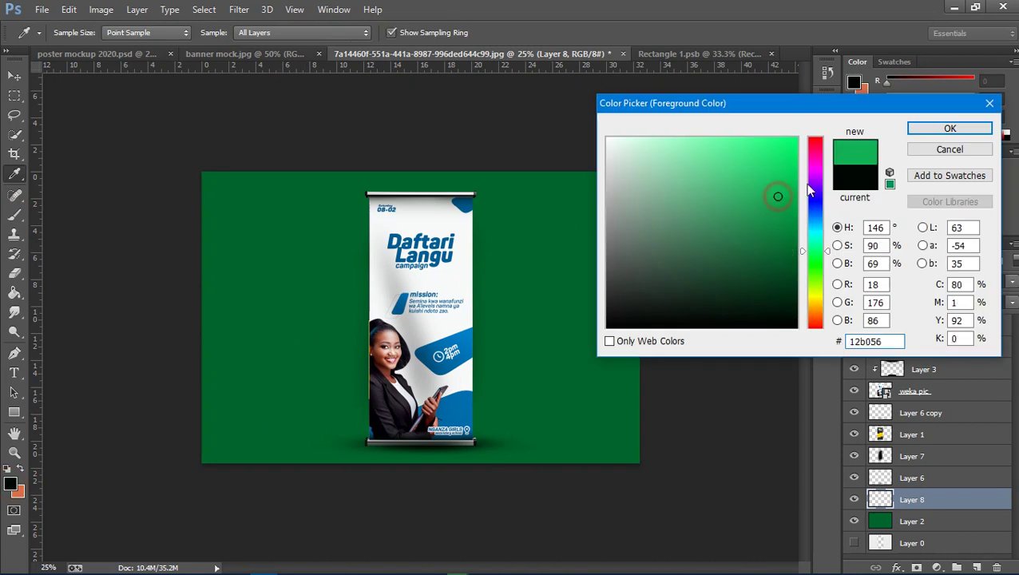
{"action": "left_click", "coordinate": [932, 135]}
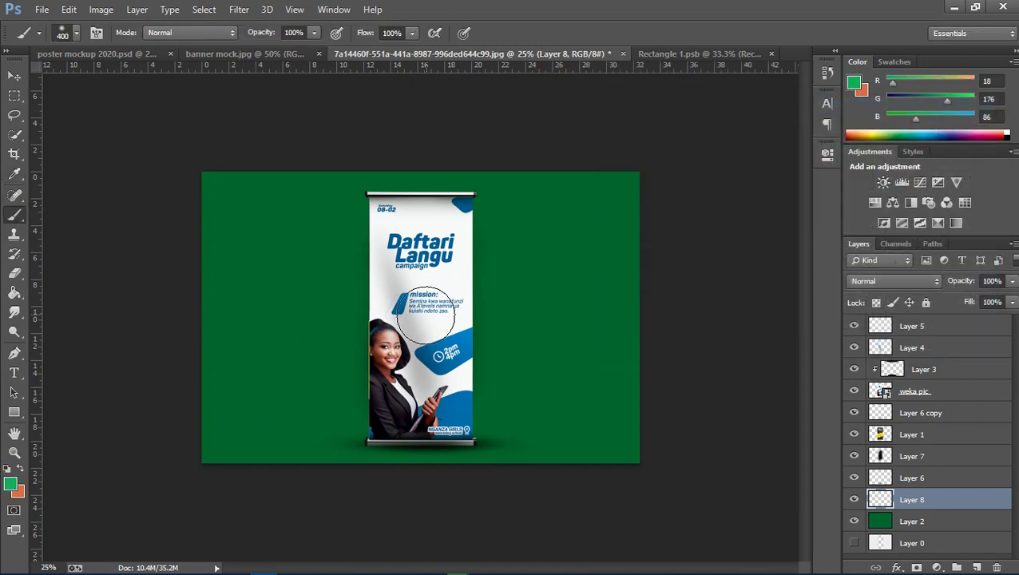
{"action": "left_click", "coordinate": [423, 317]}
{"action": "left_click", "coordinate": [421, 330]}
Scale the green glow to about 543% and move it up behind the banner
{"action": "key", "text": "ctrl+t"}
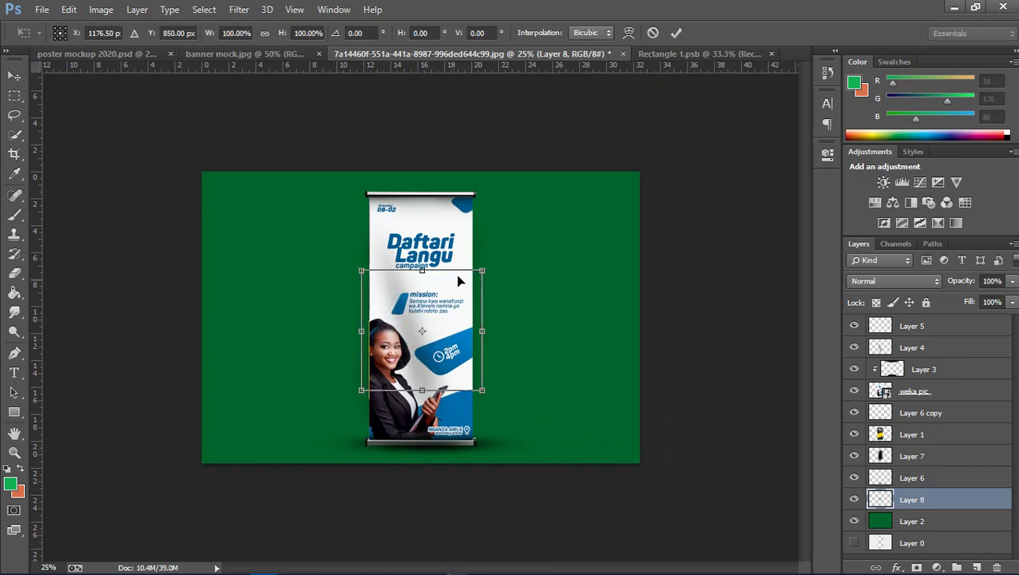
{"action": "left_click_drag", "start_coordinate": [482, 270], "coordinate": [884, 163]}
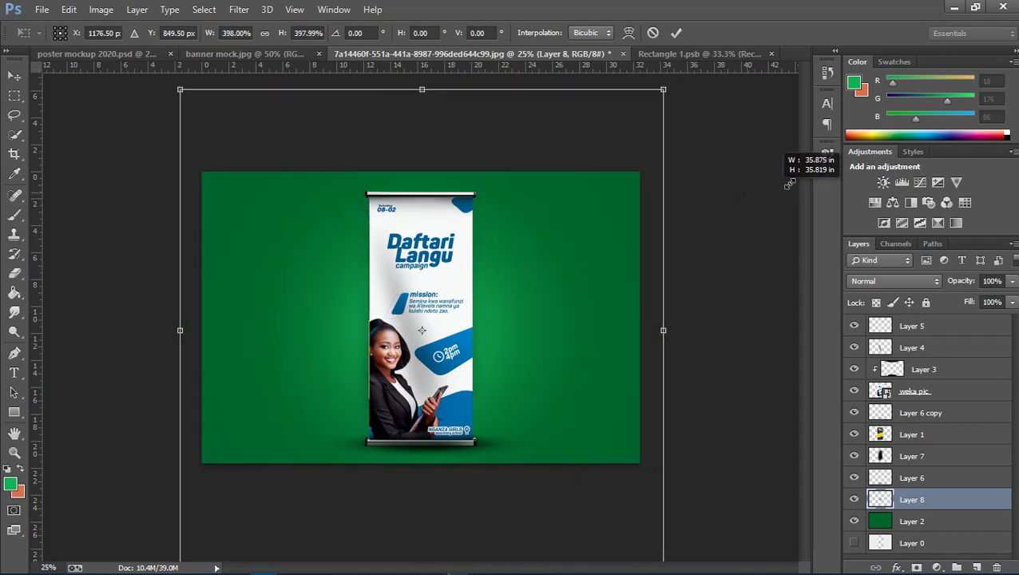
{"action": "left_click_drag", "start_coordinate": [885, 164], "coordinate": [898, 156]}
{"action": "left_click_drag", "start_coordinate": [512, 342], "coordinate": [500, 314]}
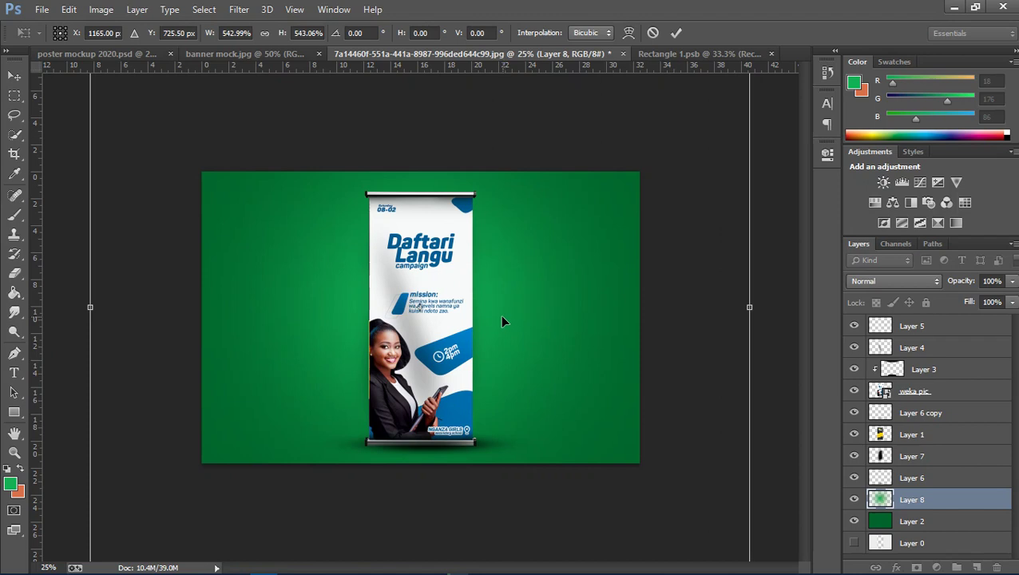
{"action": "key", "text": "Return"}
{"action": "key", "text": "b"}
{"action": "key", "text": "ctrl+plus"}
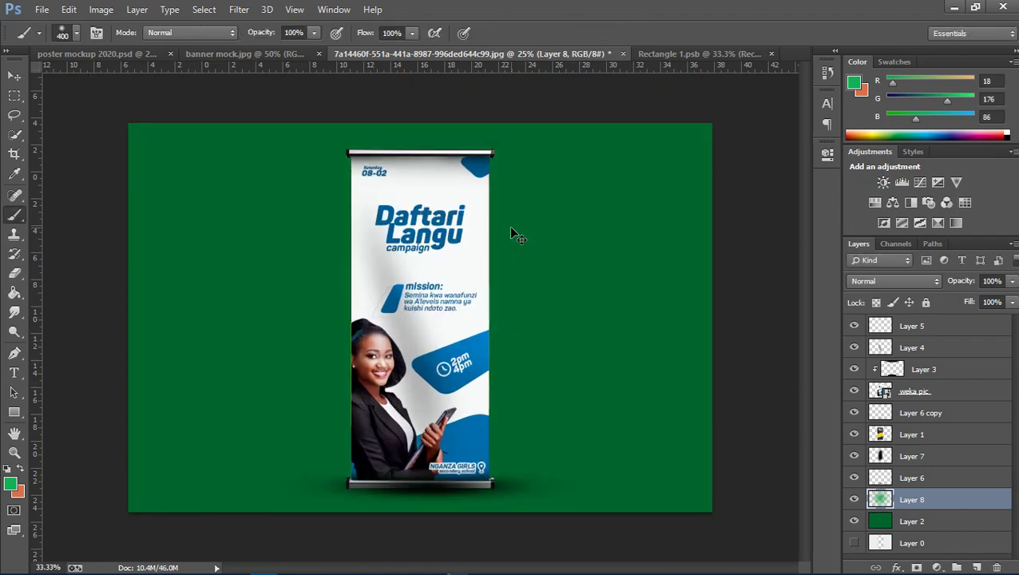
{"action": "key", "text": "ctrl+minus"}
{"action": "key", "text": "ctrl+plus"}
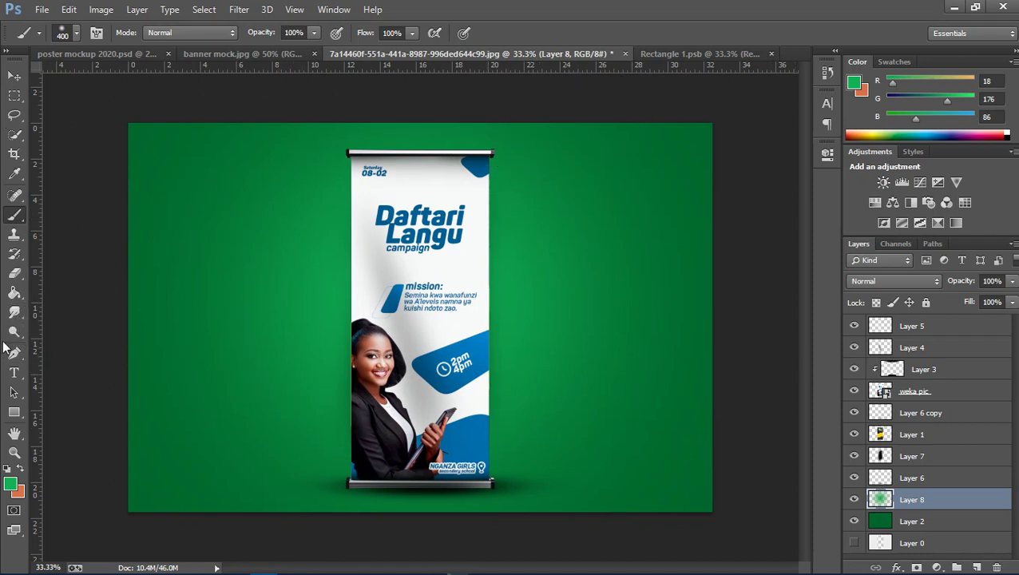
Open the weka pic smart object's contents and choose File > Place Embedded
{"action": "left_click", "coordinate": [884, 396]}
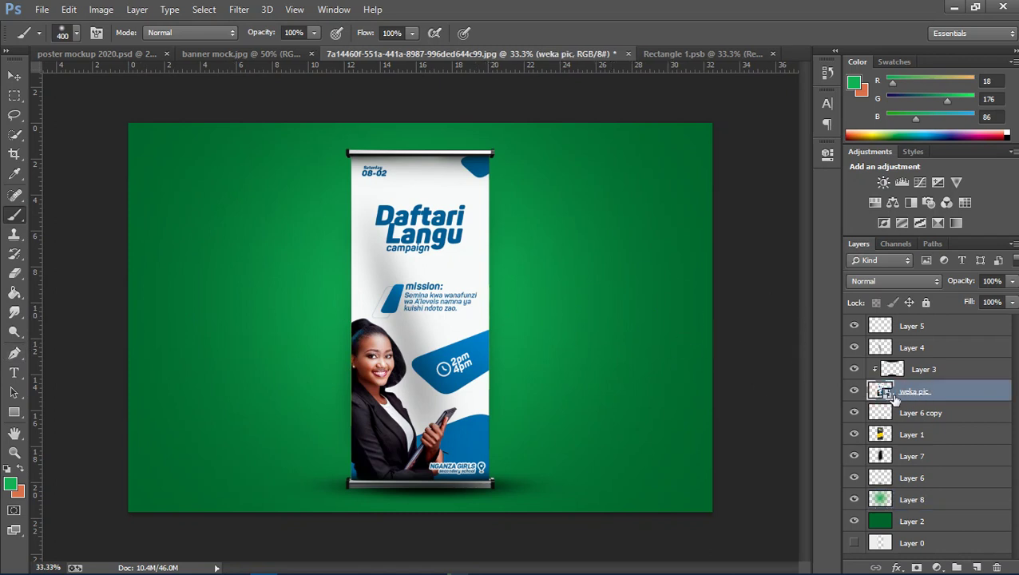
{"action": "double_click", "coordinate": [885, 394]}
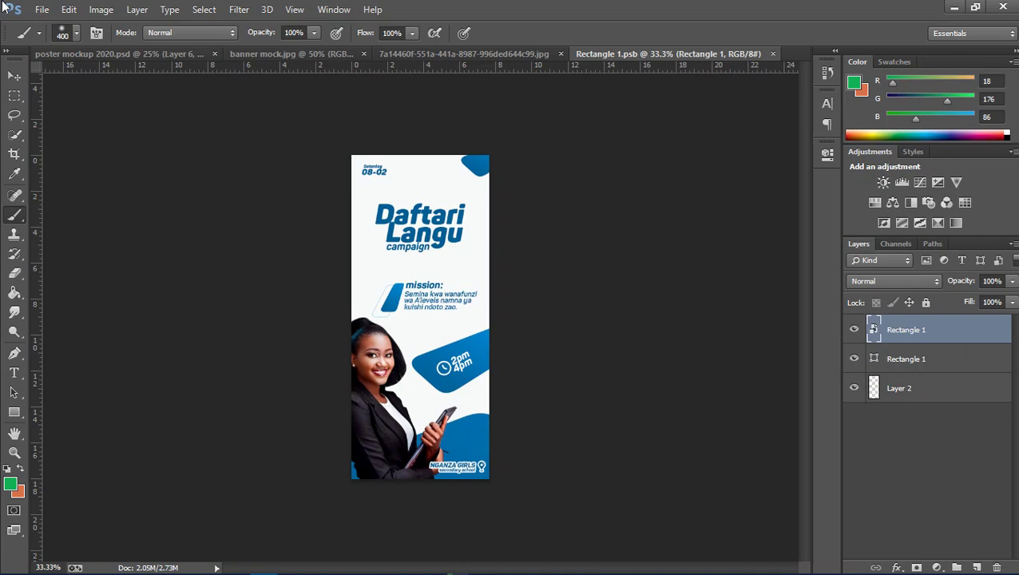
{"action": "left_click", "coordinate": [38, 9]}
{"action": "left_click", "coordinate": [56, 267]}
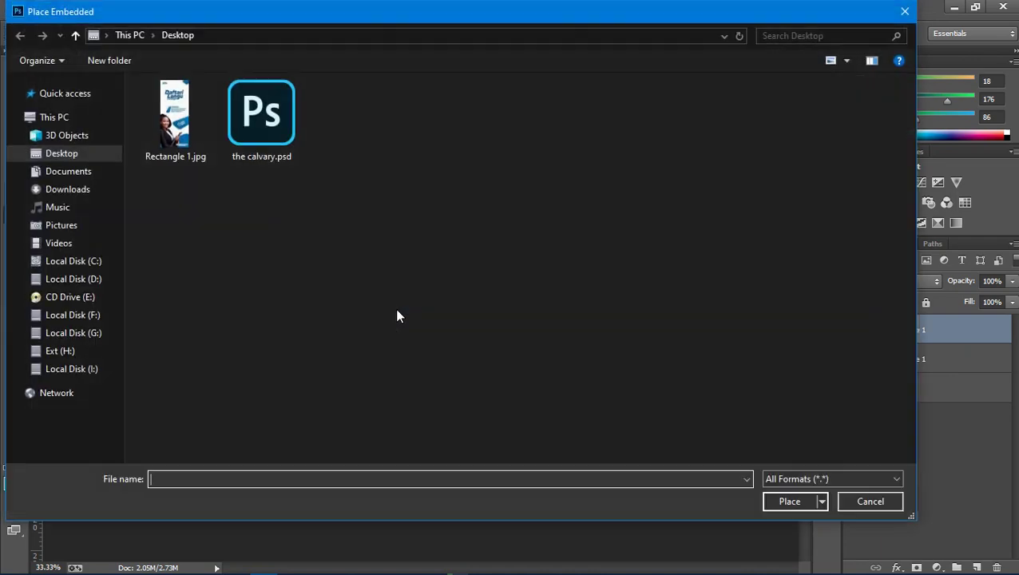
{"action": "scroll", "coordinate": [70, 349], "scroll_direction": "down", "scroll_amount": 3}
Place nner.jpg from H:\imax\2020\New folder, commit it, and return to the mockup
{"action": "left_click", "coordinate": [63, 392]}
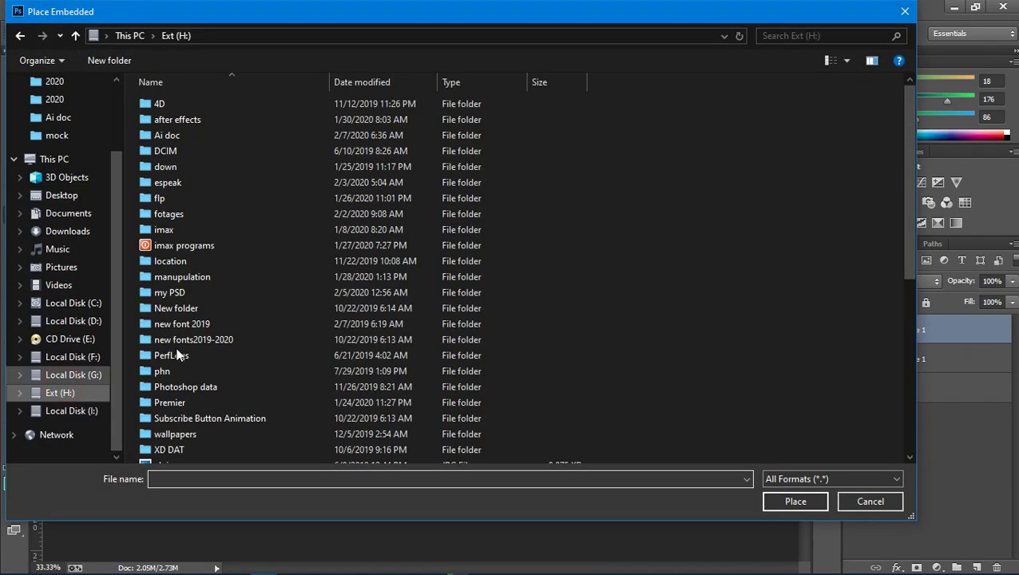
{"action": "double_click", "coordinate": [206, 227]}
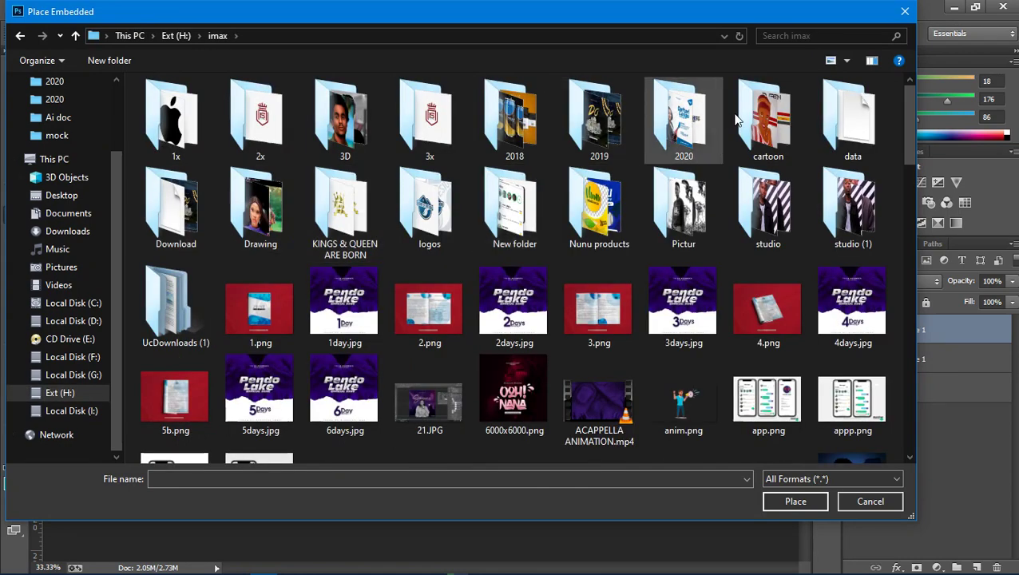
{"action": "double_click", "coordinate": [673, 113]}
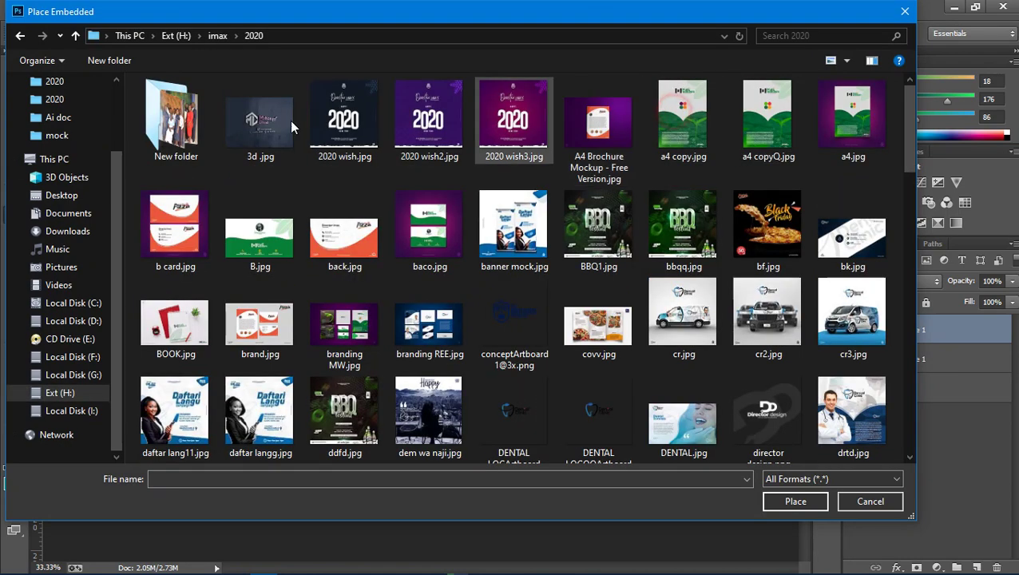
{"action": "double_click", "coordinate": [194, 120]}
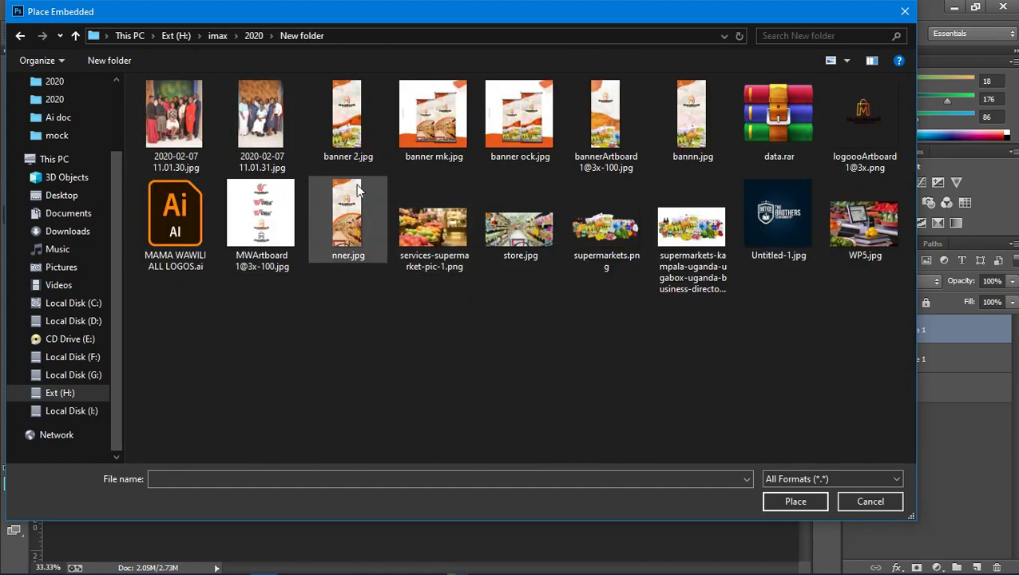
{"action": "double_click", "coordinate": [348, 212]}
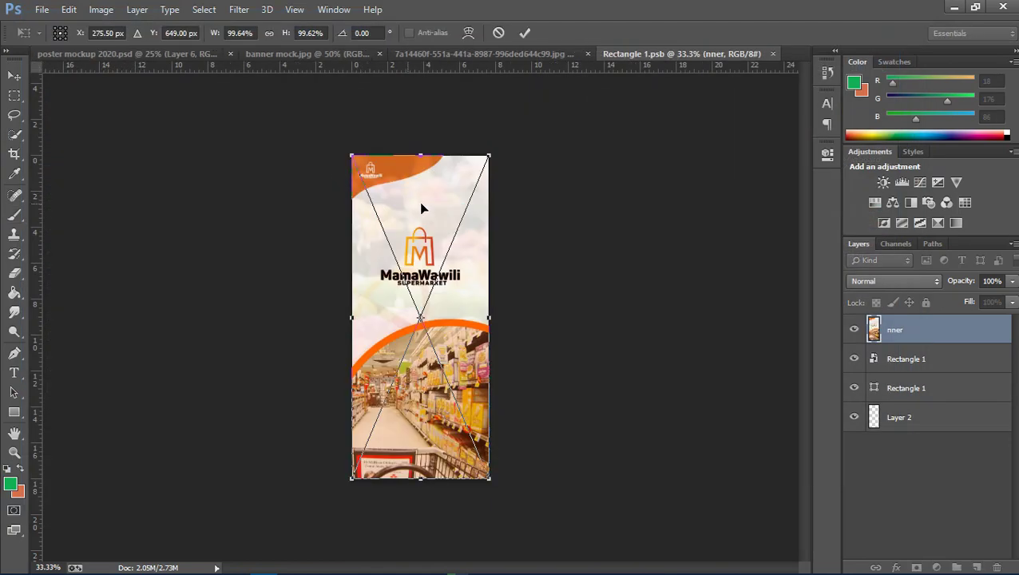
{"action": "key", "text": "Return"}
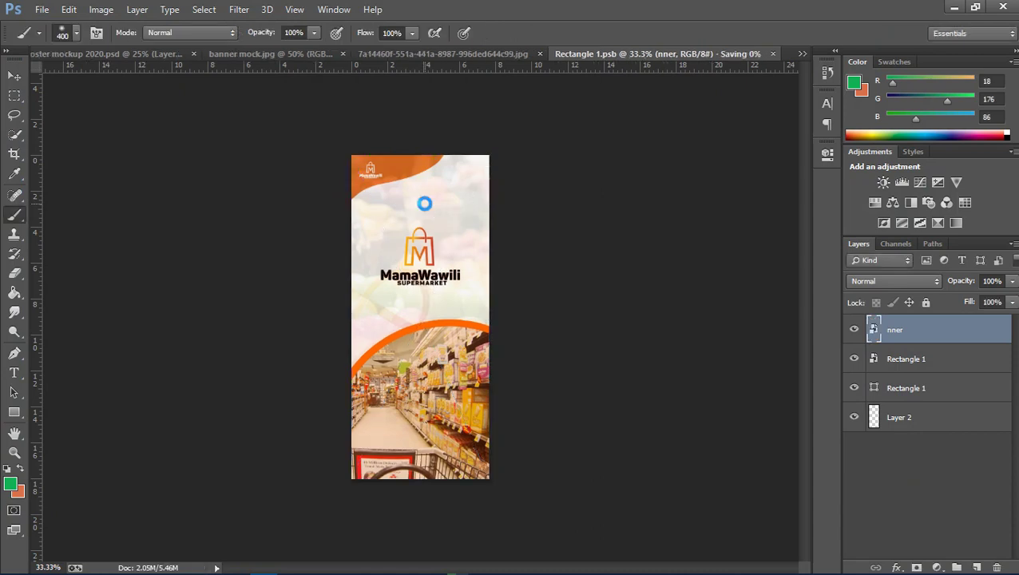
{"action": "left_click", "coordinate": [515, 55]}
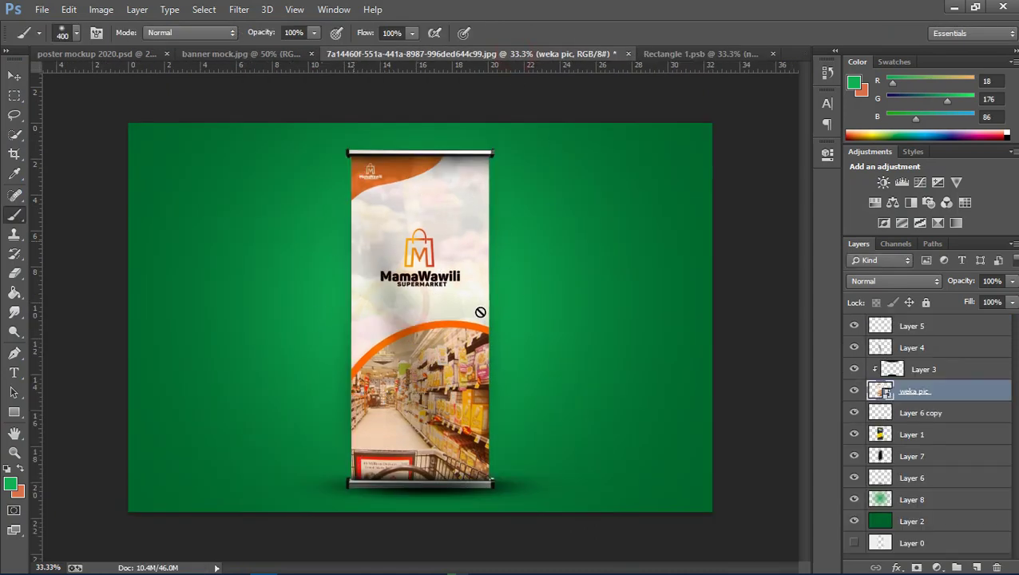